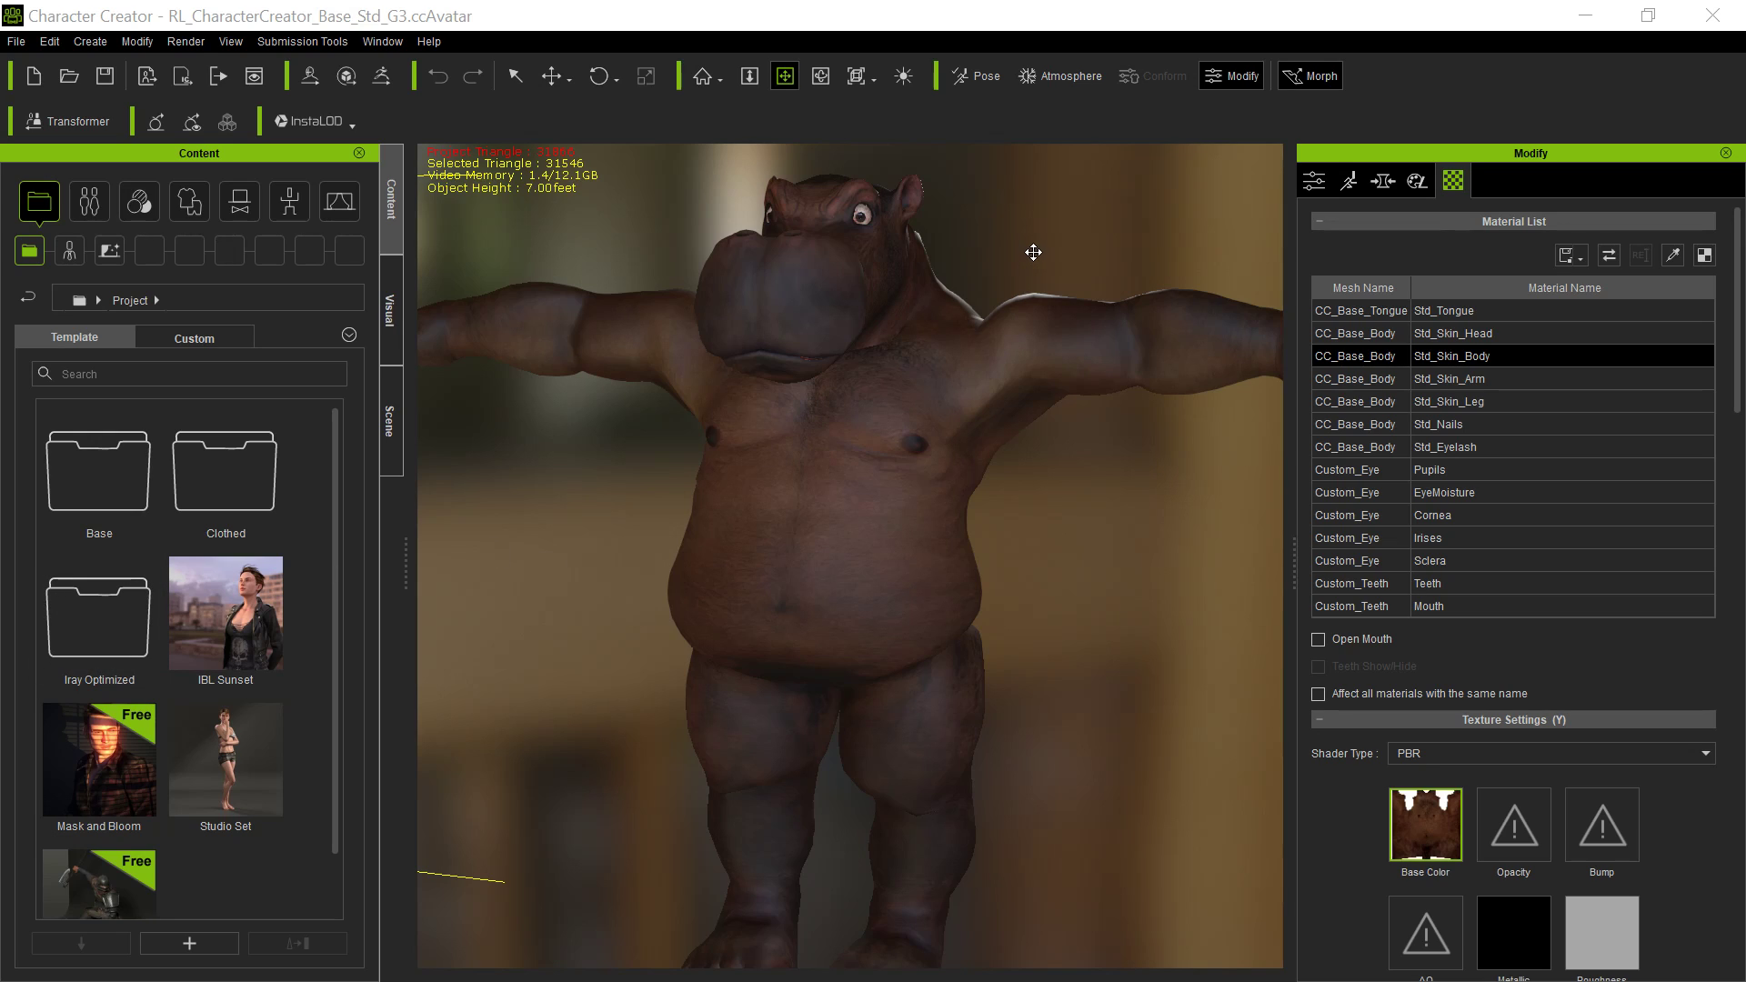
- Review the manual's Auto-finding DAZ Textures page, from its introduction to the texture naming strings under Notifications
{"action": "right_click_drag", "start_coordinate": [1033, 252], "coordinate": [1040, 359]}
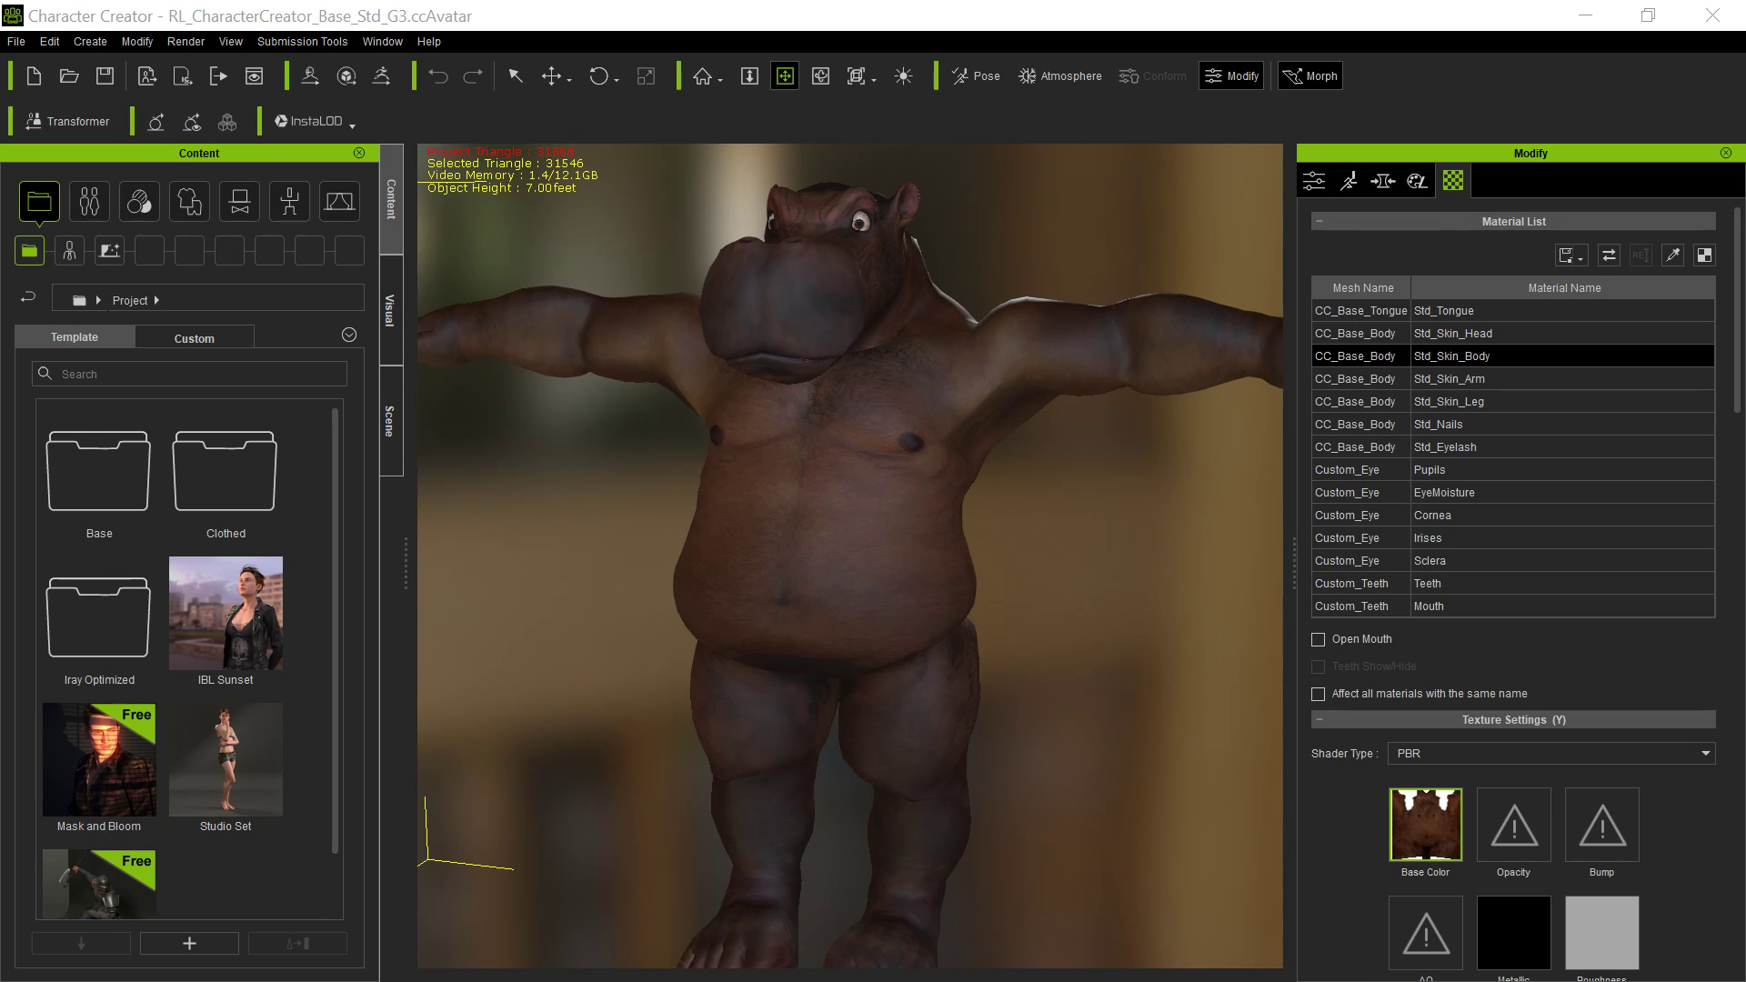
{"action": "key", "text": "alt+Tab"}
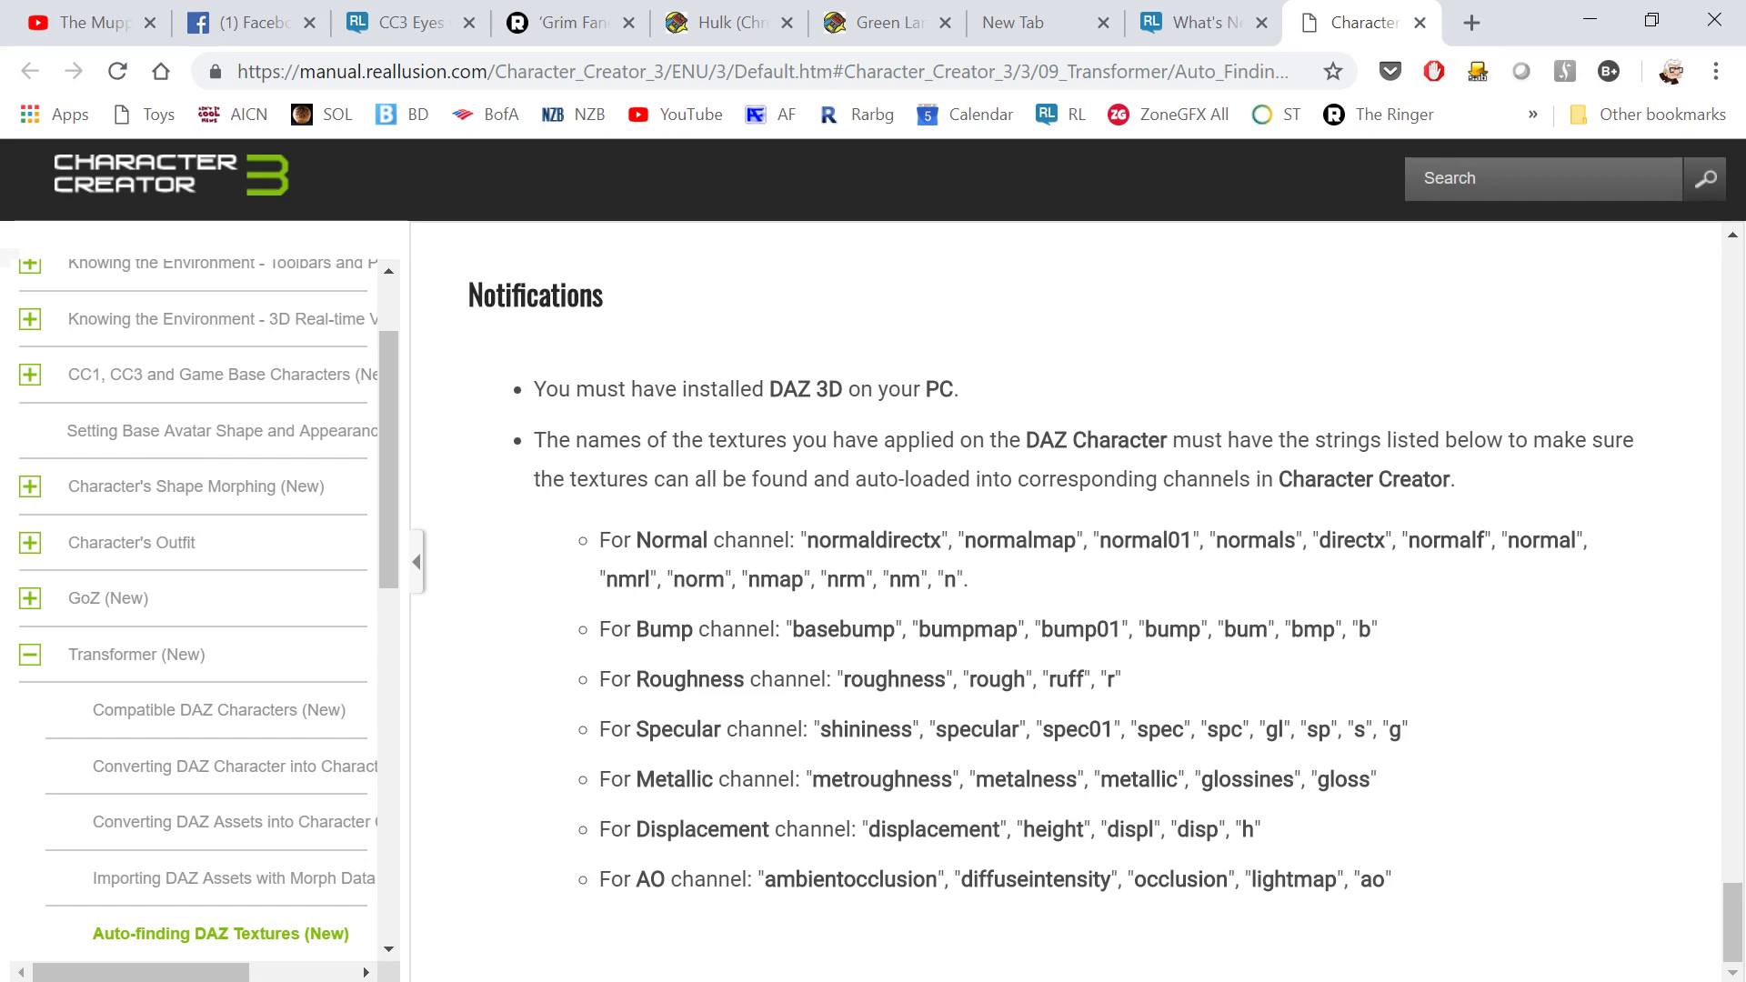
{"action": "scroll", "coordinate": [904, 537], "scroll_direction": "up", "scroll_amount": 4}
{"action": "scroll", "coordinate": [904, 538], "scroll_direction": "down", "scroll_amount": 4}
{"action": "scroll", "coordinate": [913, 516], "scroll_direction": "up", "scroll_amount": 20}
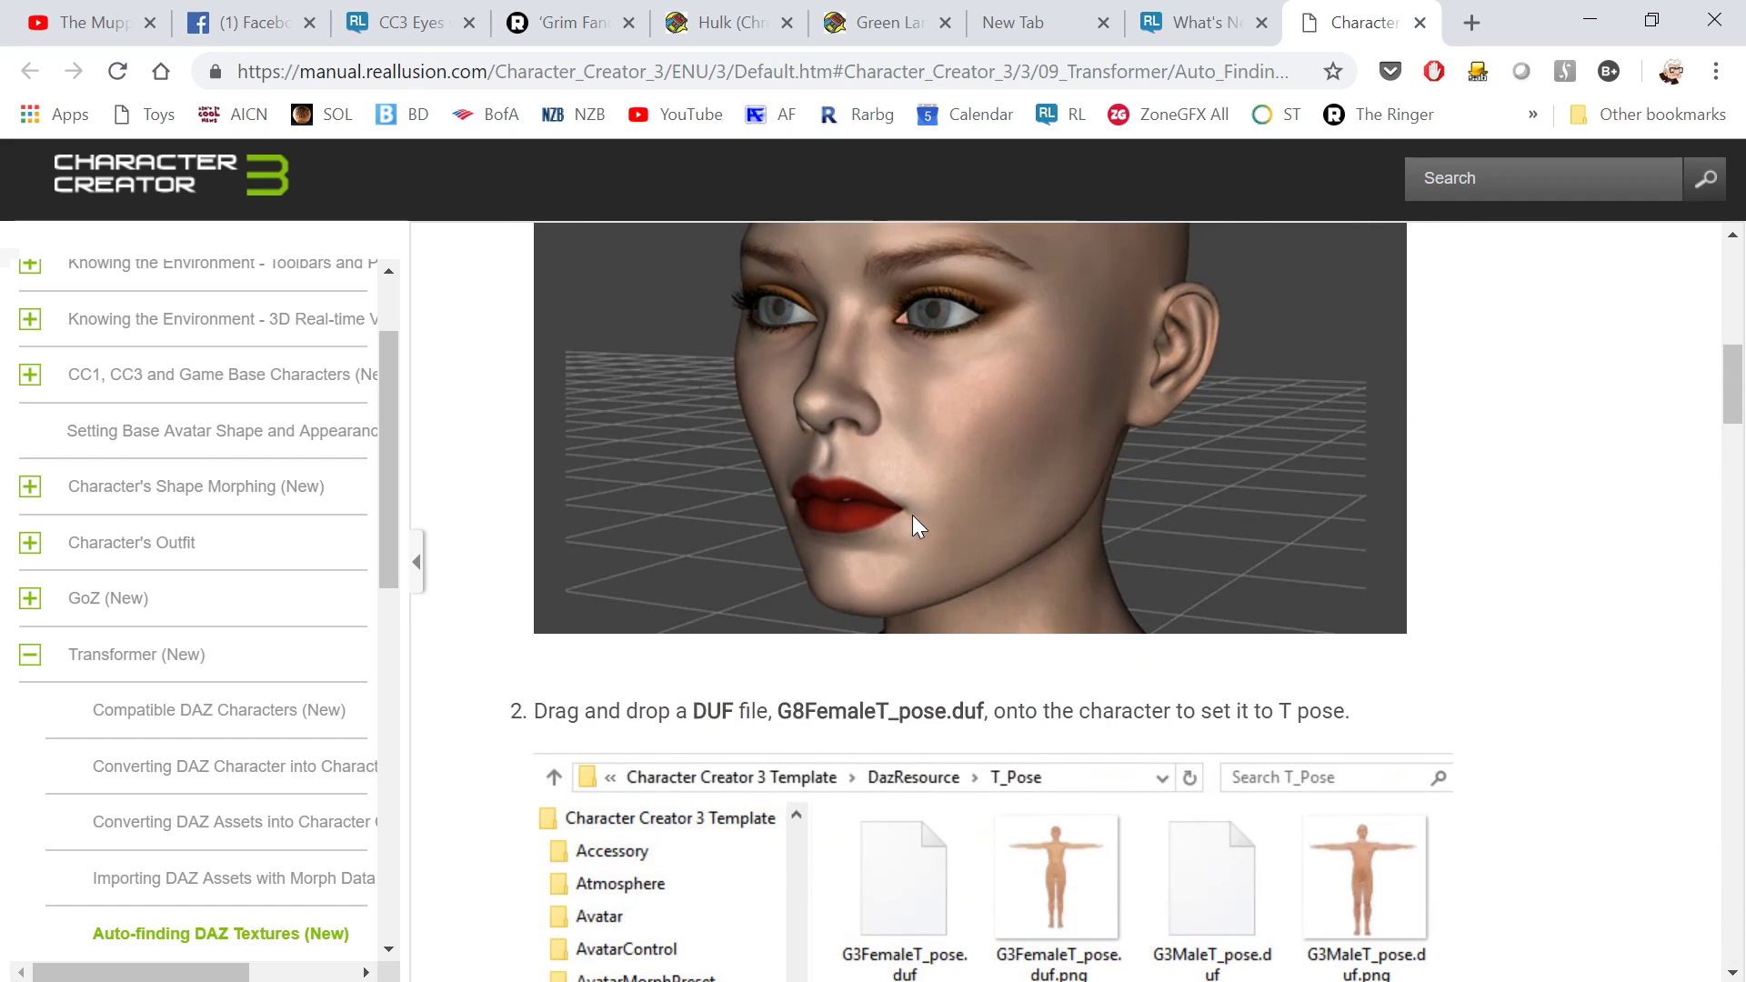
{"action": "scroll", "coordinate": [913, 515], "scroll_direction": "up", "scroll_amount": 8}
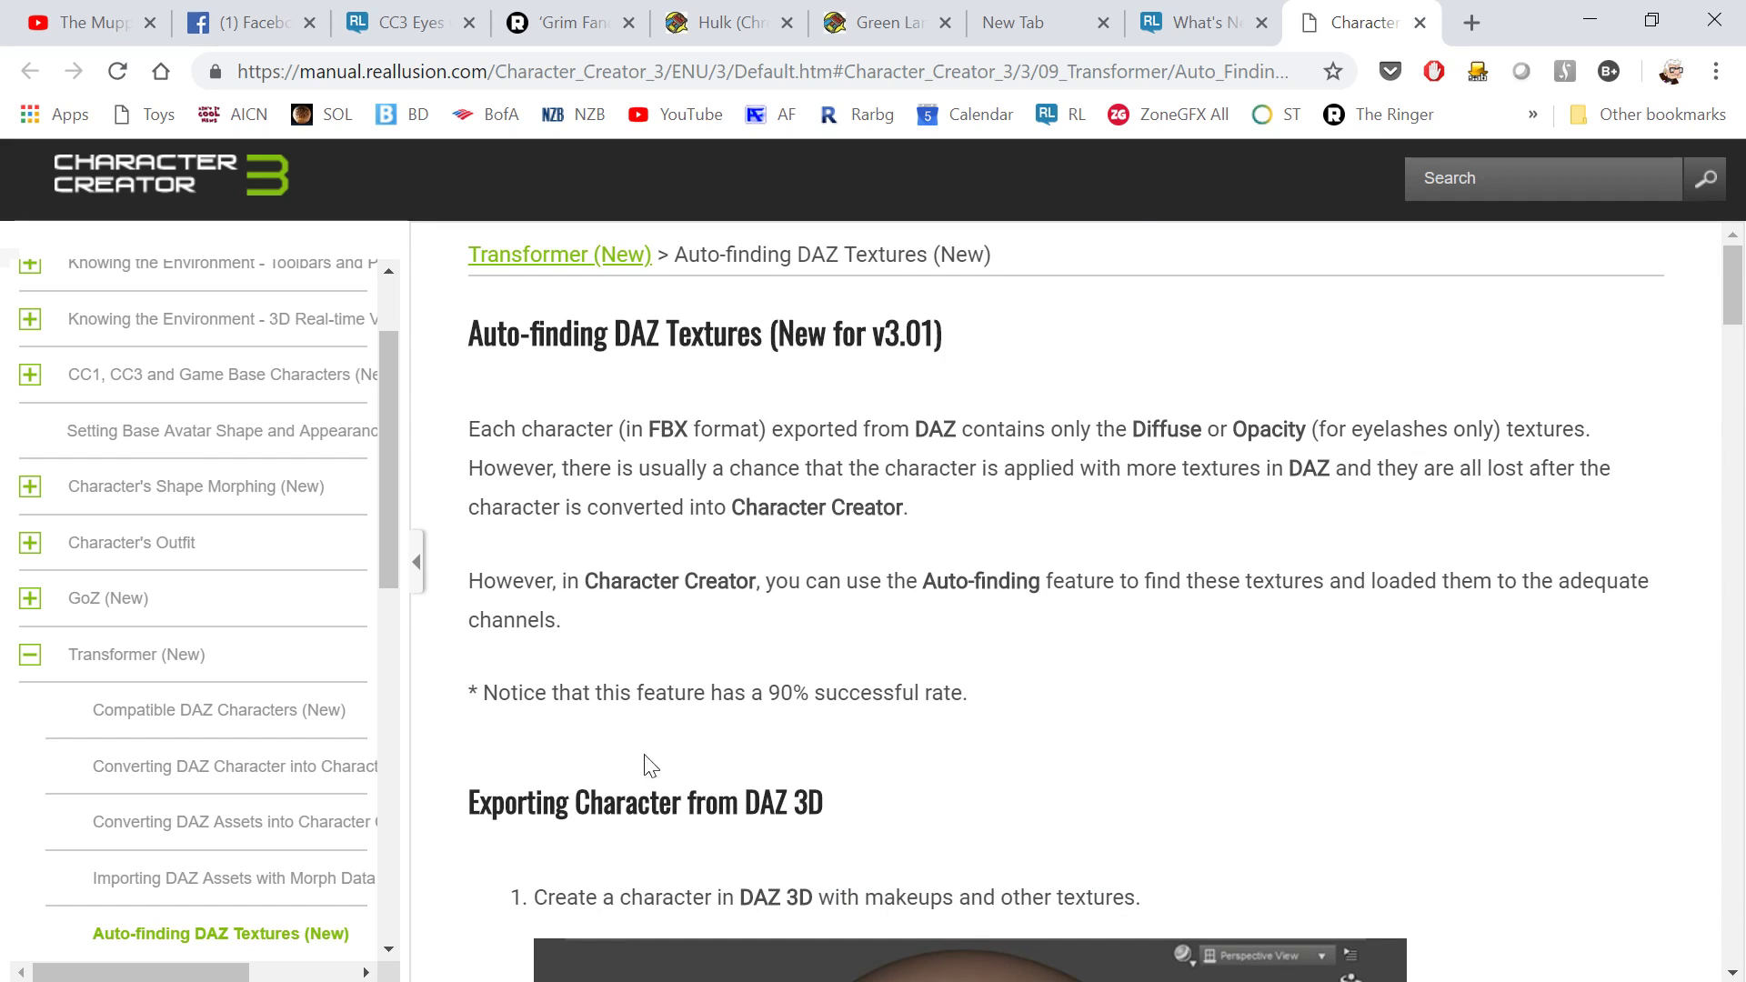
{"action": "scroll", "coordinate": [942, 715], "scroll_direction": "down", "scroll_amount": 20}
{"action": "scroll", "coordinate": [941, 713], "scroll_direction": "down", "scroll_amount": 8}
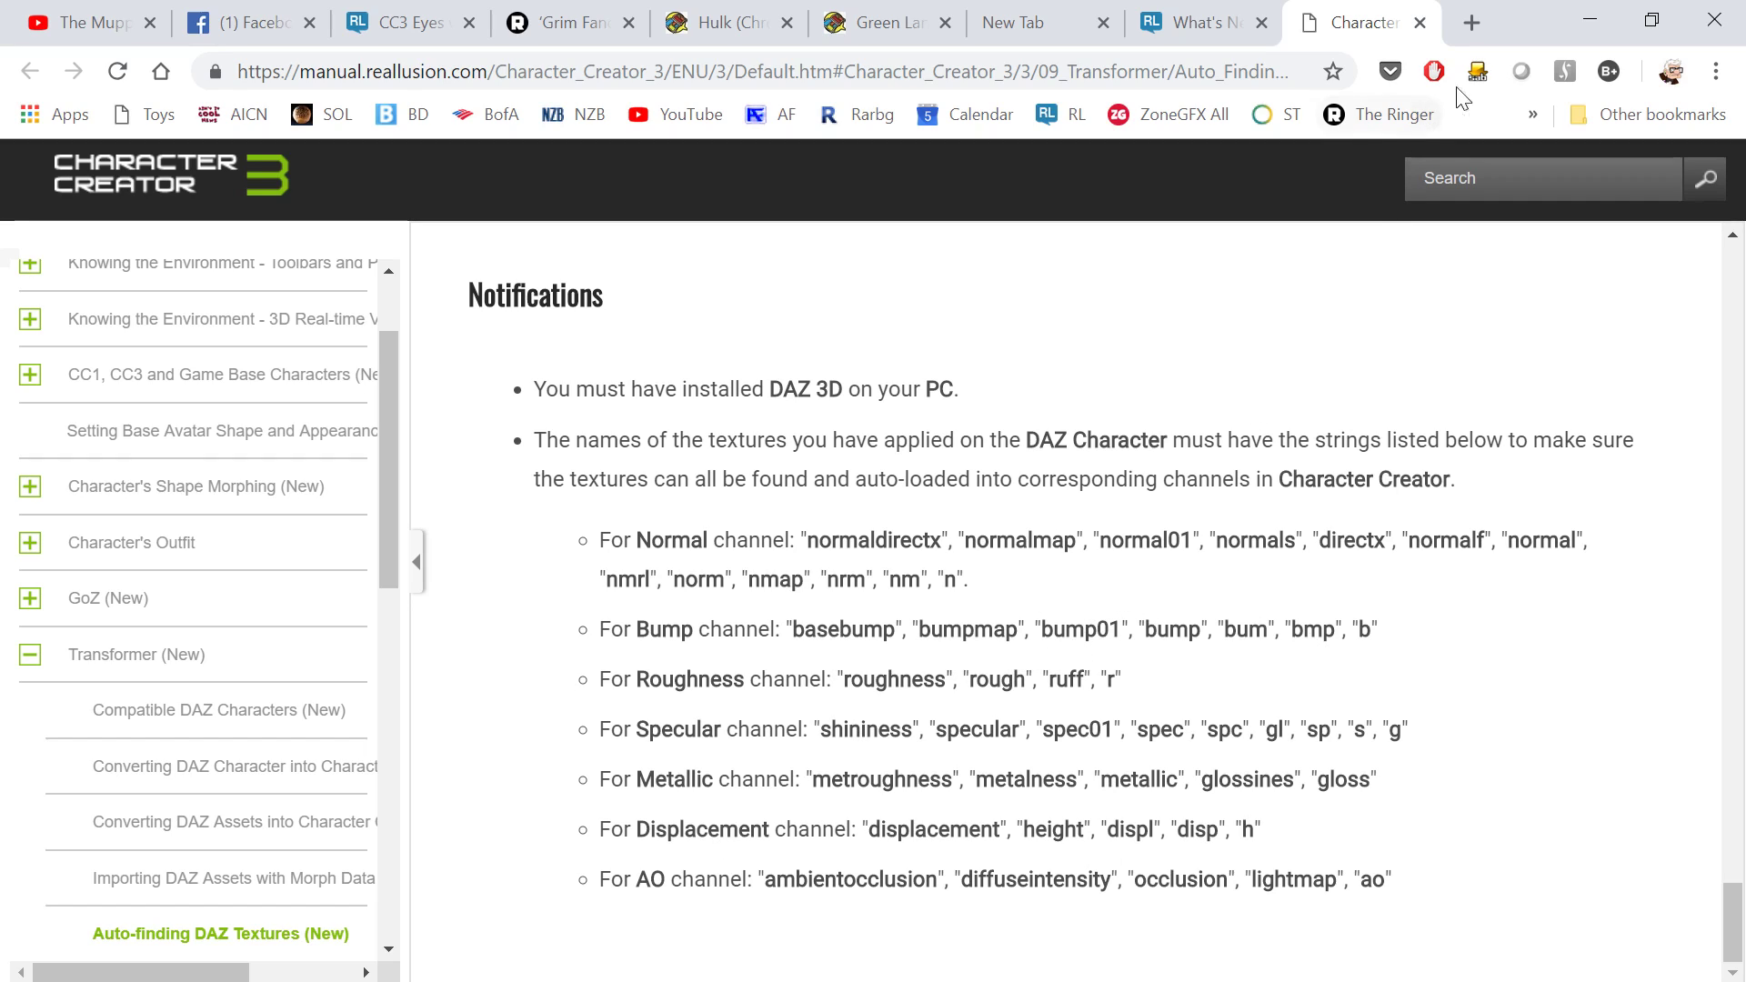
{"action": "left_click", "coordinate": [1589, 24]}
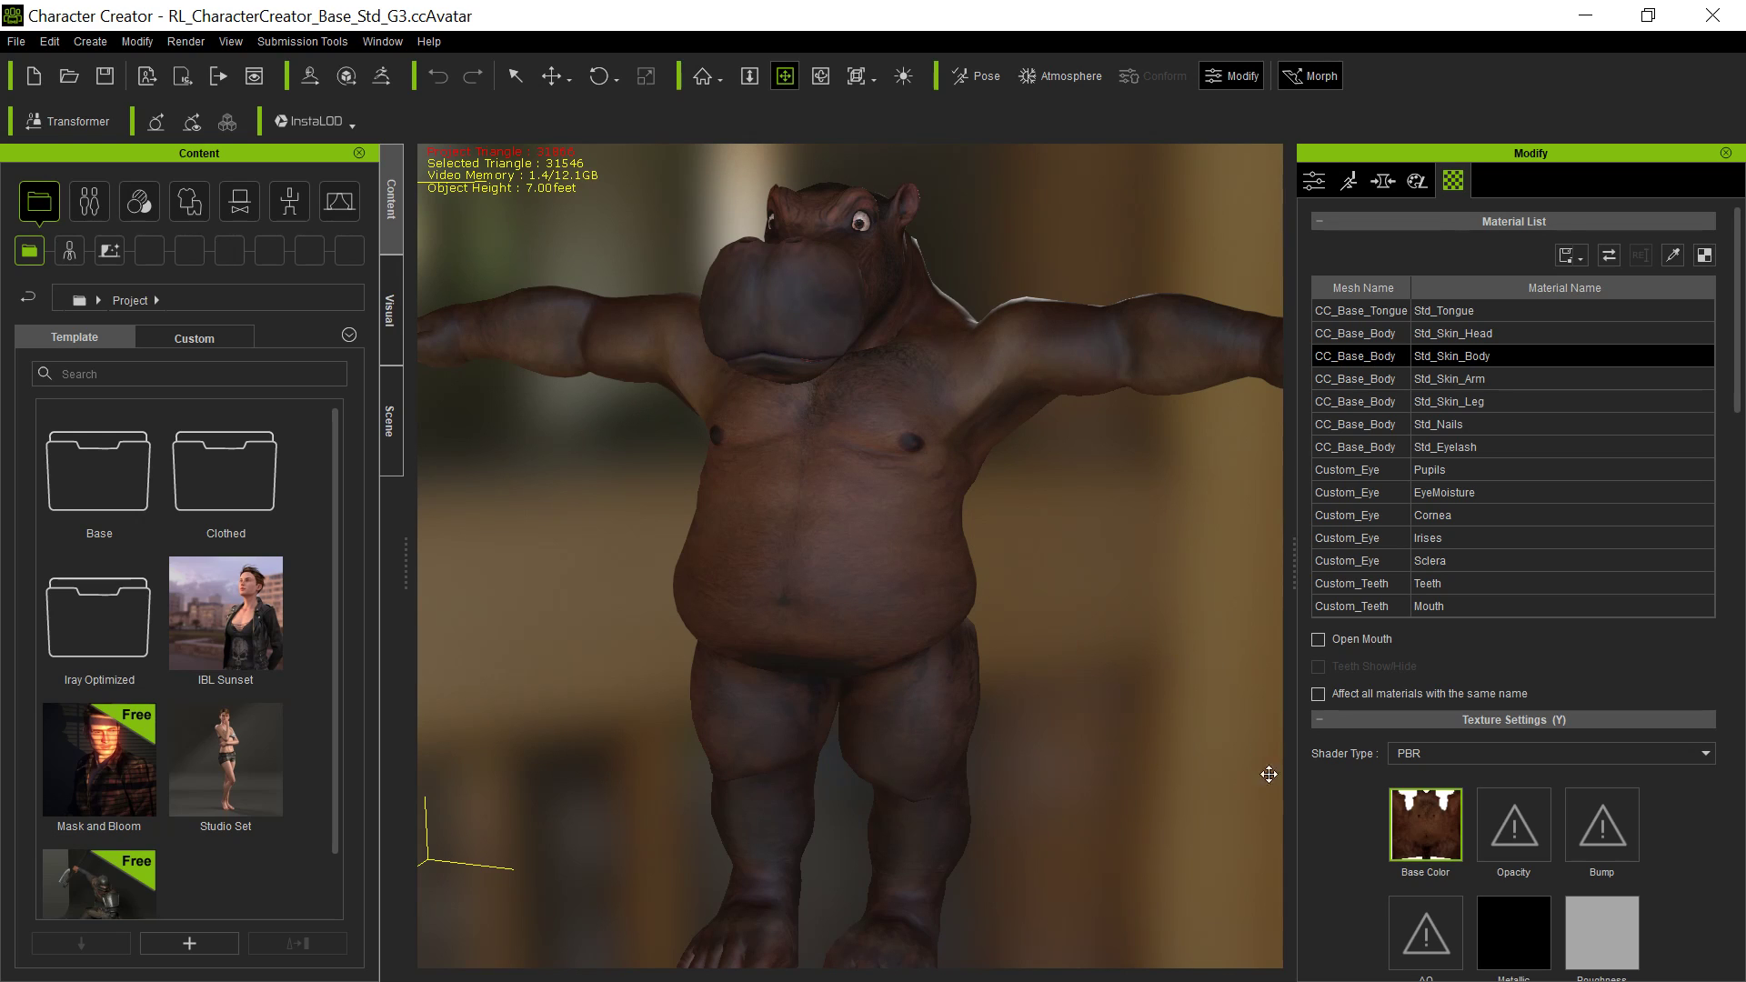
- Switch to Blender and import the FBX file ManHippo.fbx from the Exports folder
{"action": "scroll", "coordinate": [1362, 859], "scroll_direction": "down", "scroll_amount": 1}
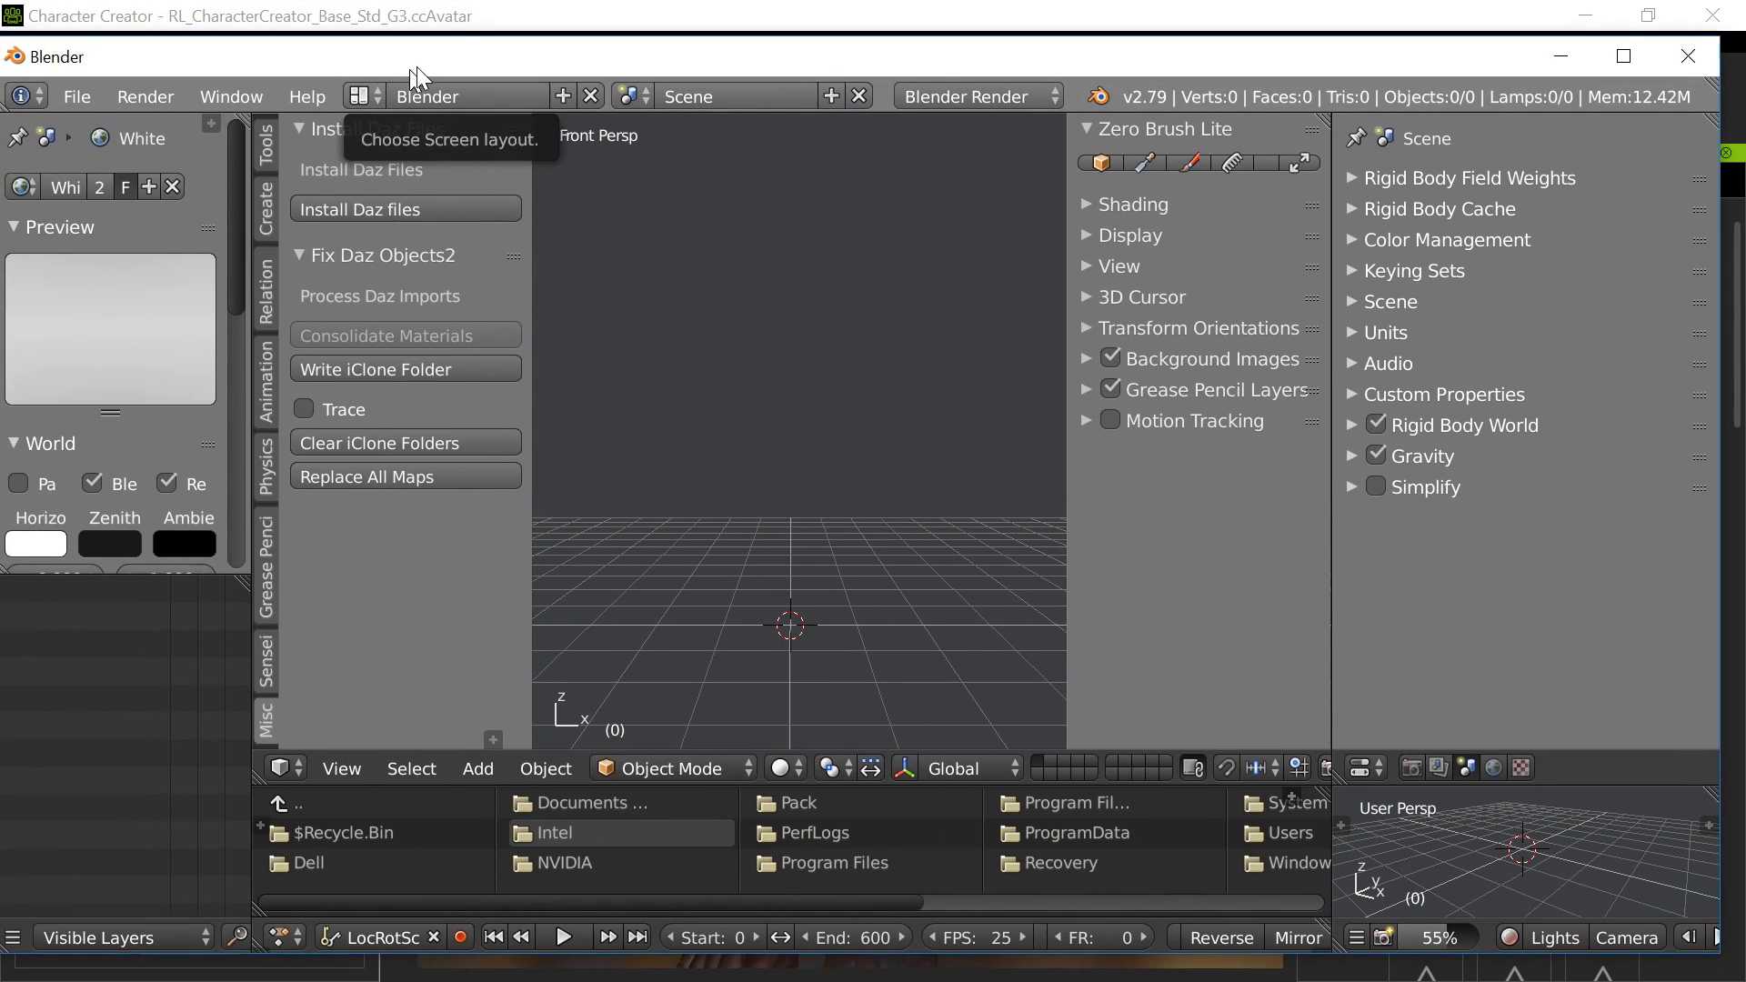
{"action": "left_click", "coordinate": [382, 92]}
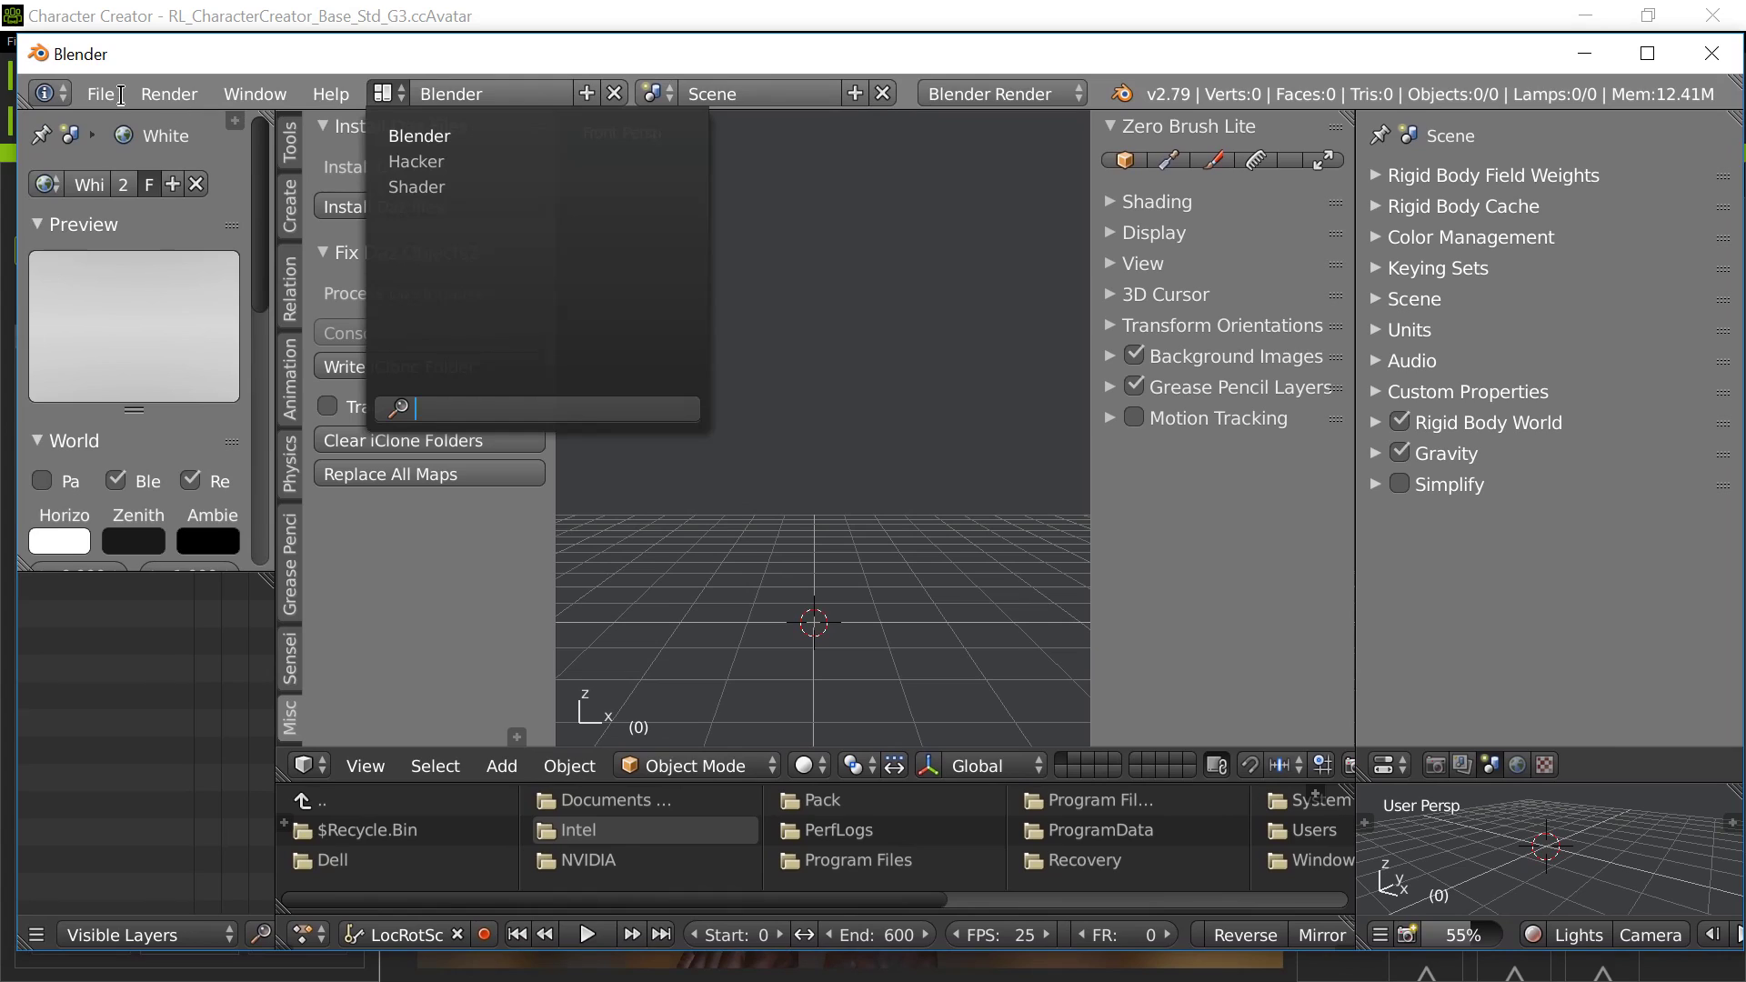
{"action": "left_click", "coordinate": [105, 95]}
{"action": "left_click", "coordinate": [101, 94]}
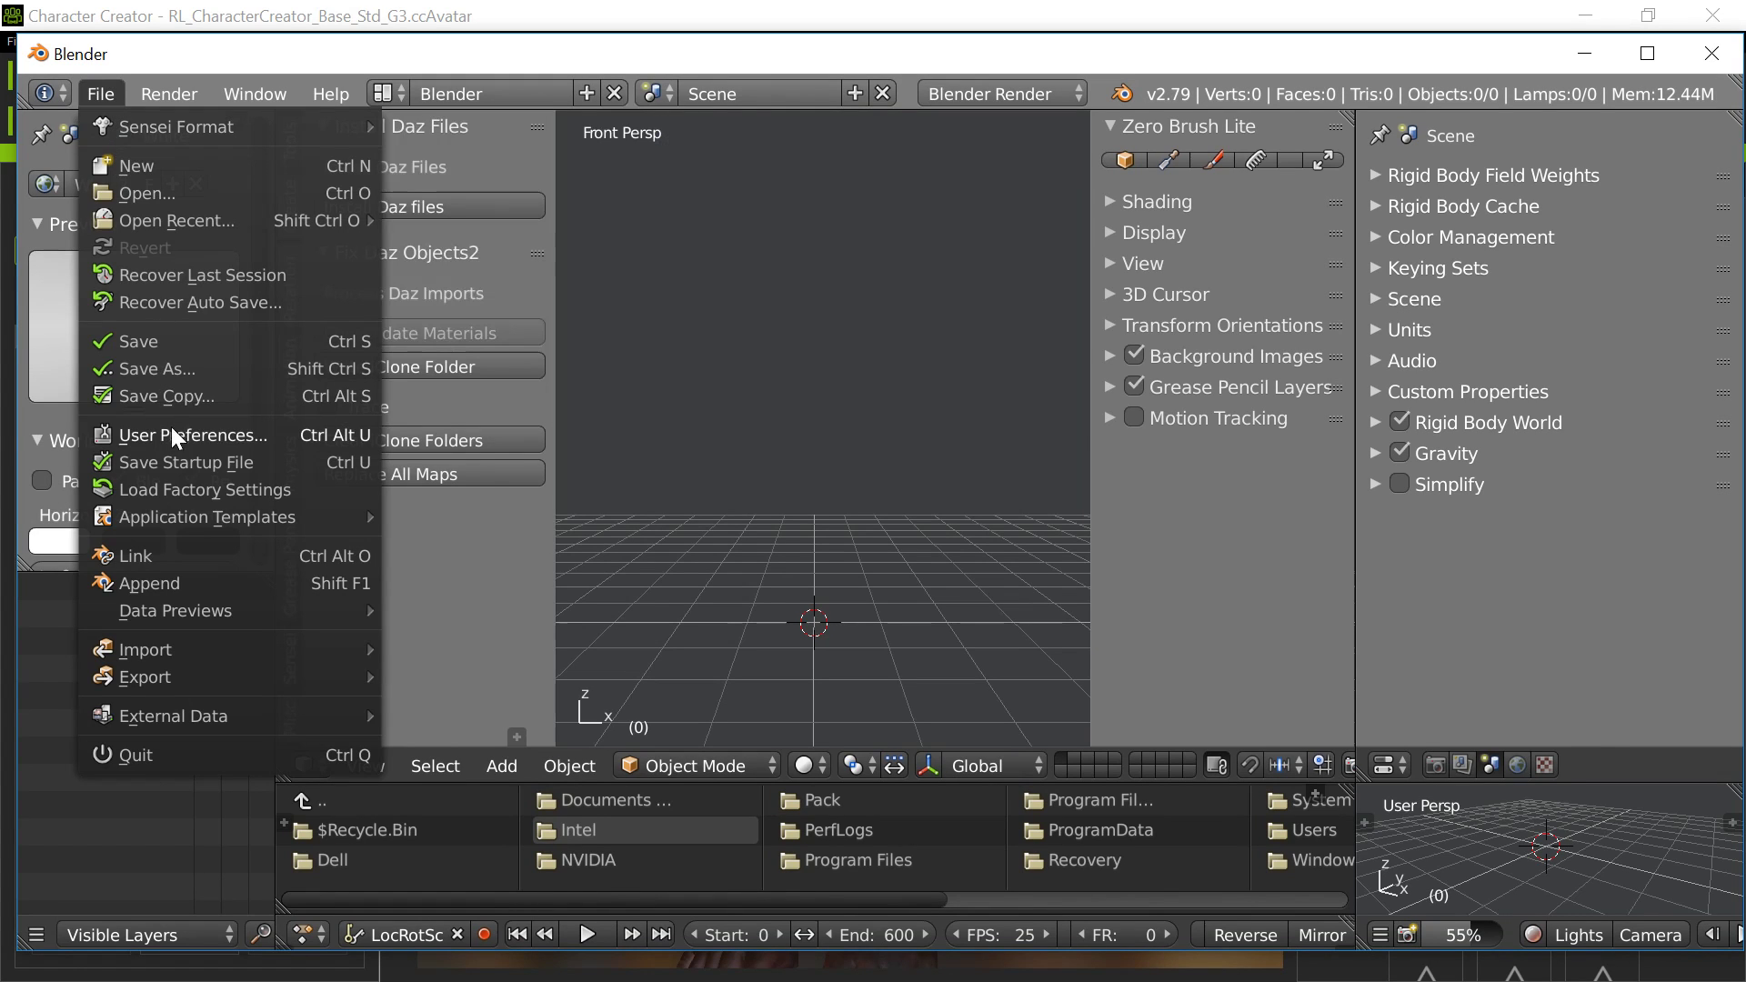
{"action": "mouse_move", "coordinate": [147, 649]}
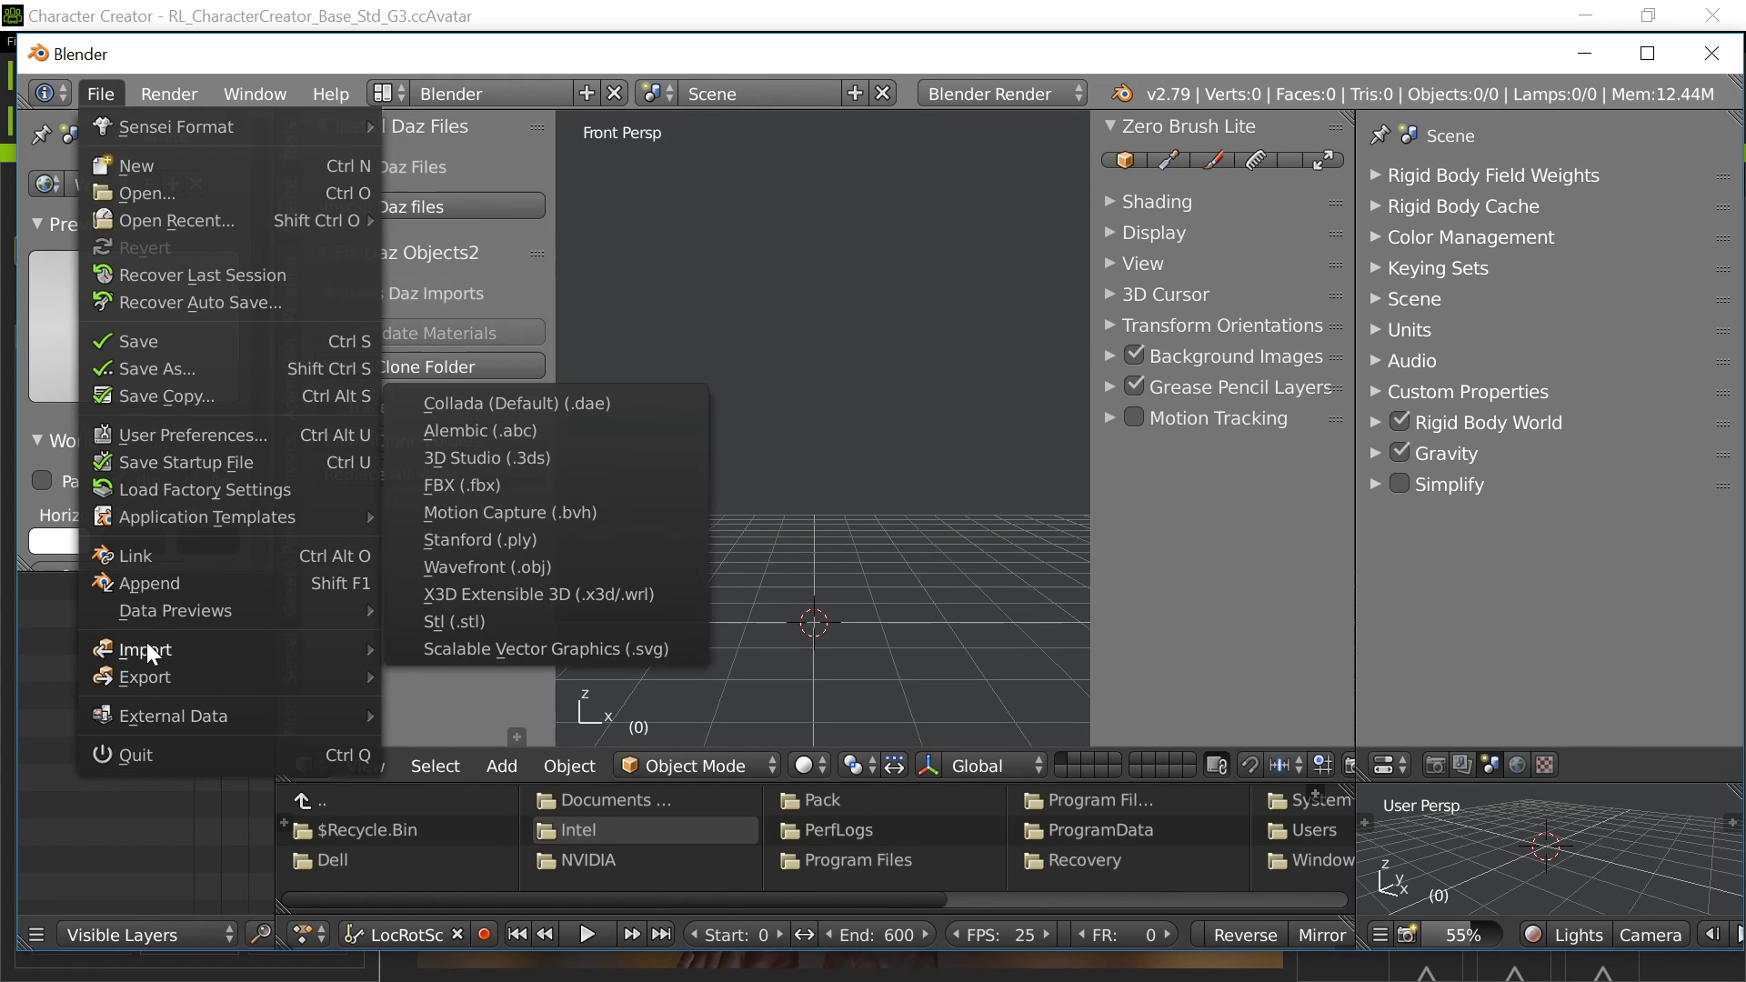
{"action": "left_click", "coordinate": [478, 488]}
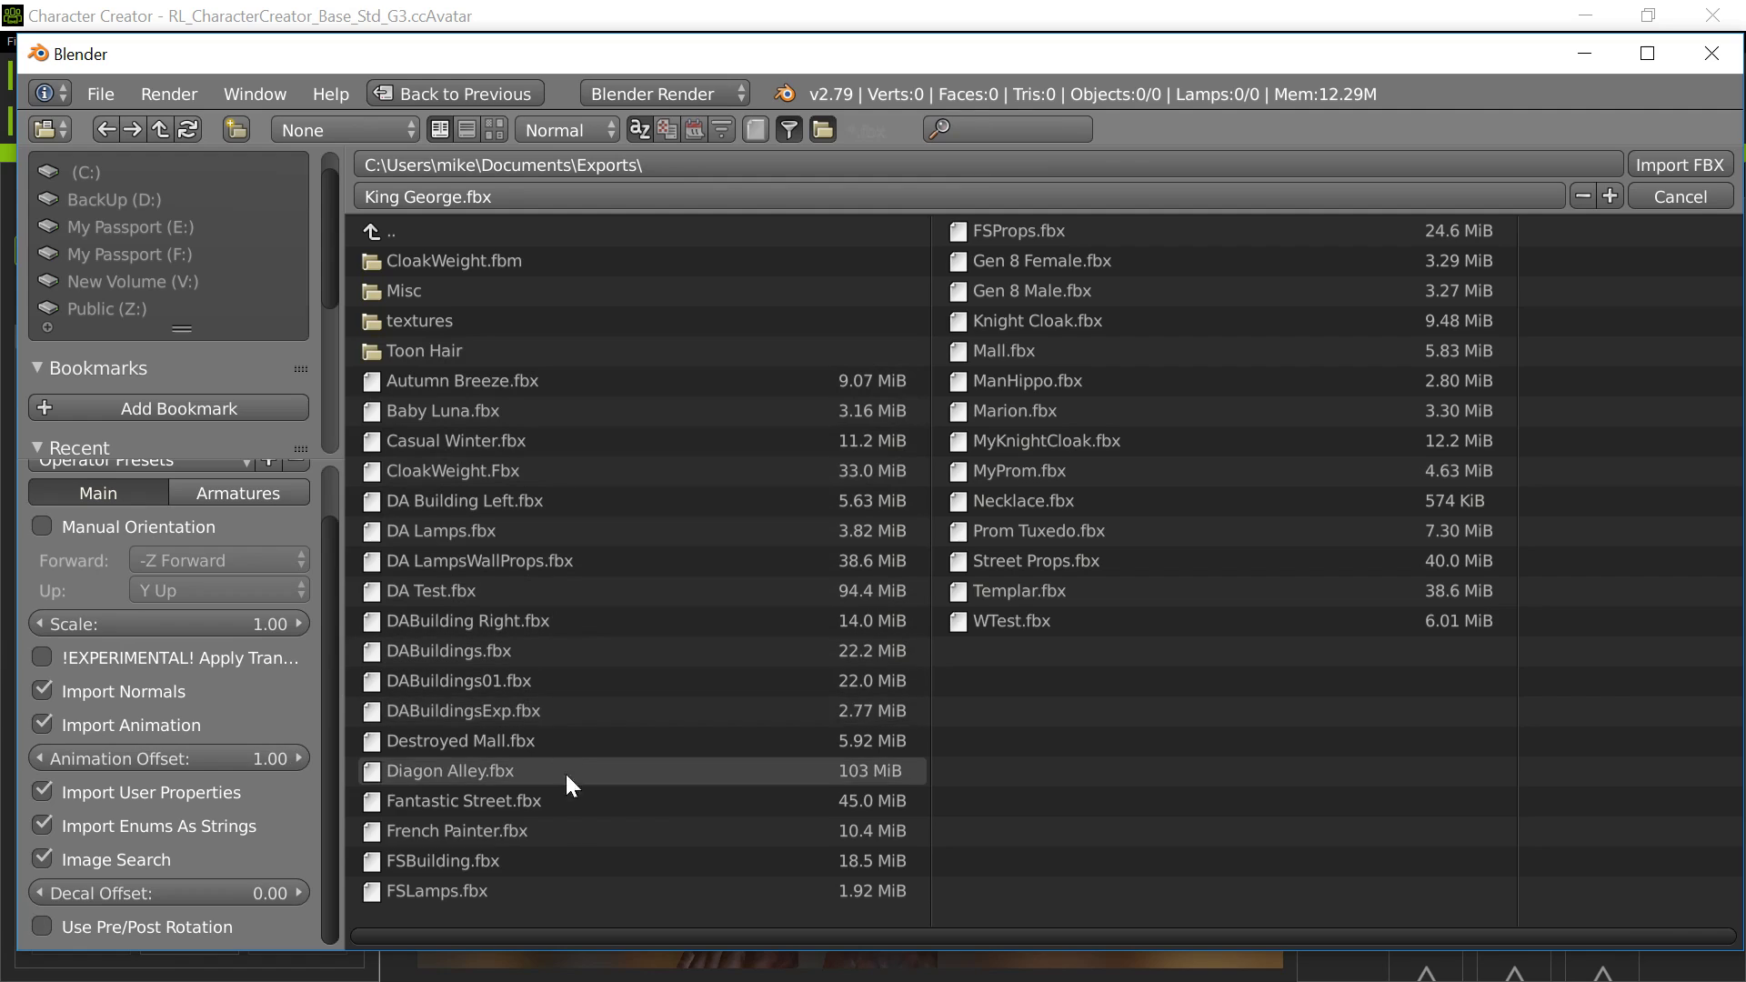
{"action": "left_click", "coordinate": [1095, 387]}
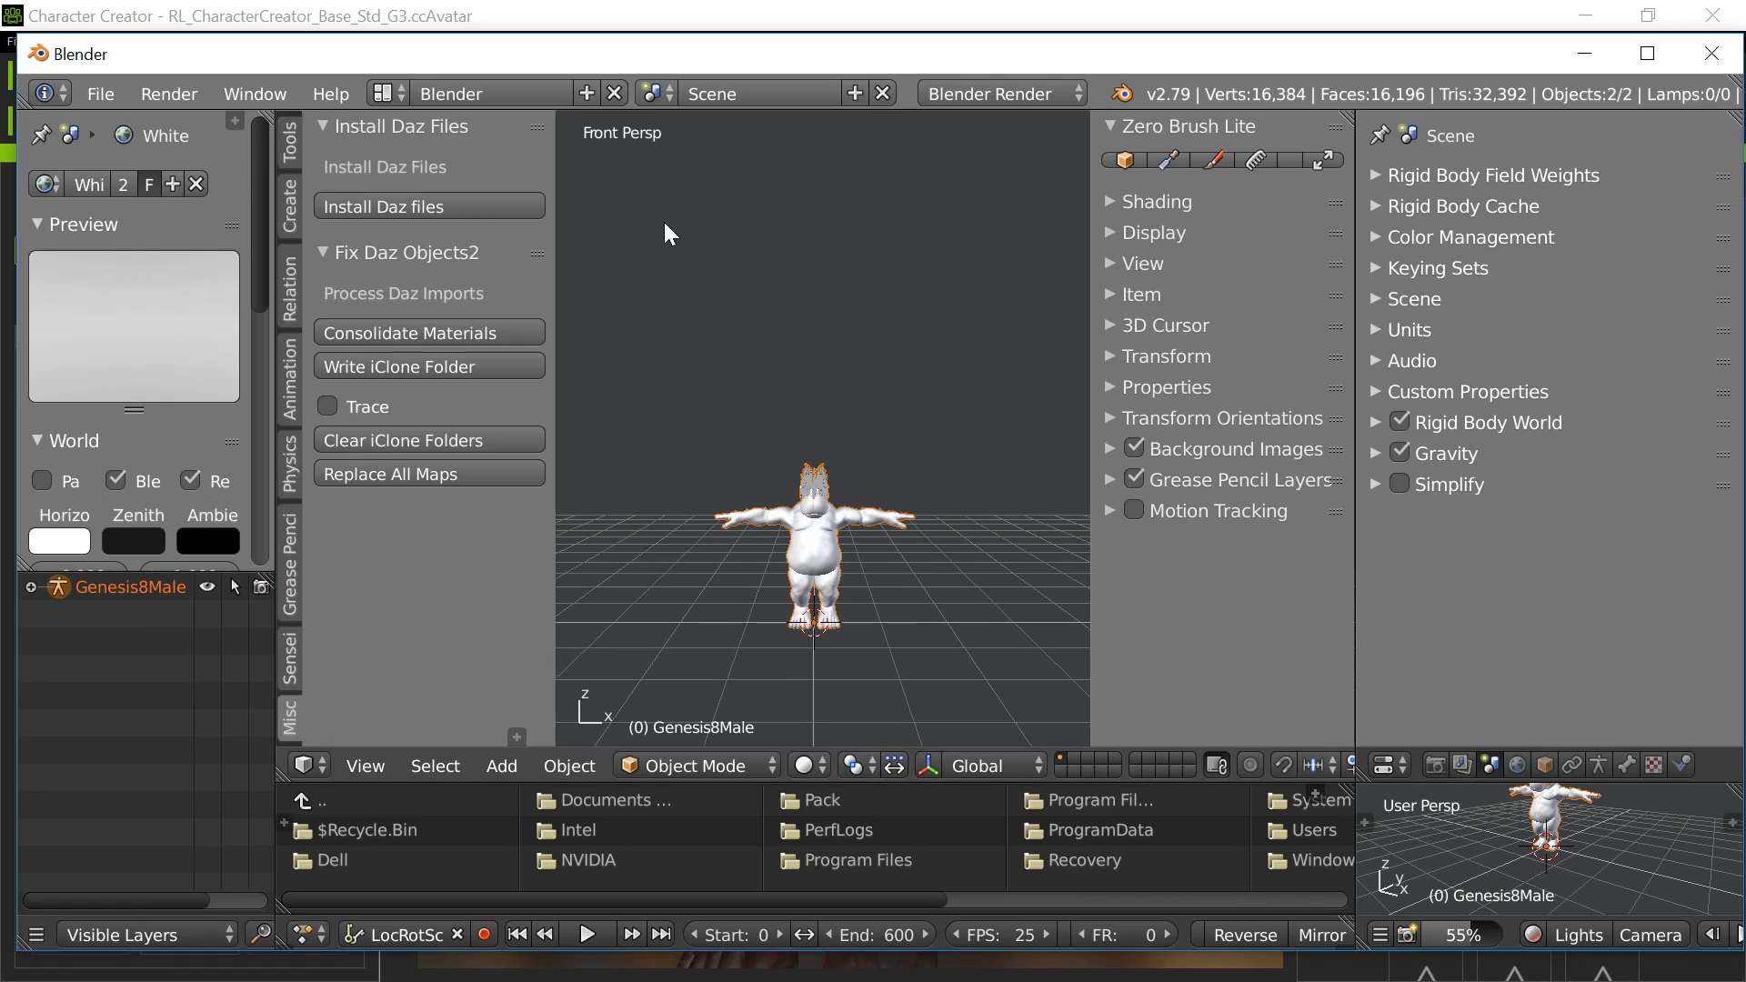
- Write the iClone folder for the imported character and open its Genesis8Male_Maps folder on the V: drive
{"action": "left_click", "coordinate": [421, 373]}
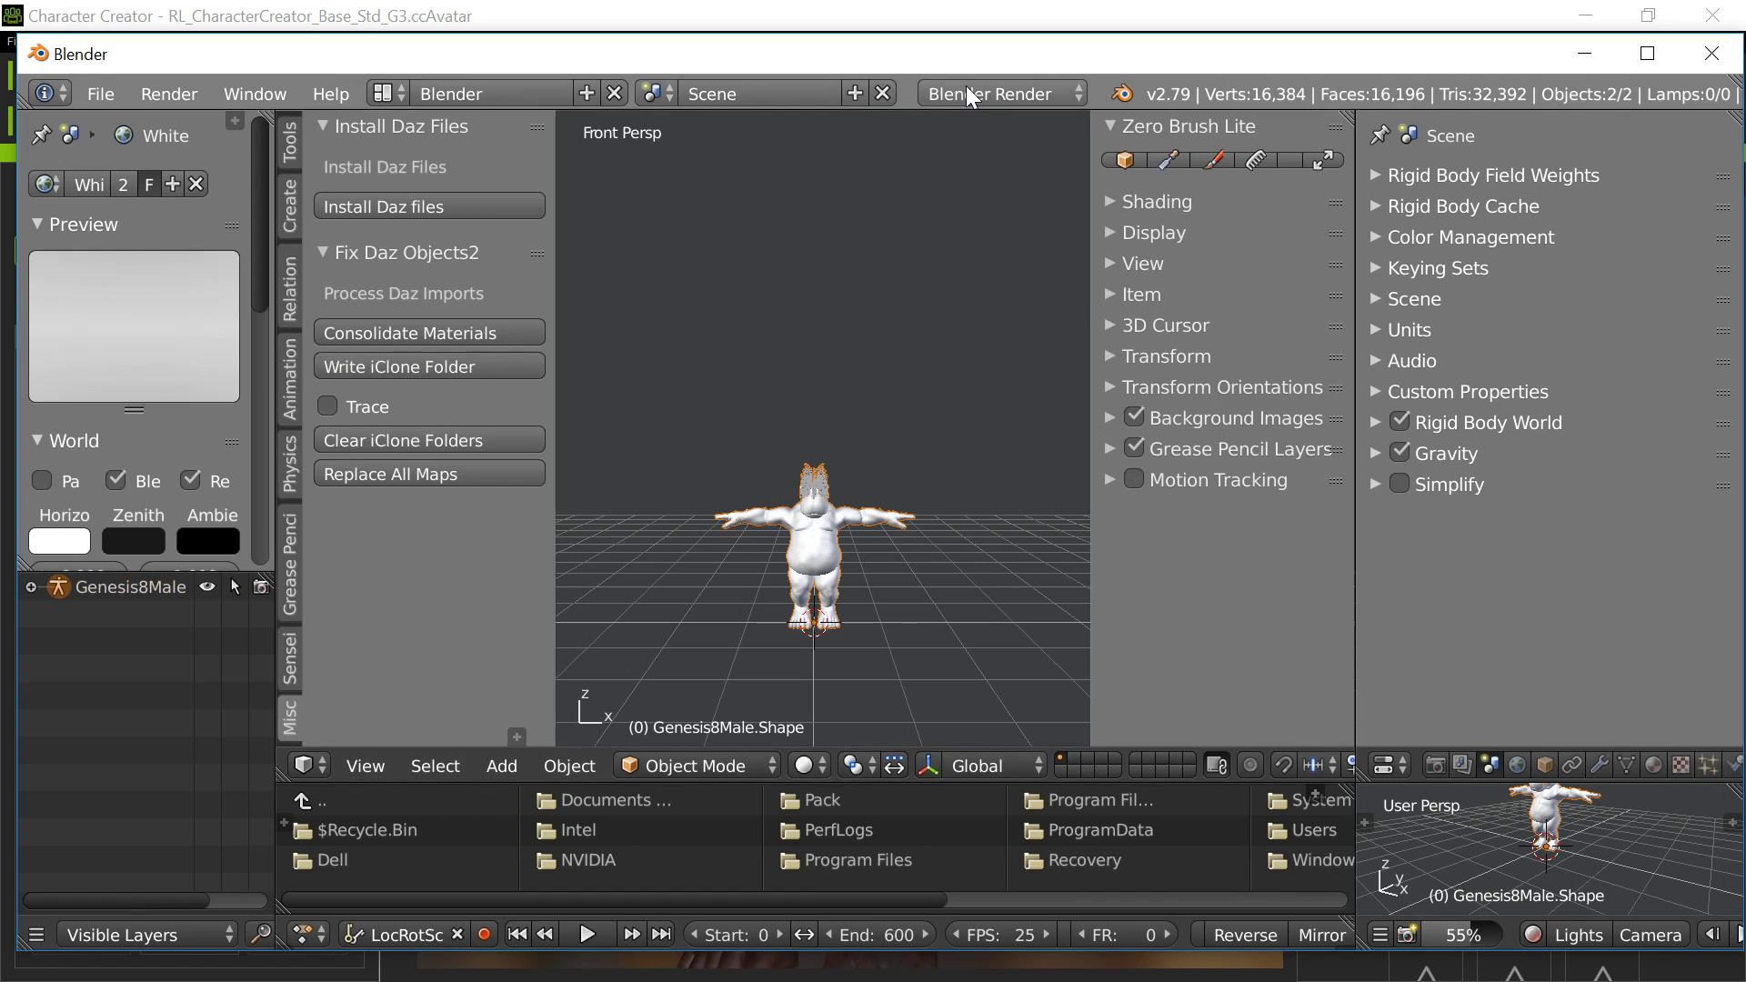
{"action": "key", "text": "alt+Tab"}
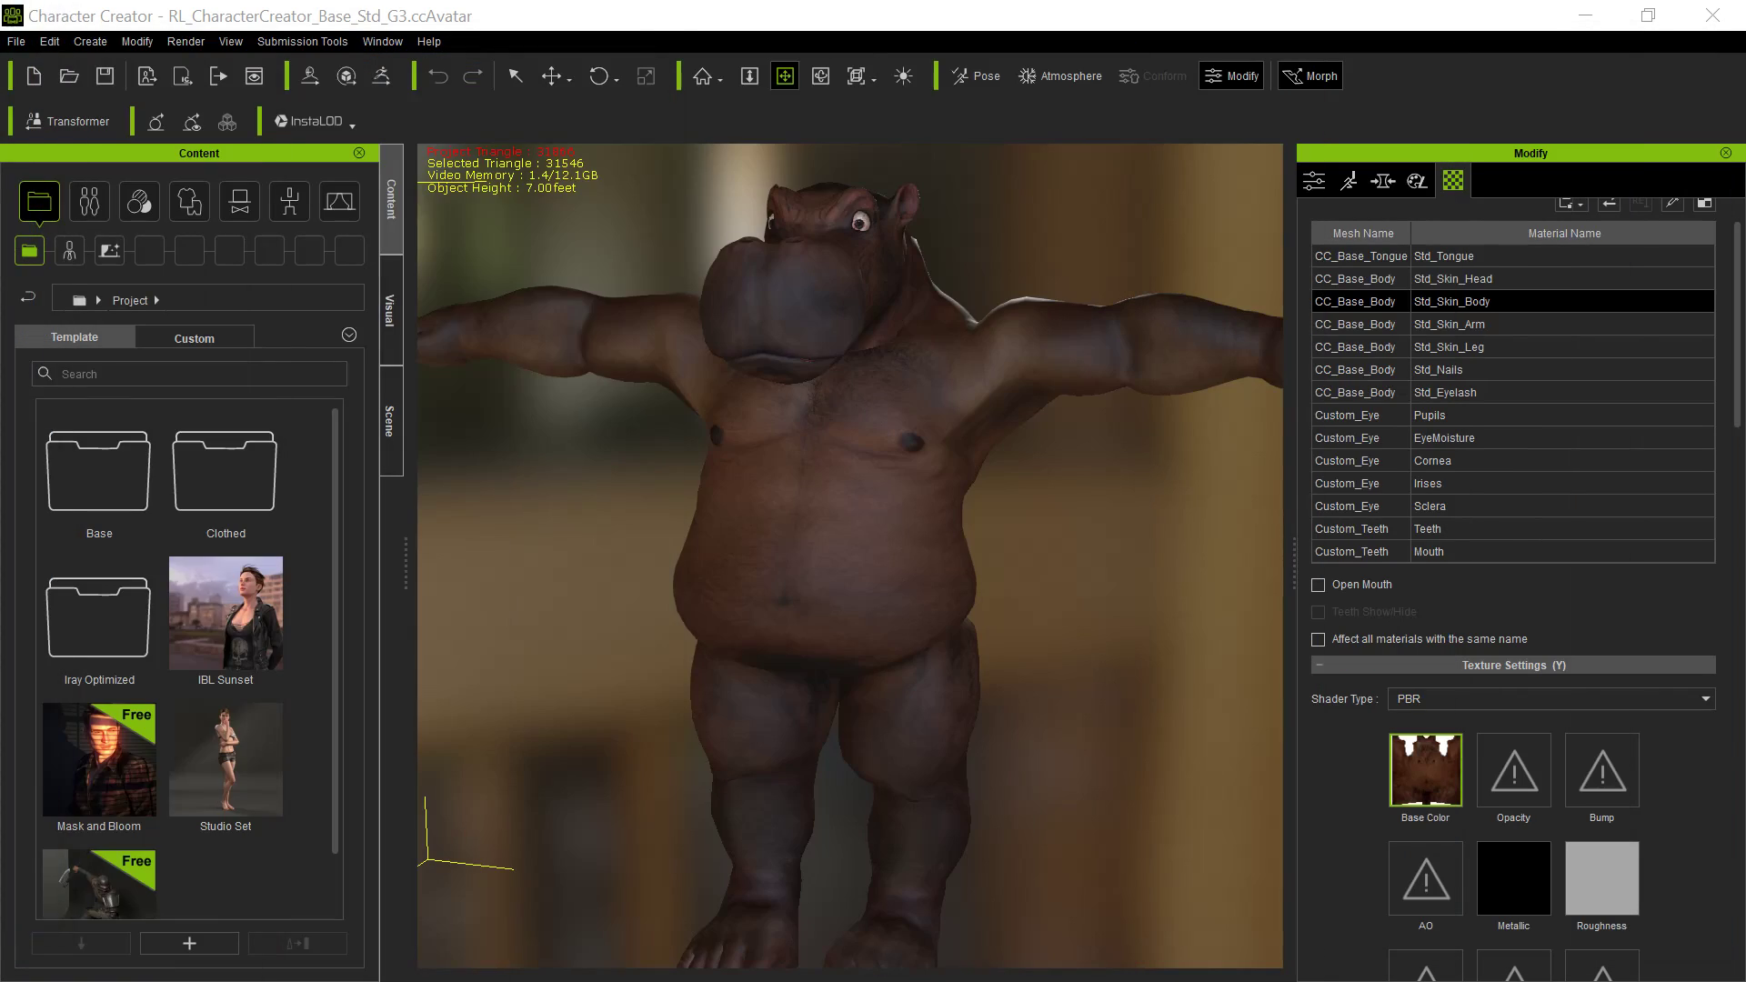
{"action": "key", "text": "alt+Tab"}
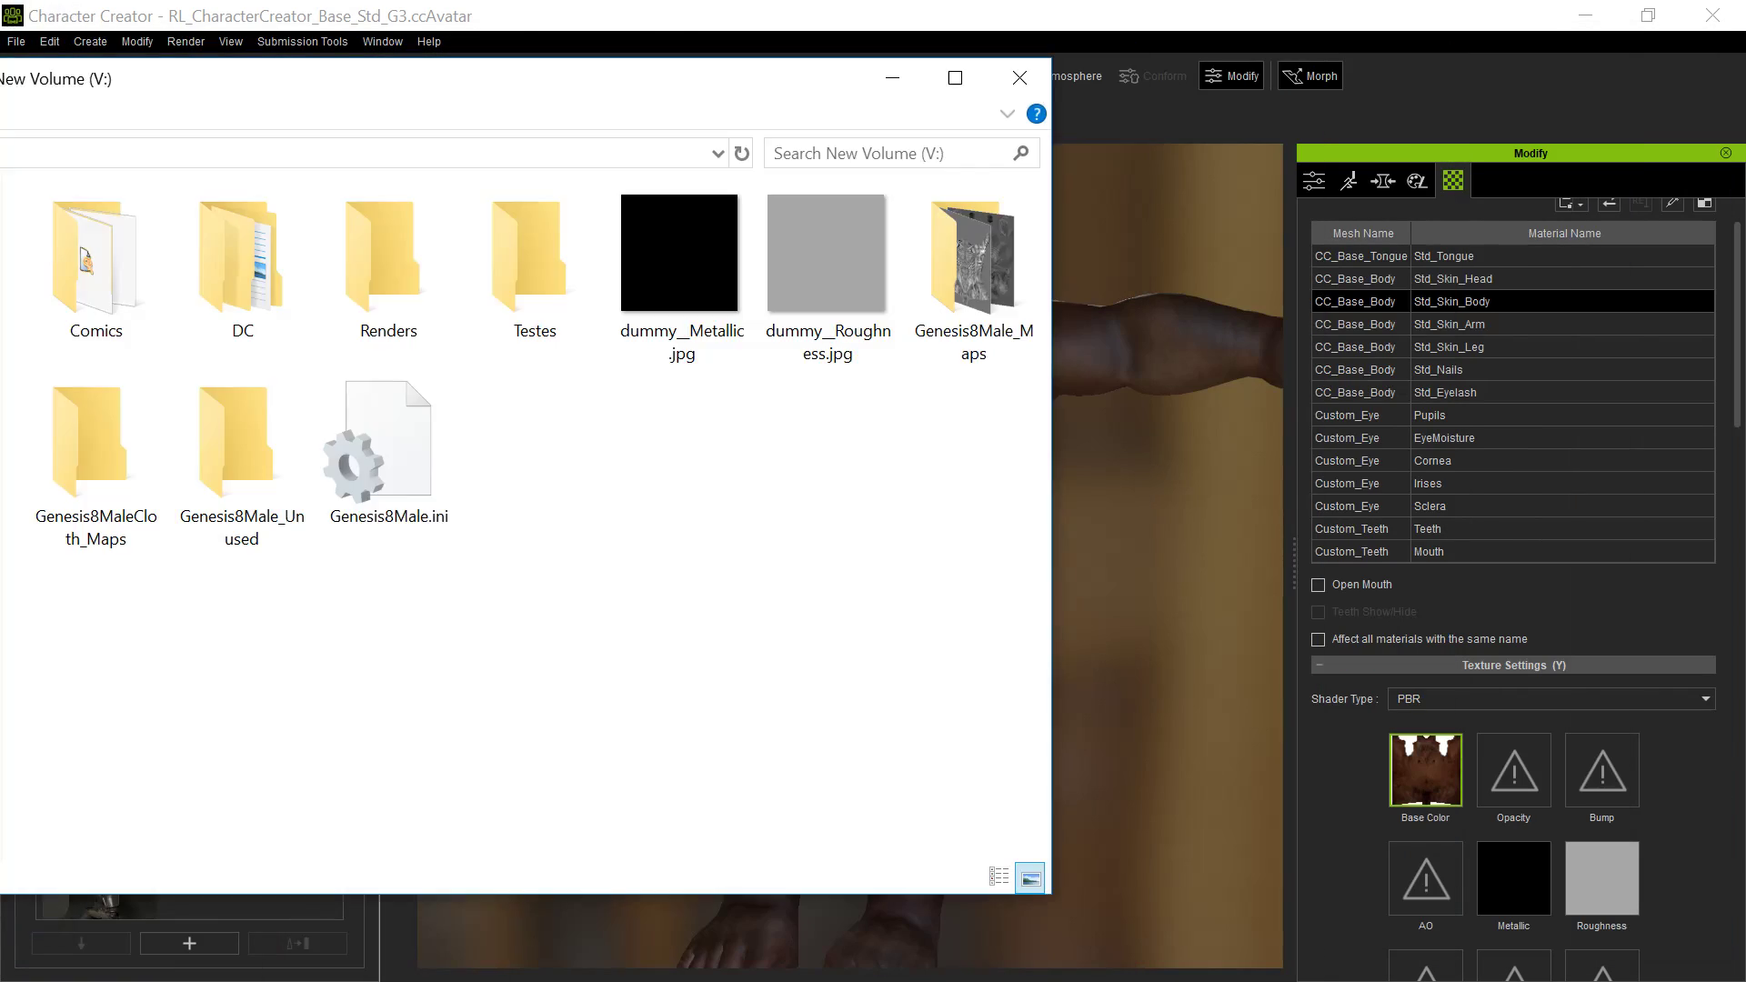
{"action": "double_click", "coordinate": [986, 284]}
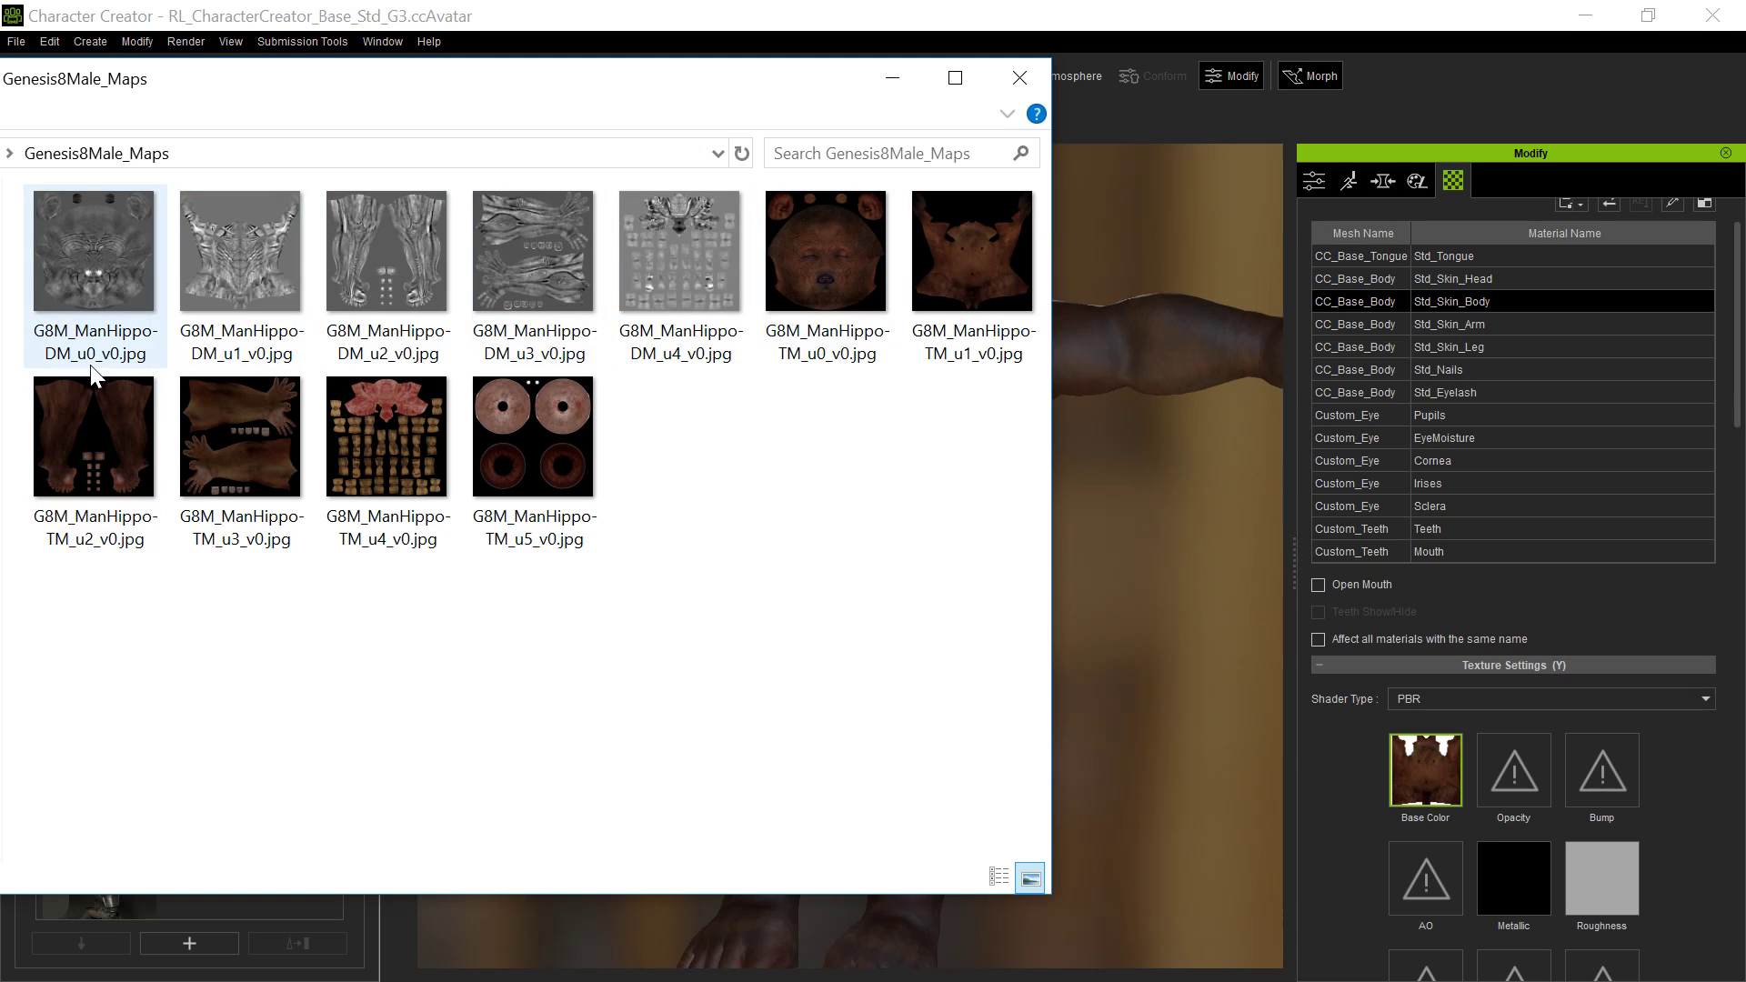
{"action": "mouse_move", "coordinate": [91, 371]}
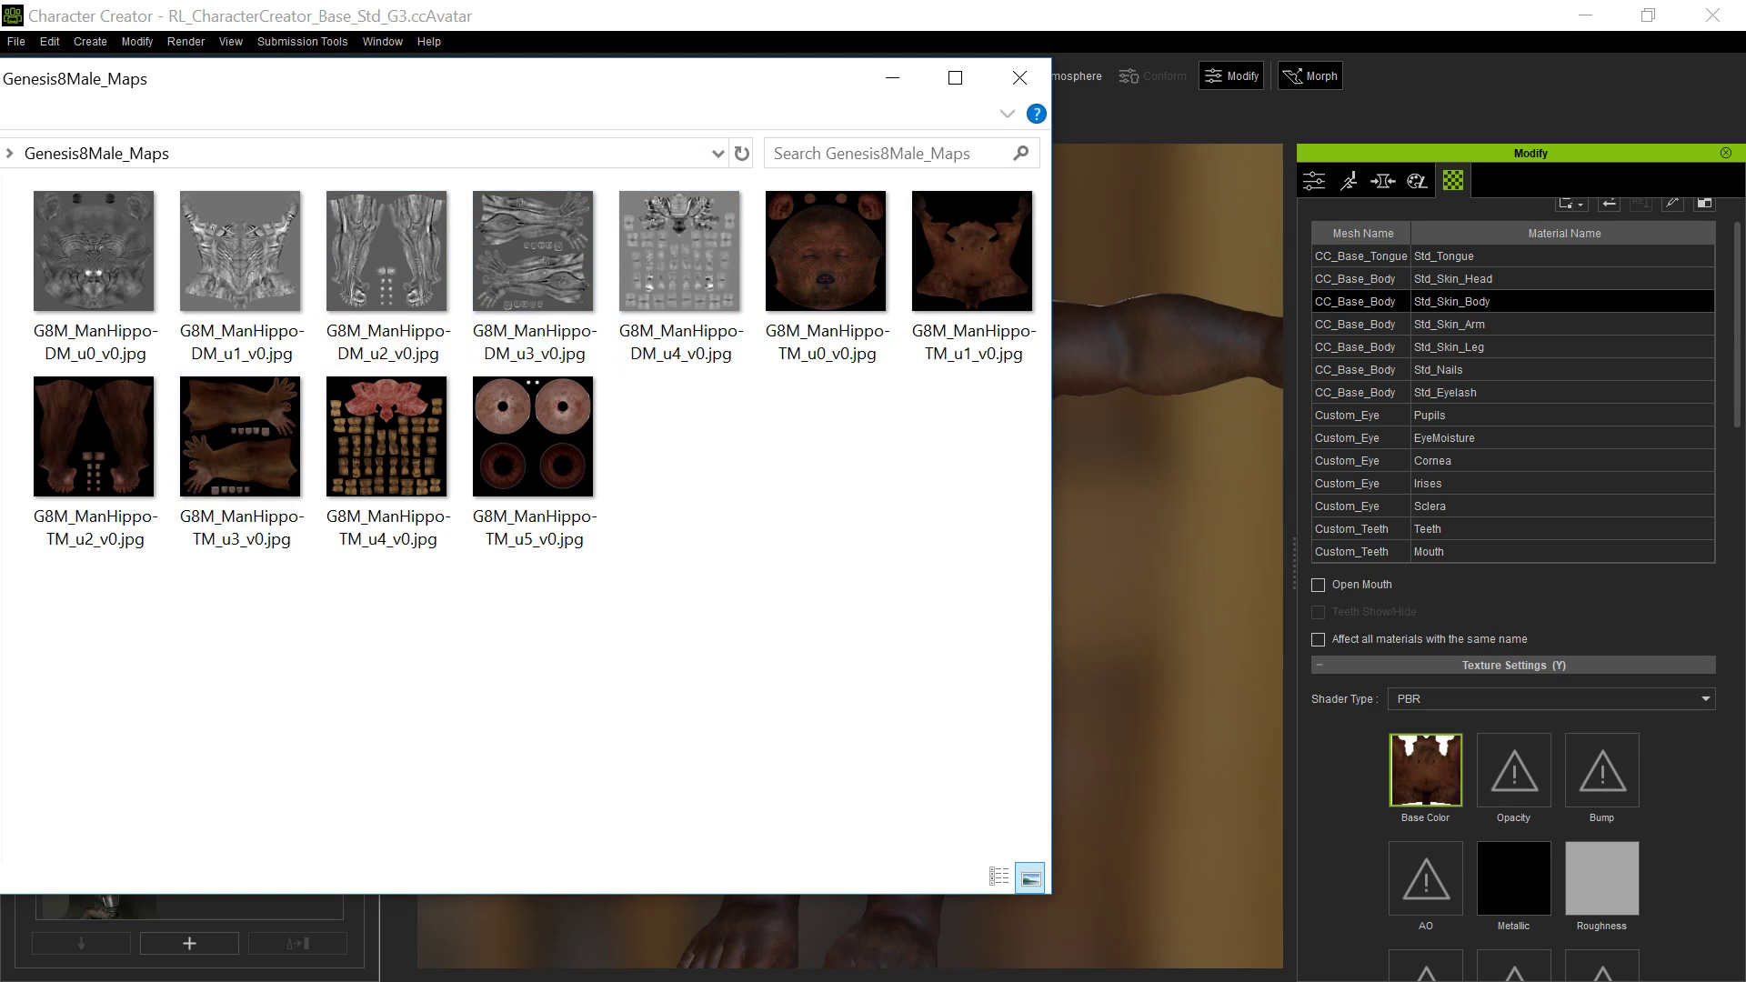
- Open Genesis8Male.ini and set the Face section's Bump entry to the copied file name "G8M_ManHippo-DM_u0_v0.jpg"
{"action": "key", "text": "alt+Up"}
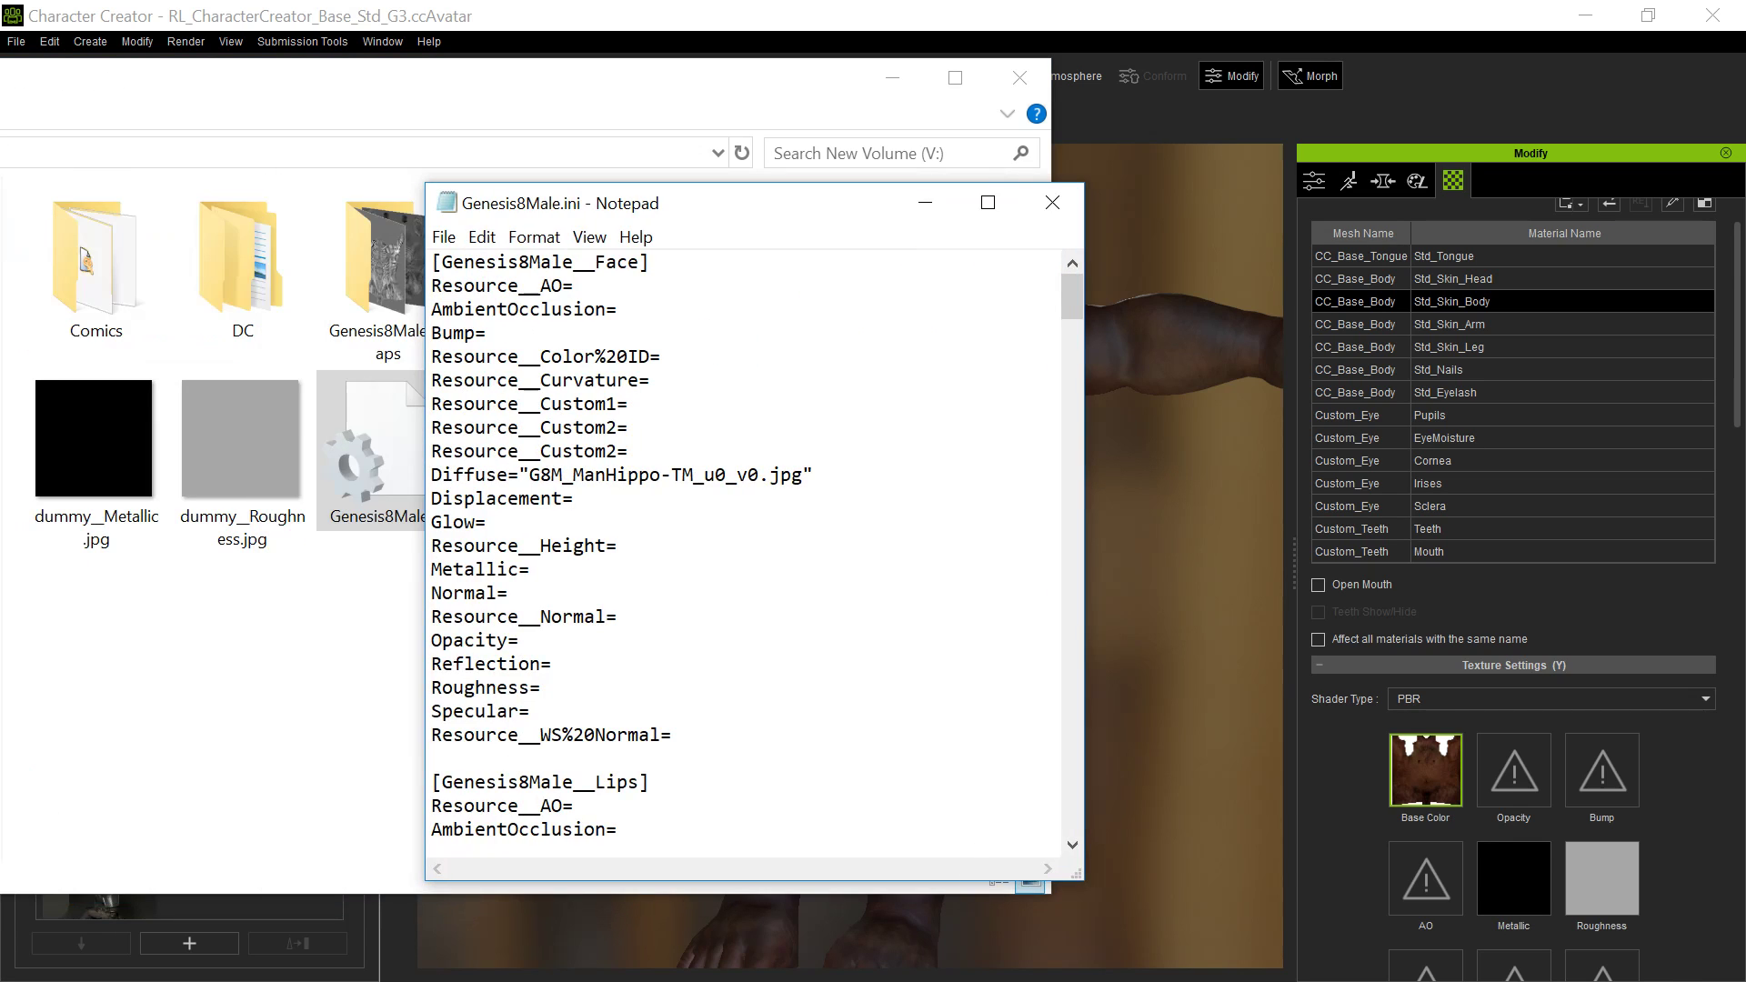
{"action": "left_click_drag", "start_coordinate": [711, 202], "coordinate": [911, 166]}
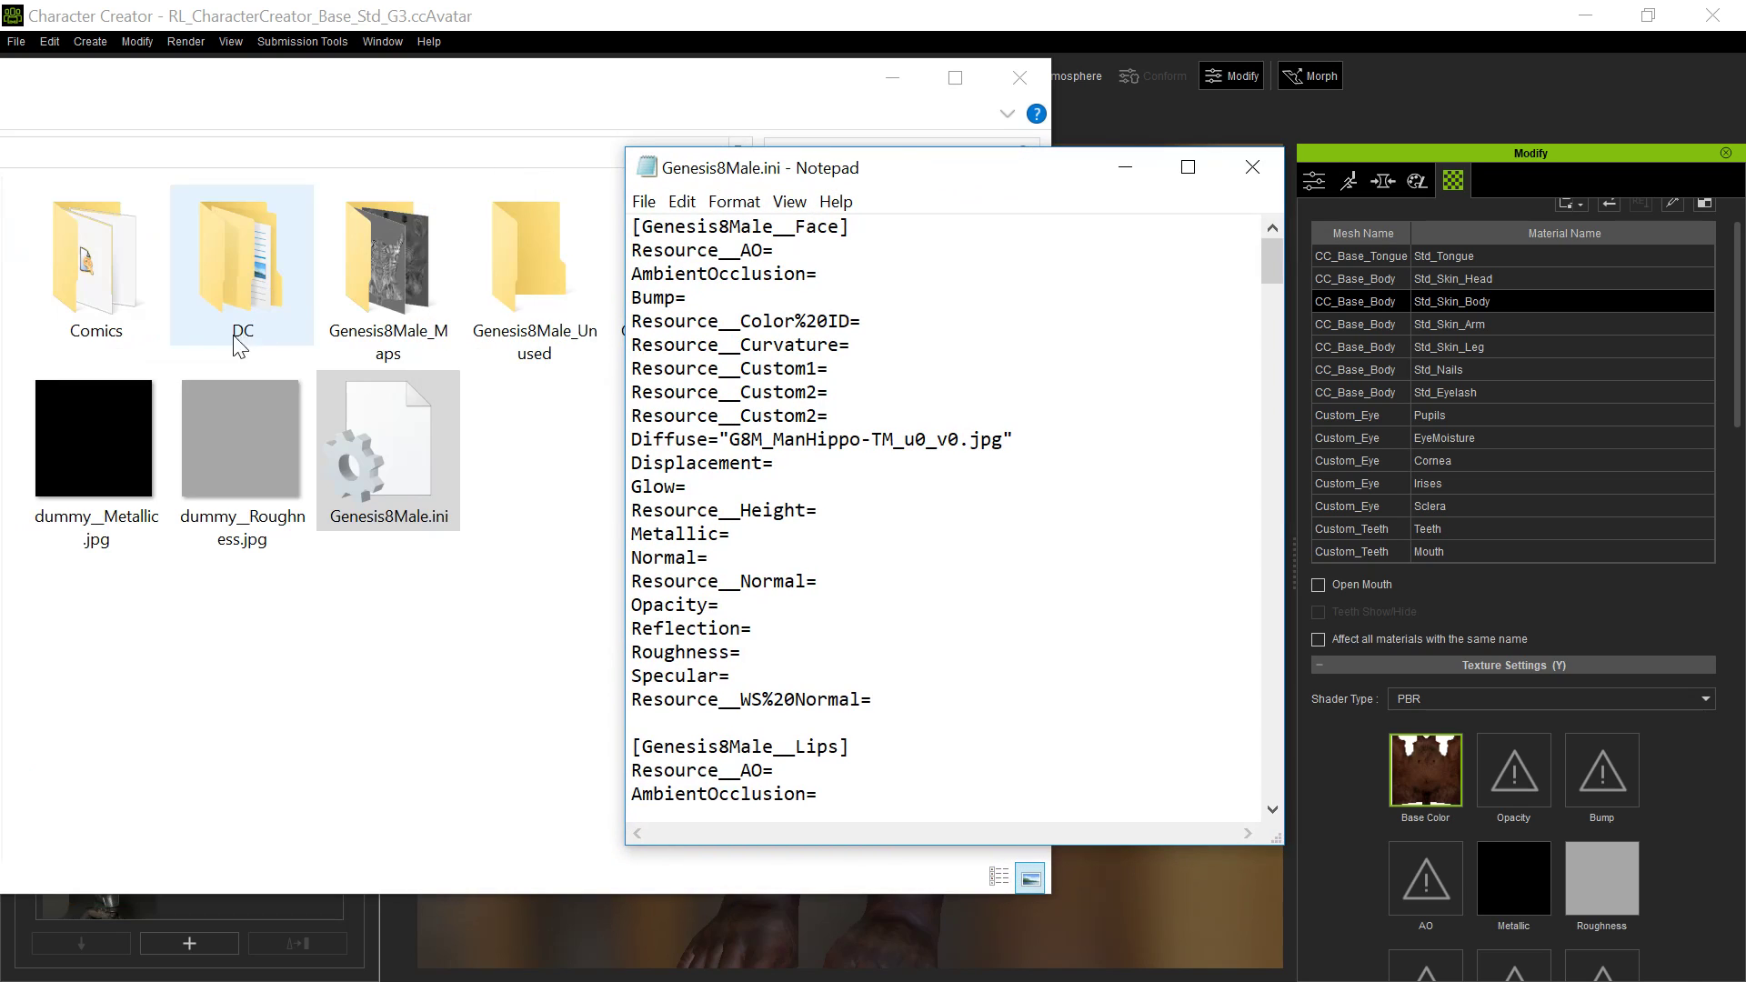
{"action": "double_click", "coordinate": [391, 273]}
{"action": "left_click", "coordinate": [121, 345]}
{"action": "left_click", "coordinate": [121, 345]}
{"action": "key", "text": "ctrl+a"}
{"action": "key", "text": "ctrl+c"}
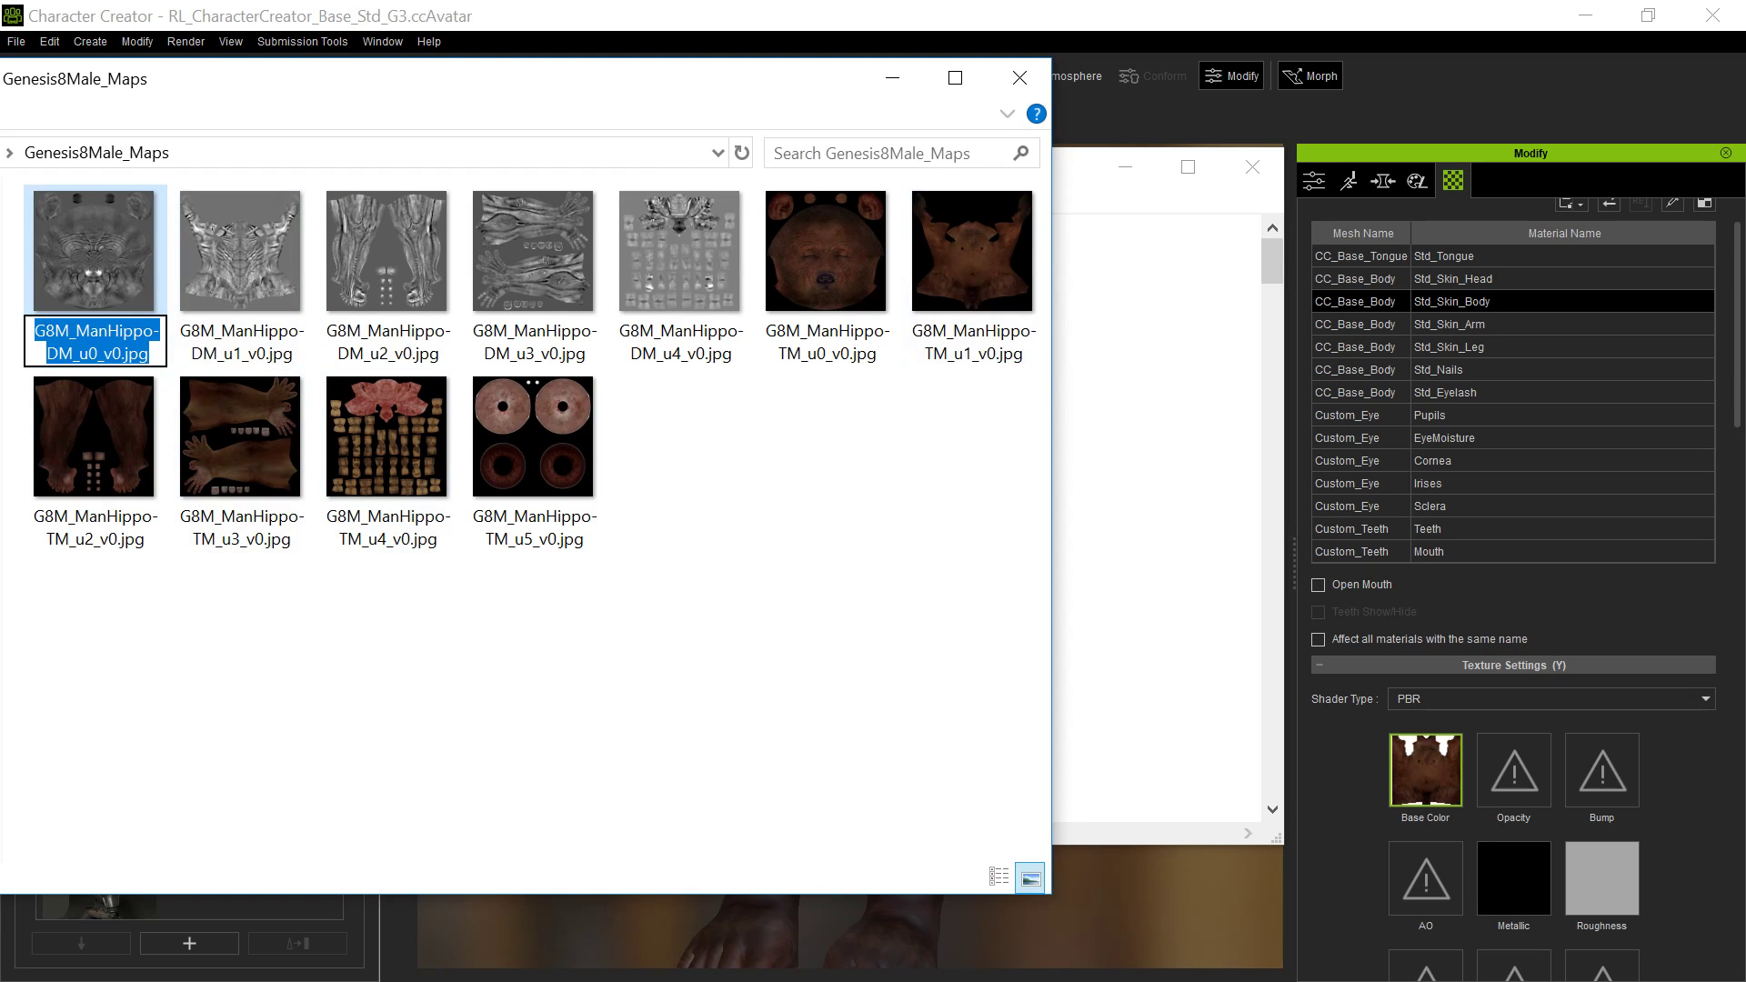
{"action": "key", "text": "alt+Tab"}
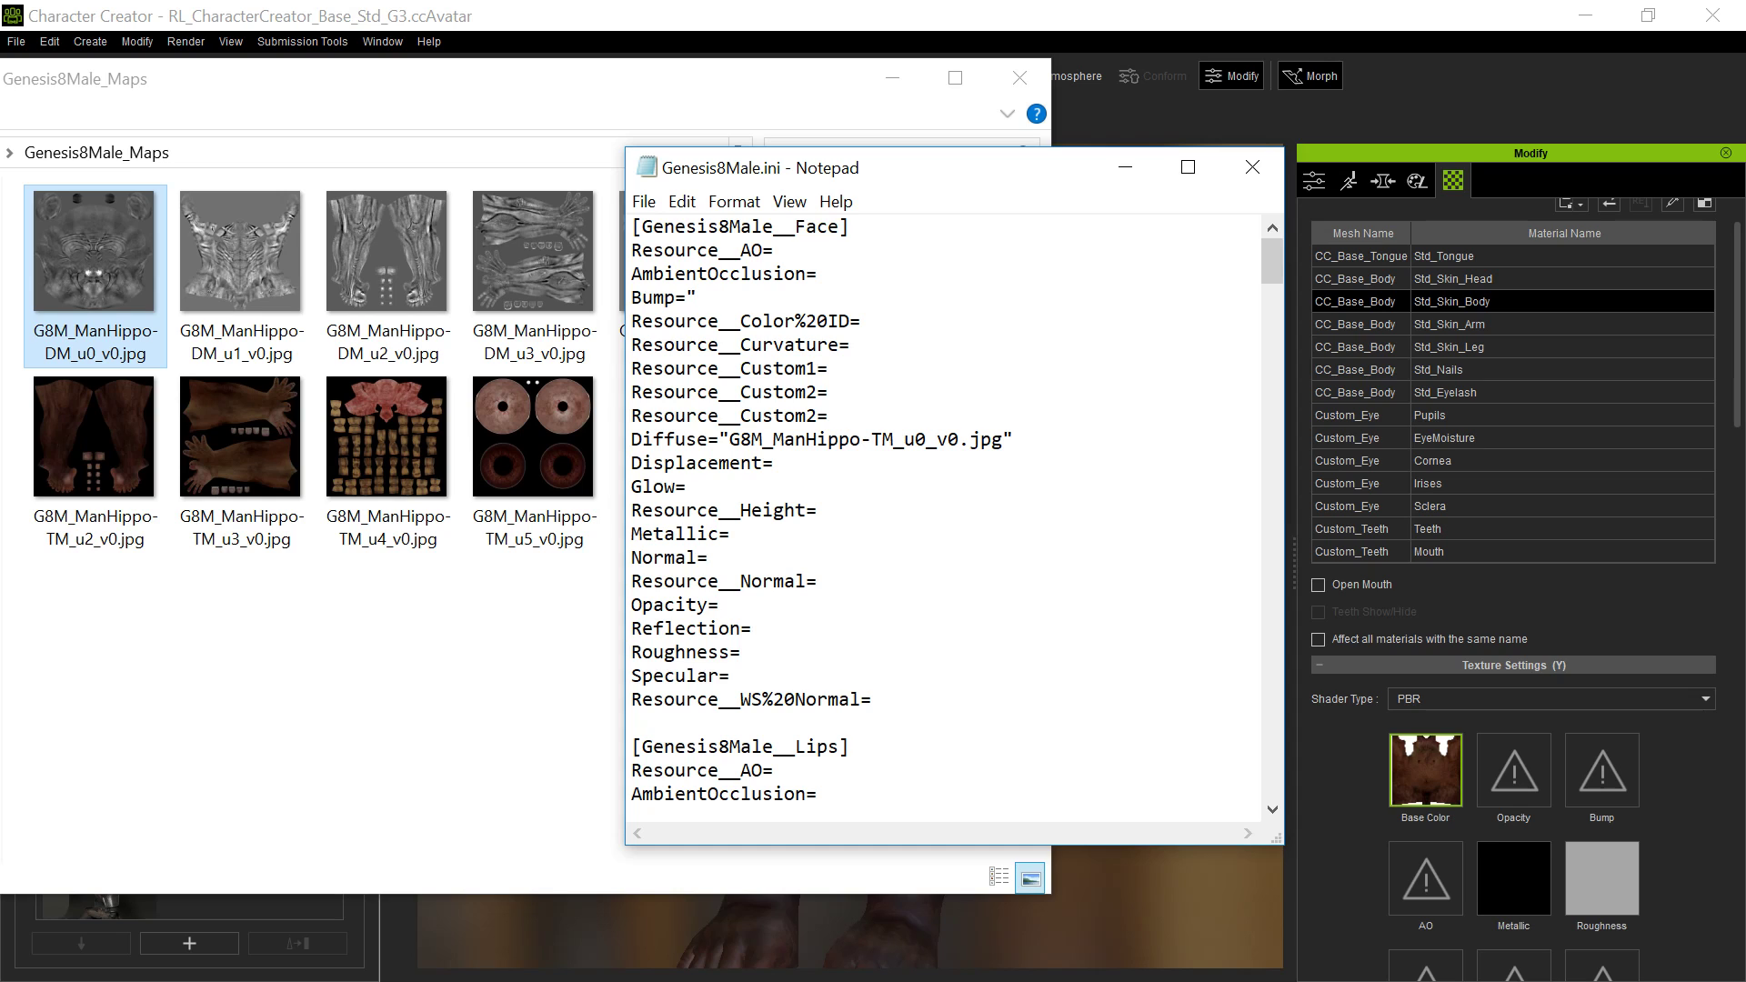
{"action": "key", "text": "ctrl+v"}
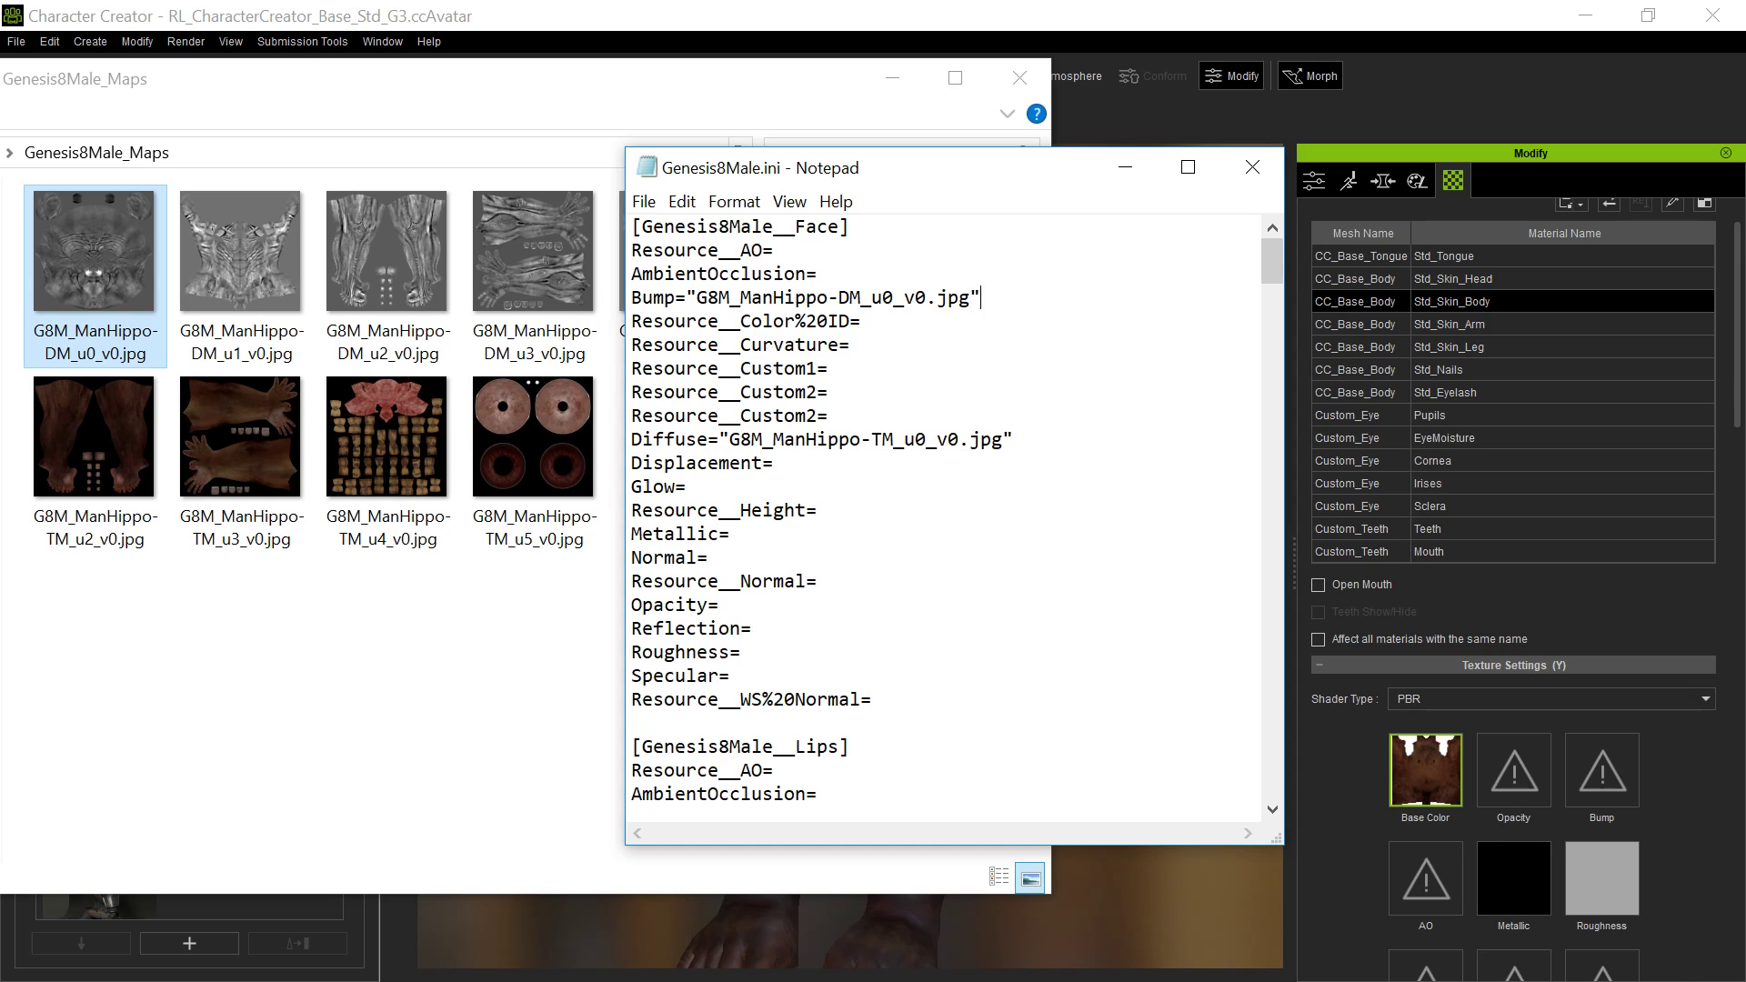
- Look through the remaining material sections of Genesis8Male.ini and close the file without saving
{"action": "scroll", "coordinate": [946, 509], "scroll_direction": "down", "scroll_amount": 20}
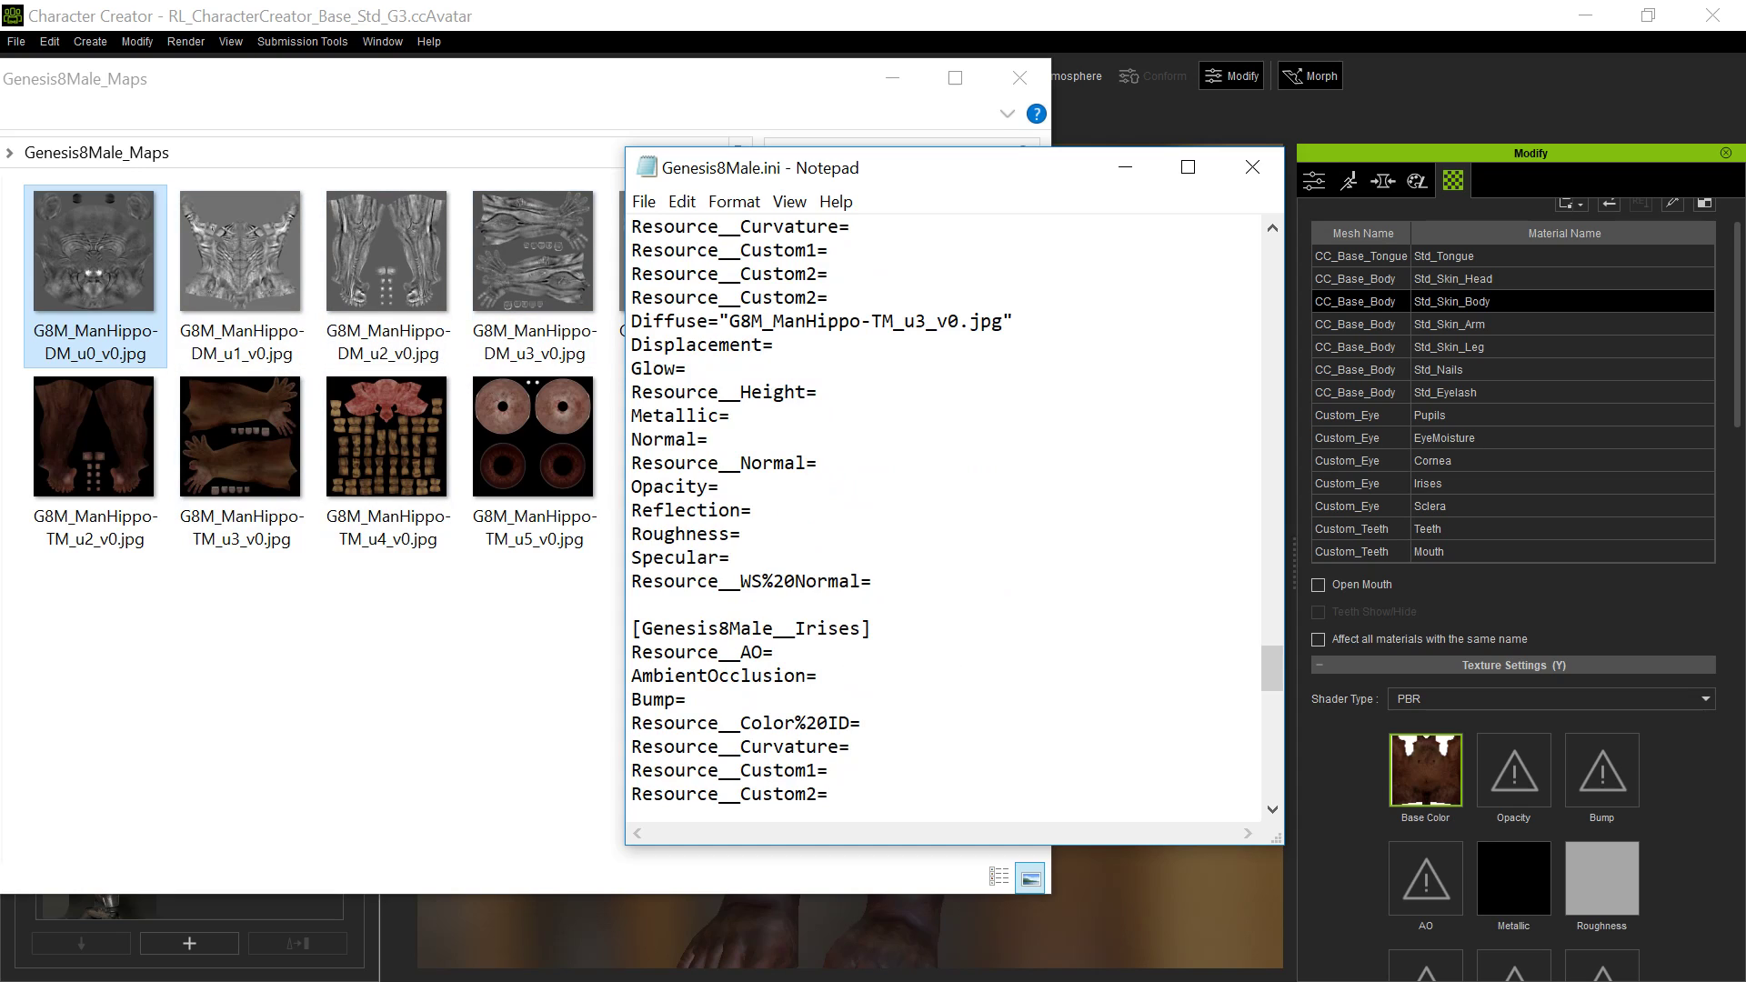
{"action": "left_click", "coordinate": [1254, 168]}
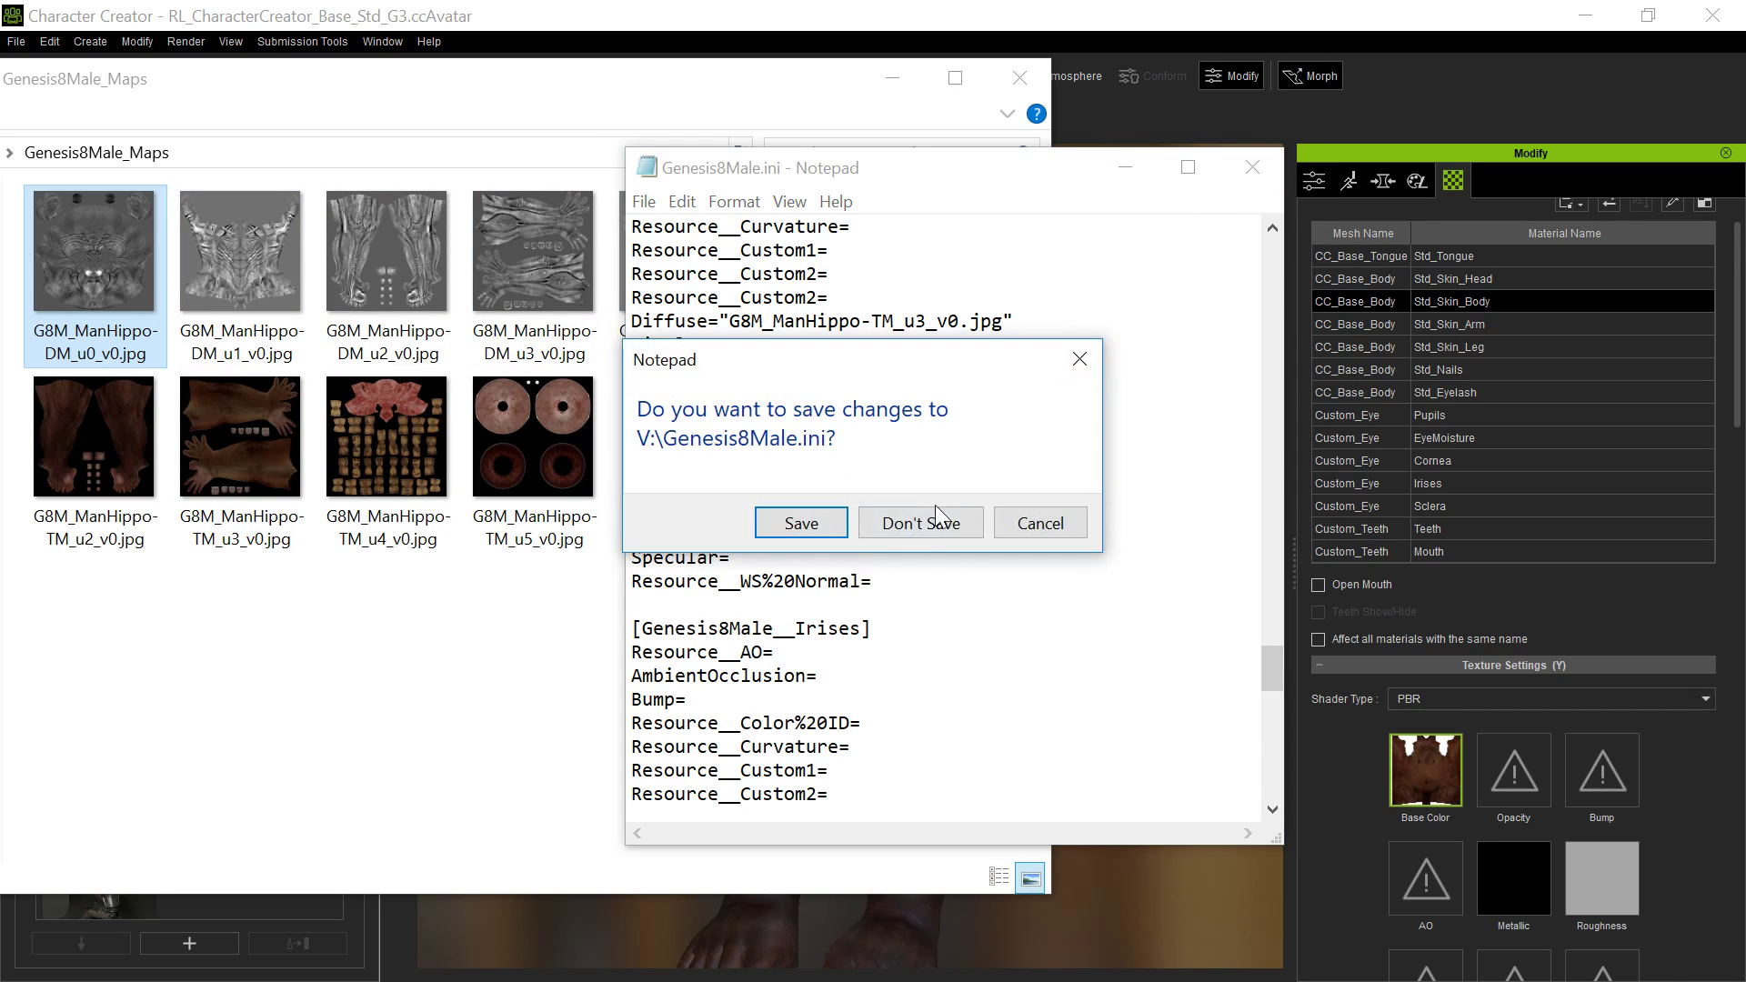
{"action": "left_click", "coordinate": [1018, 526]}
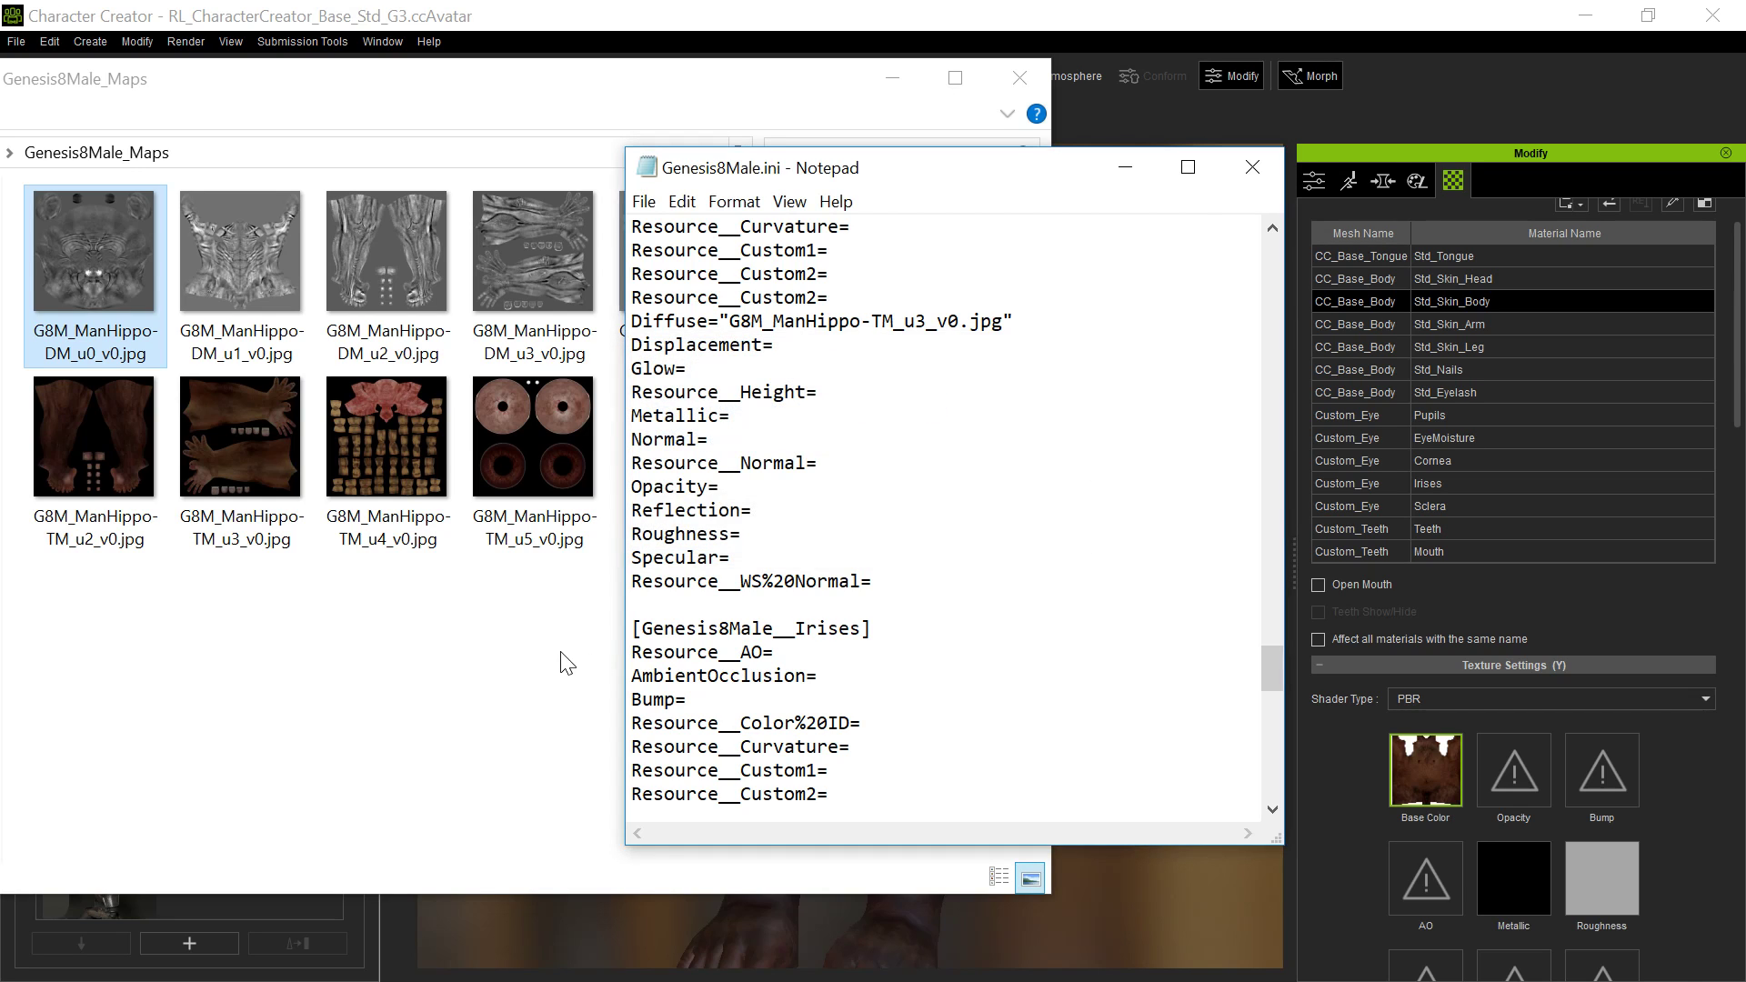
{"action": "left_click", "coordinate": [1253, 171]}
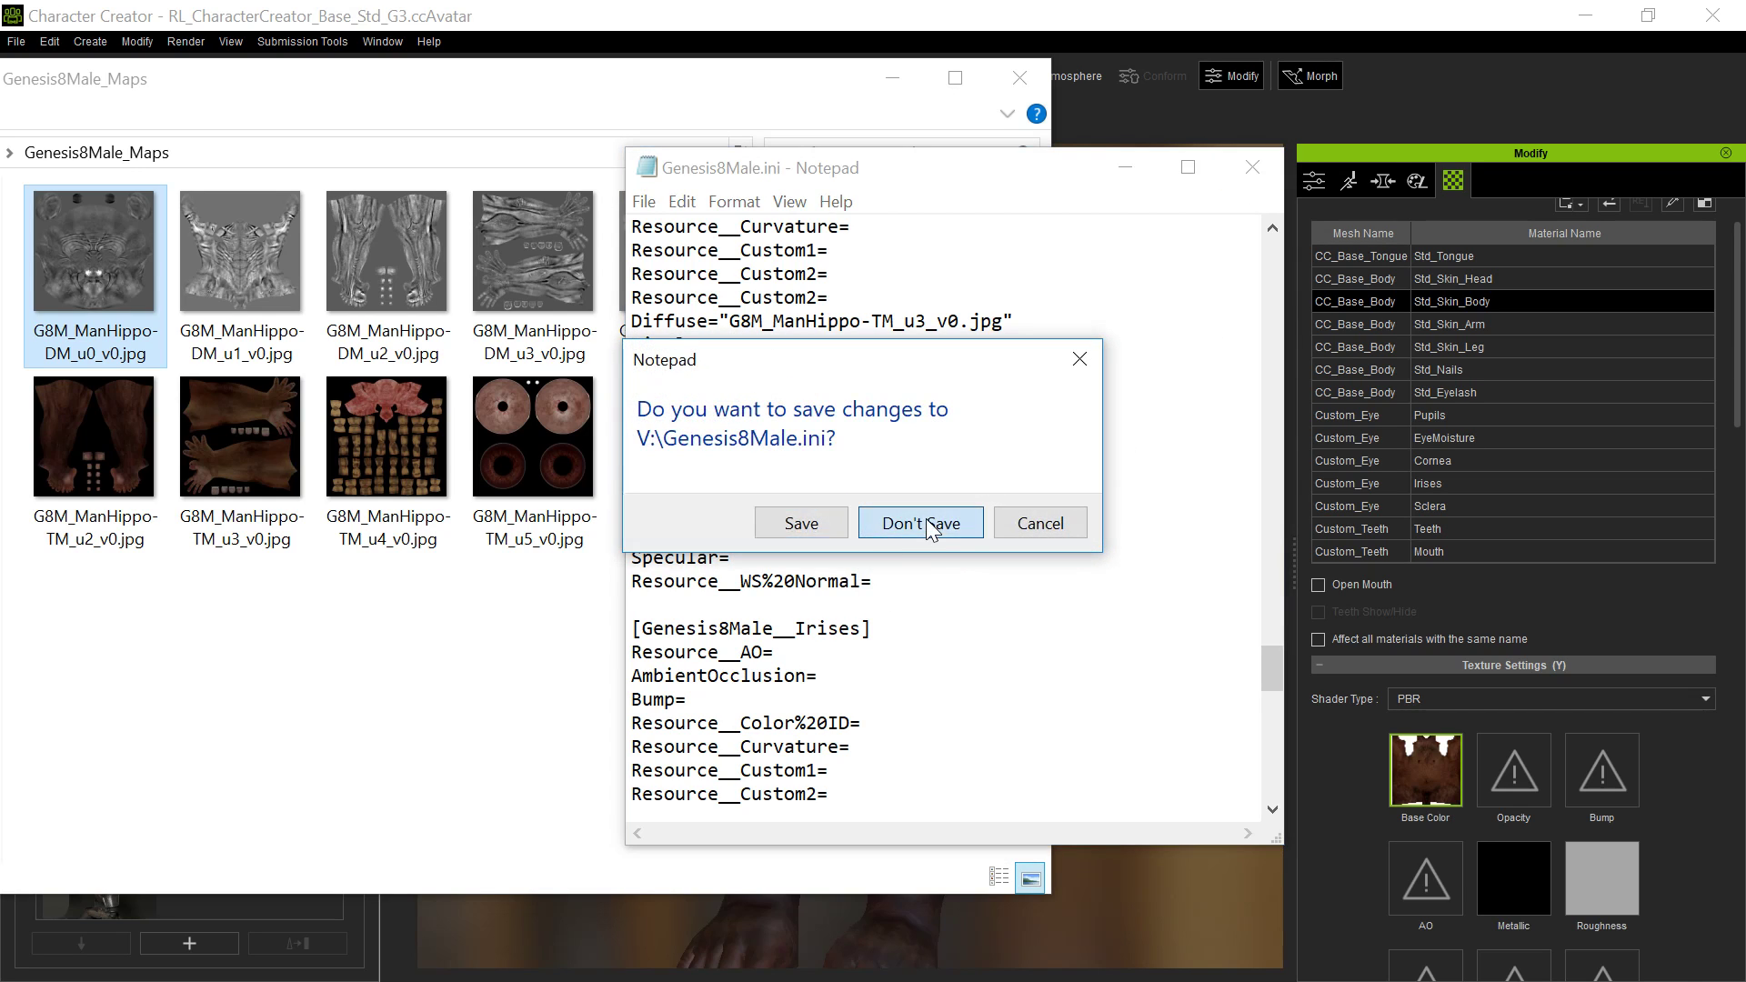
{"action": "left_click", "coordinate": [1025, 518]}
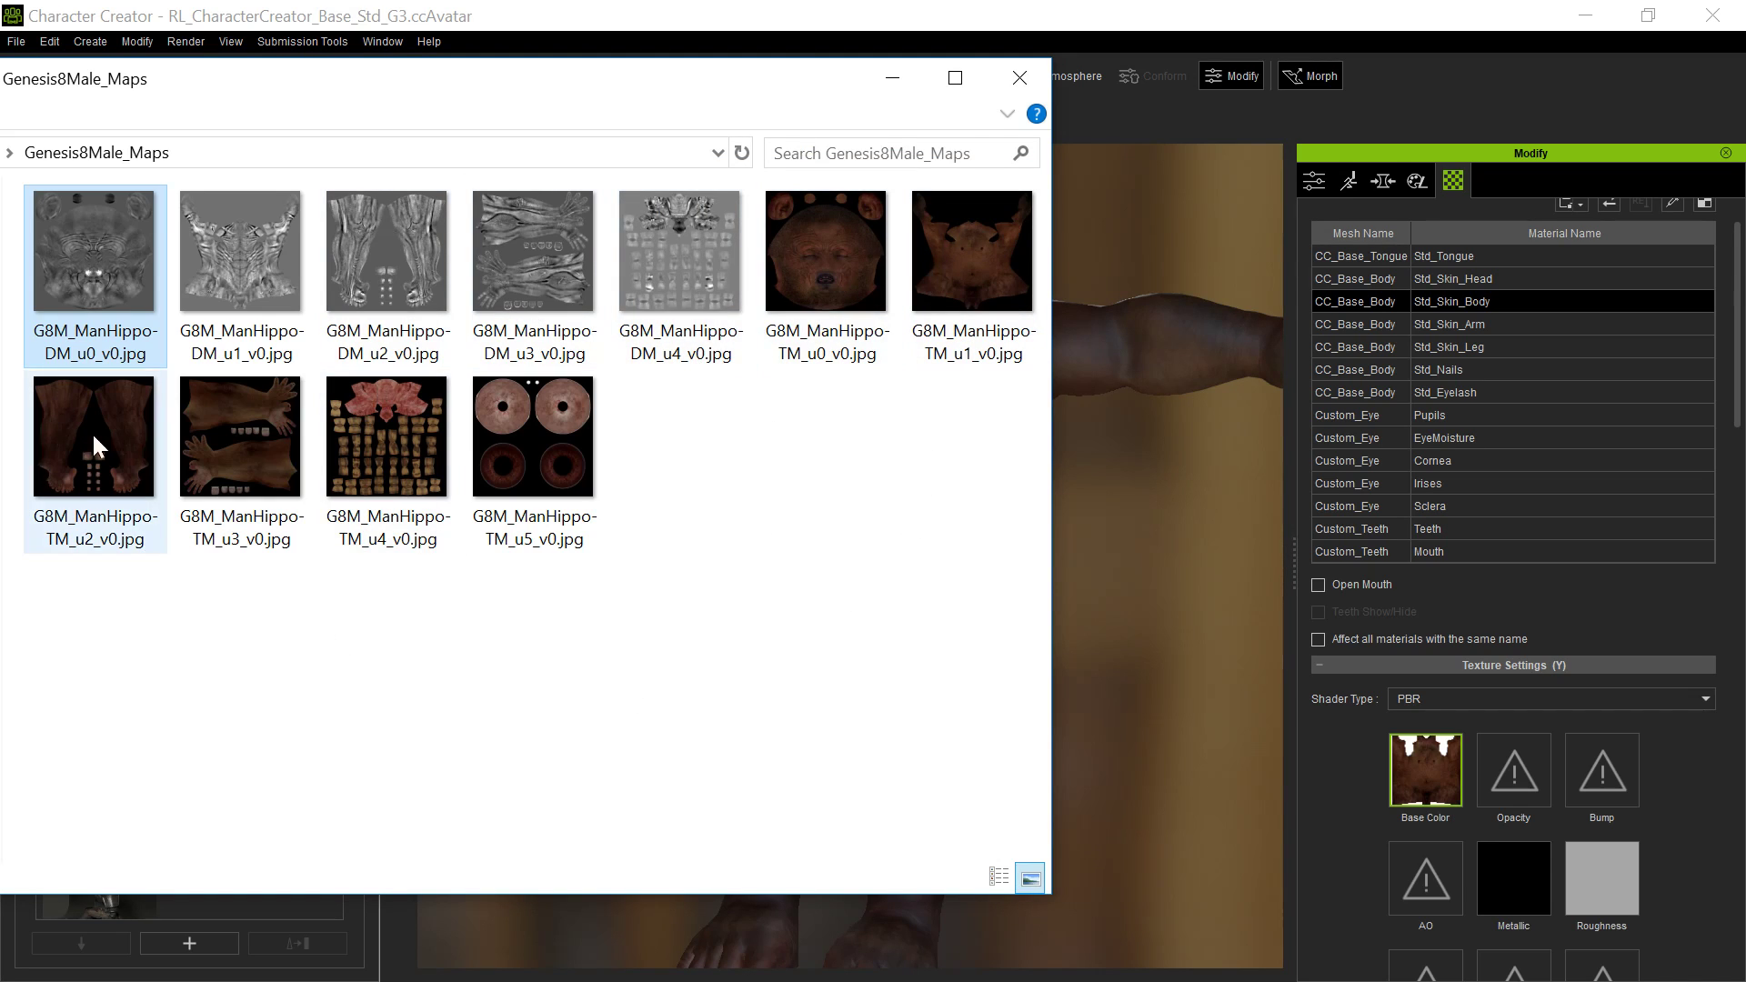
- Close the Genesis8Male_Maps folder window and return to Character Creator
{"action": "left_click_drag", "start_coordinate": [661, 100], "coordinate": [626, 179]}
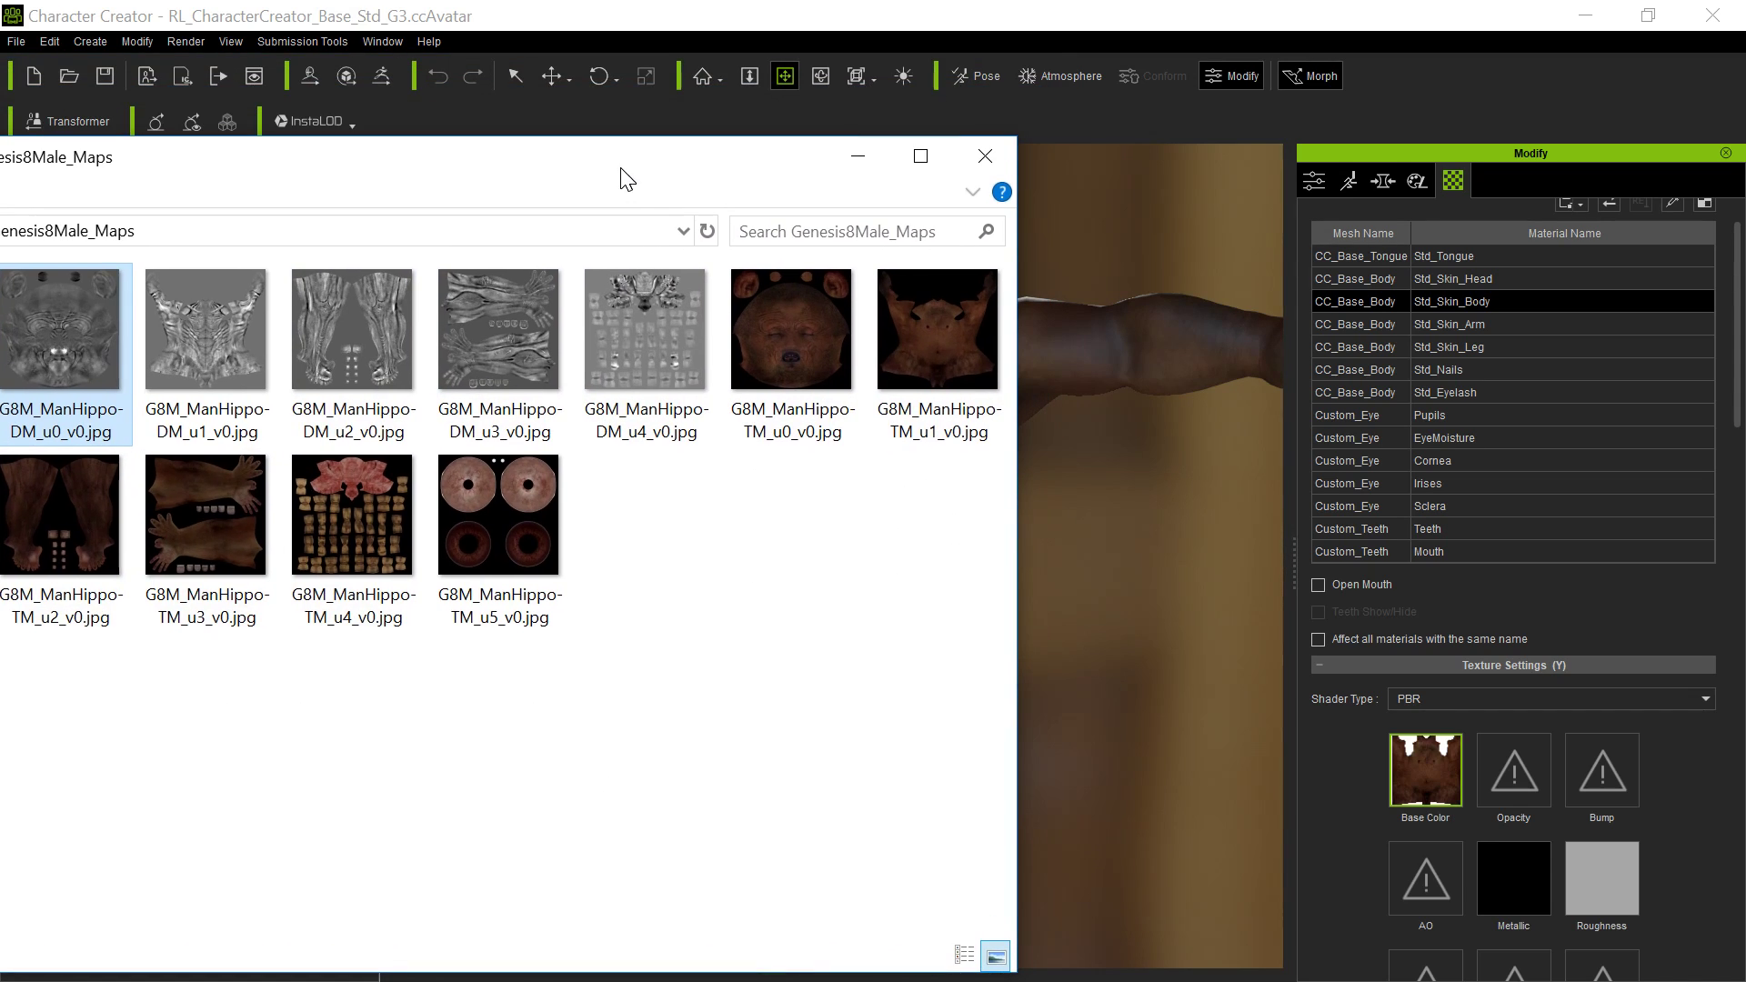
{"action": "left_click", "coordinate": [1057, 16]}
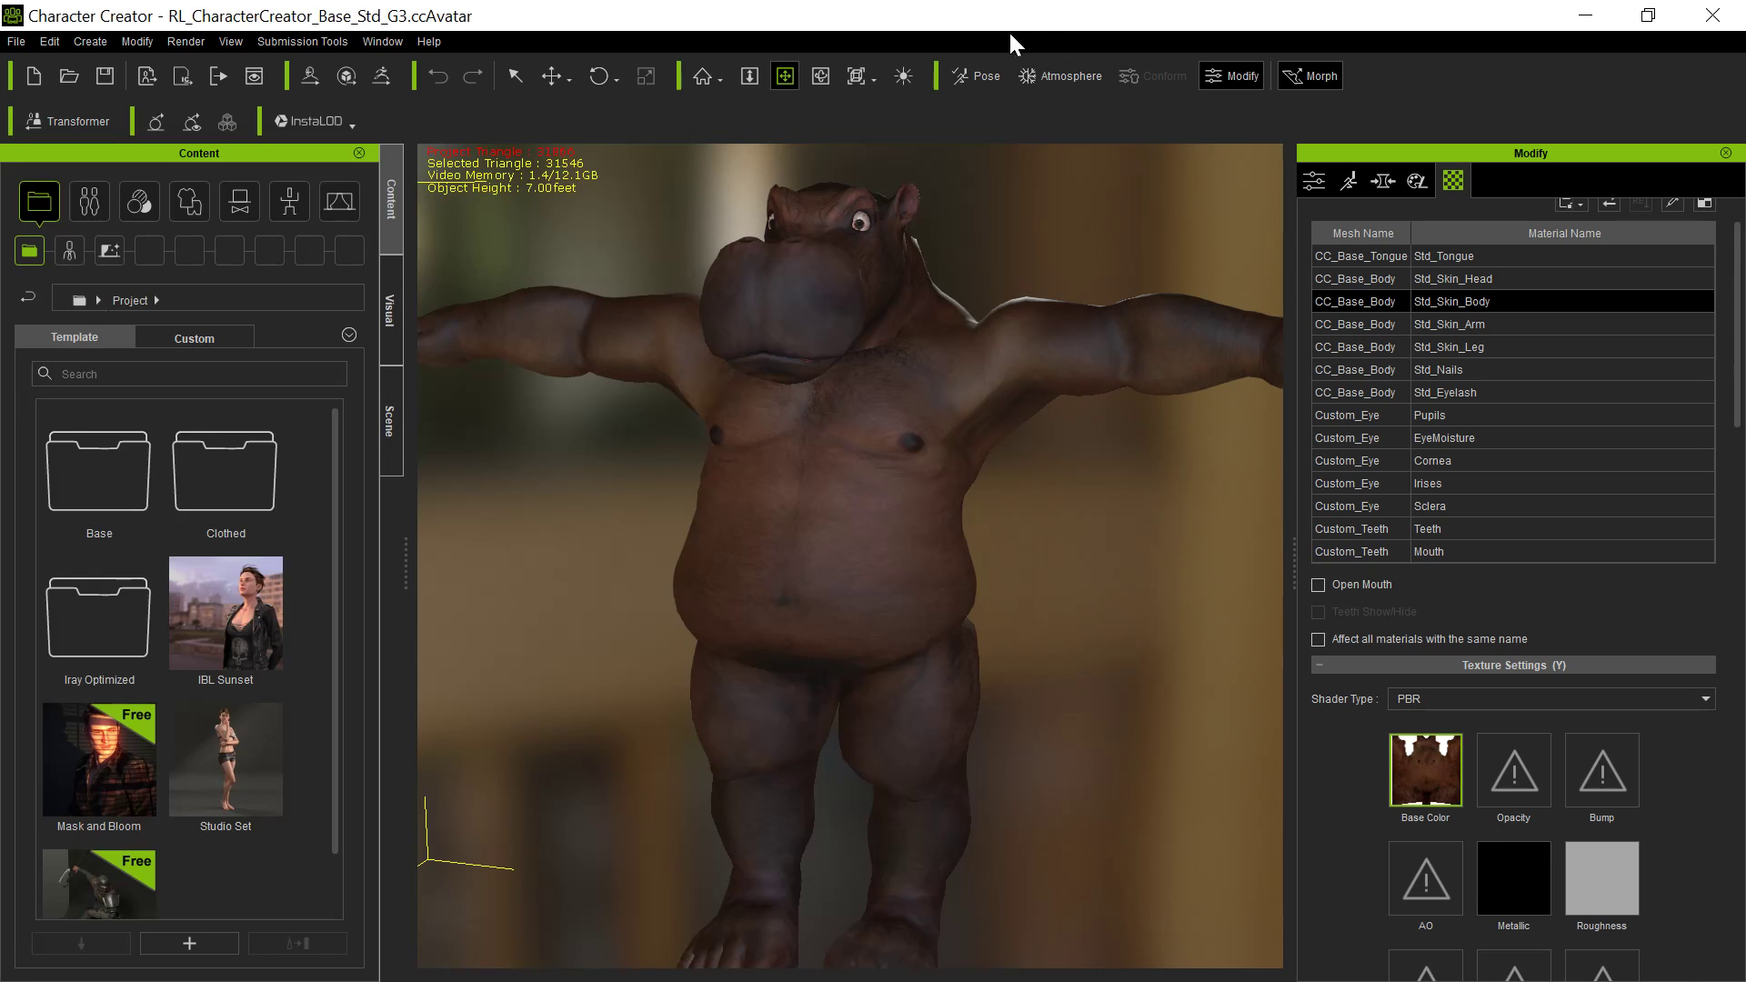
{"action": "key", "text": "alt+Tab"}
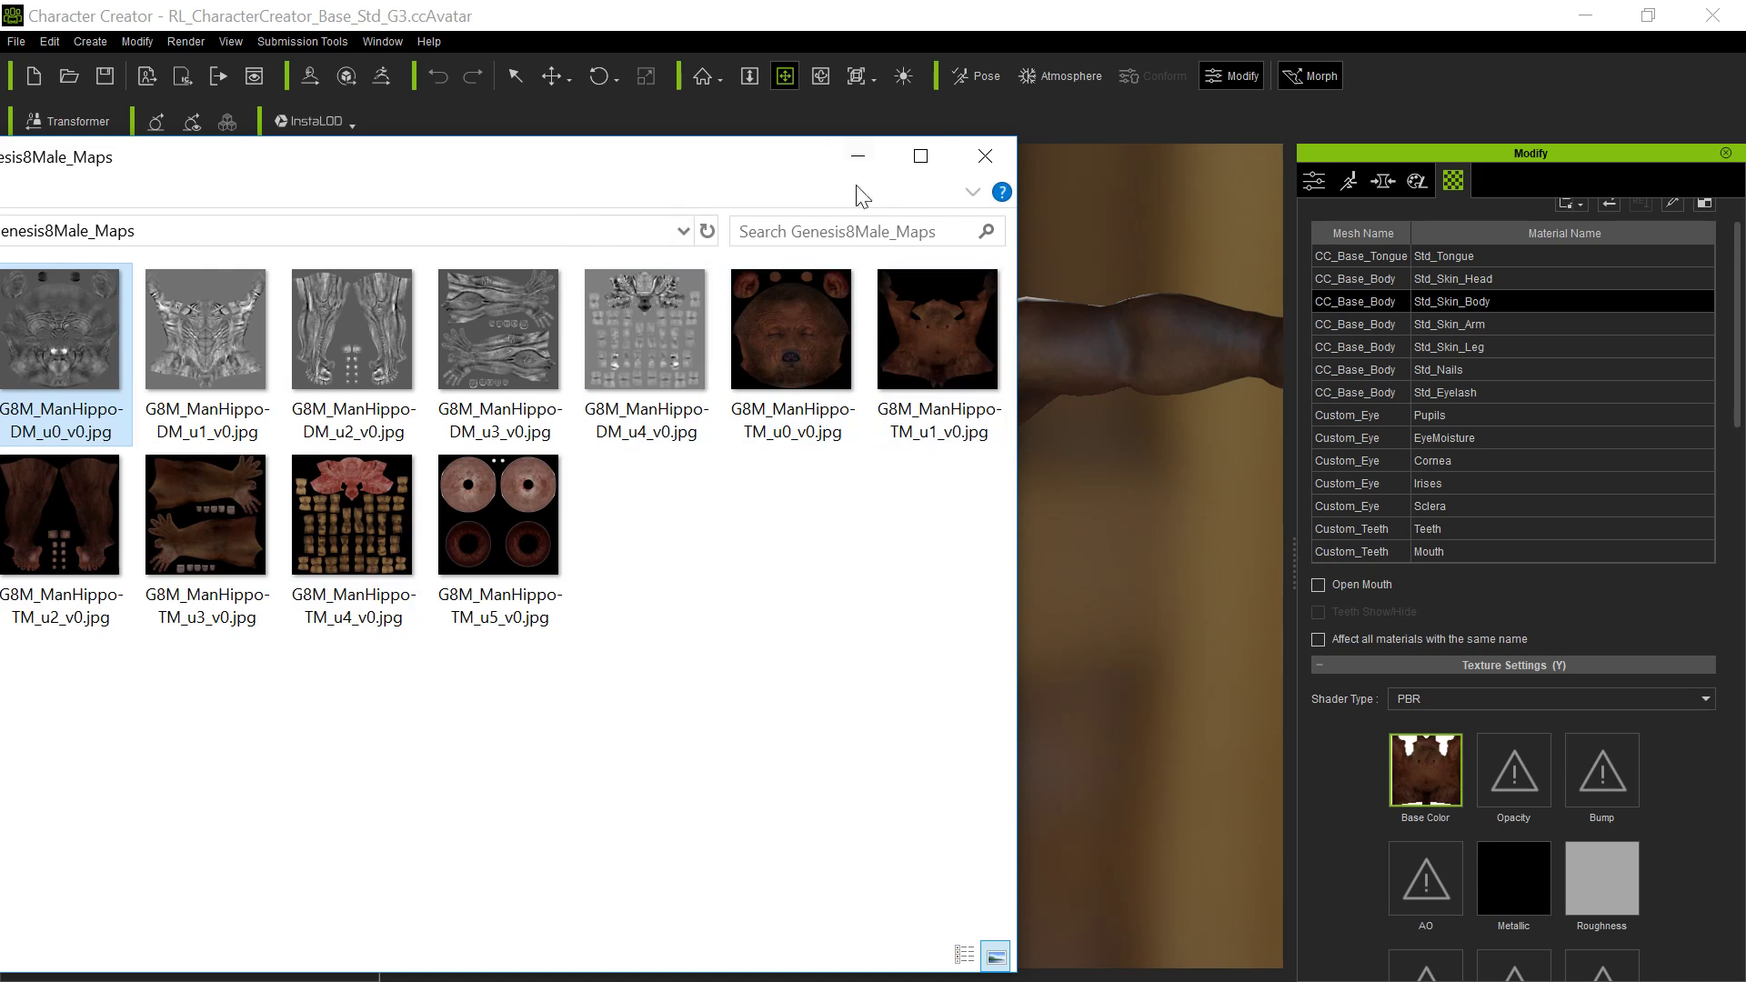
{"action": "left_click", "coordinate": [984, 156]}
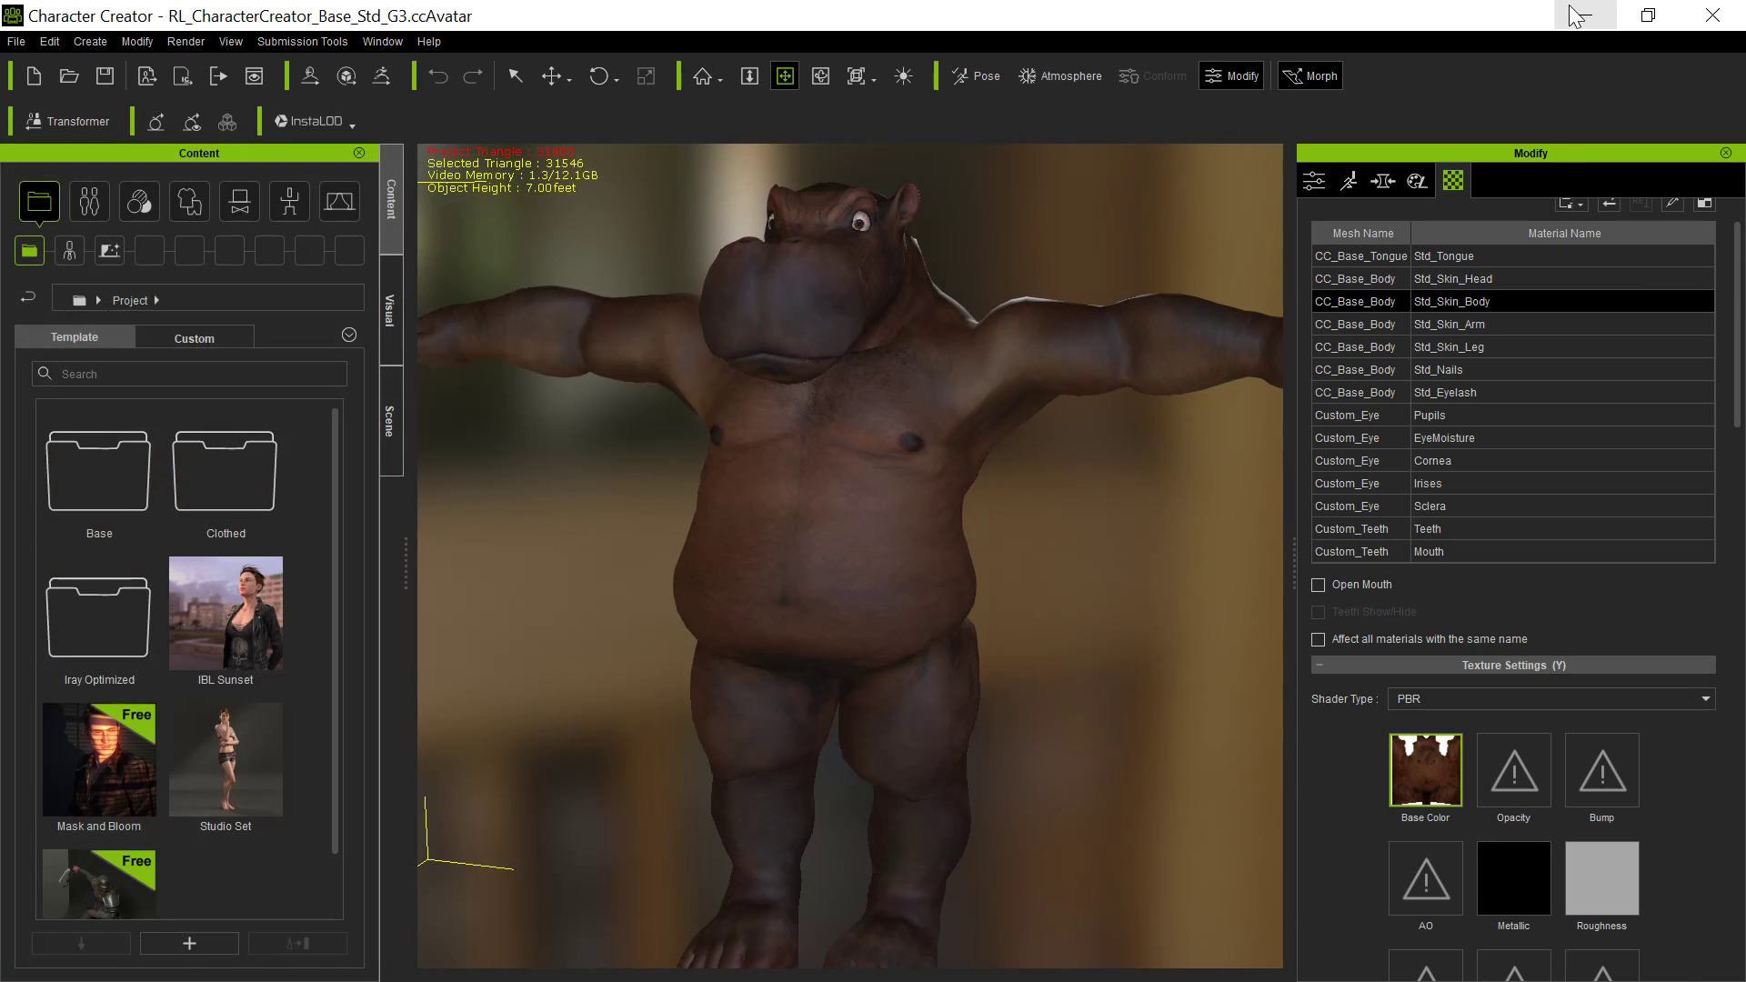
- Switch to iClone 3DXchange 7 and try to import ManHippo.fbx with animation import off
{"action": "left_click", "coordinate": [1581, 16]}
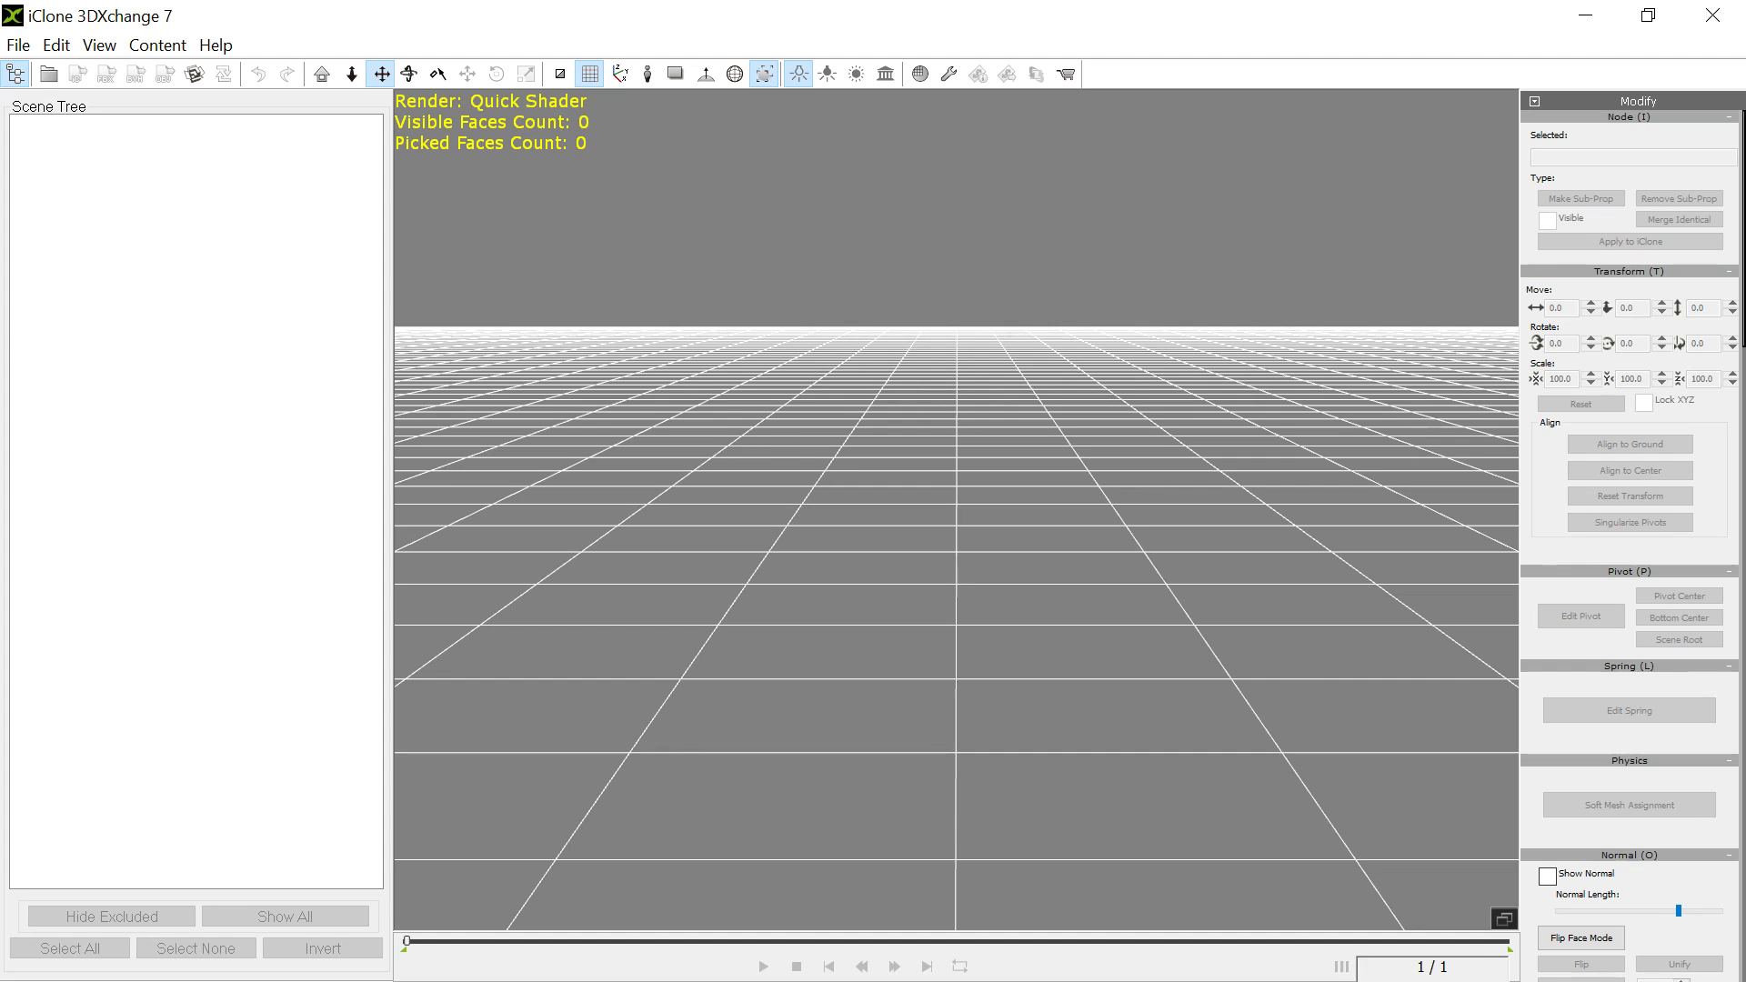
{"action": "left_click", "coordinate": [19, 45]}
{"action": "left_click", "coordinate": [64, 103]}
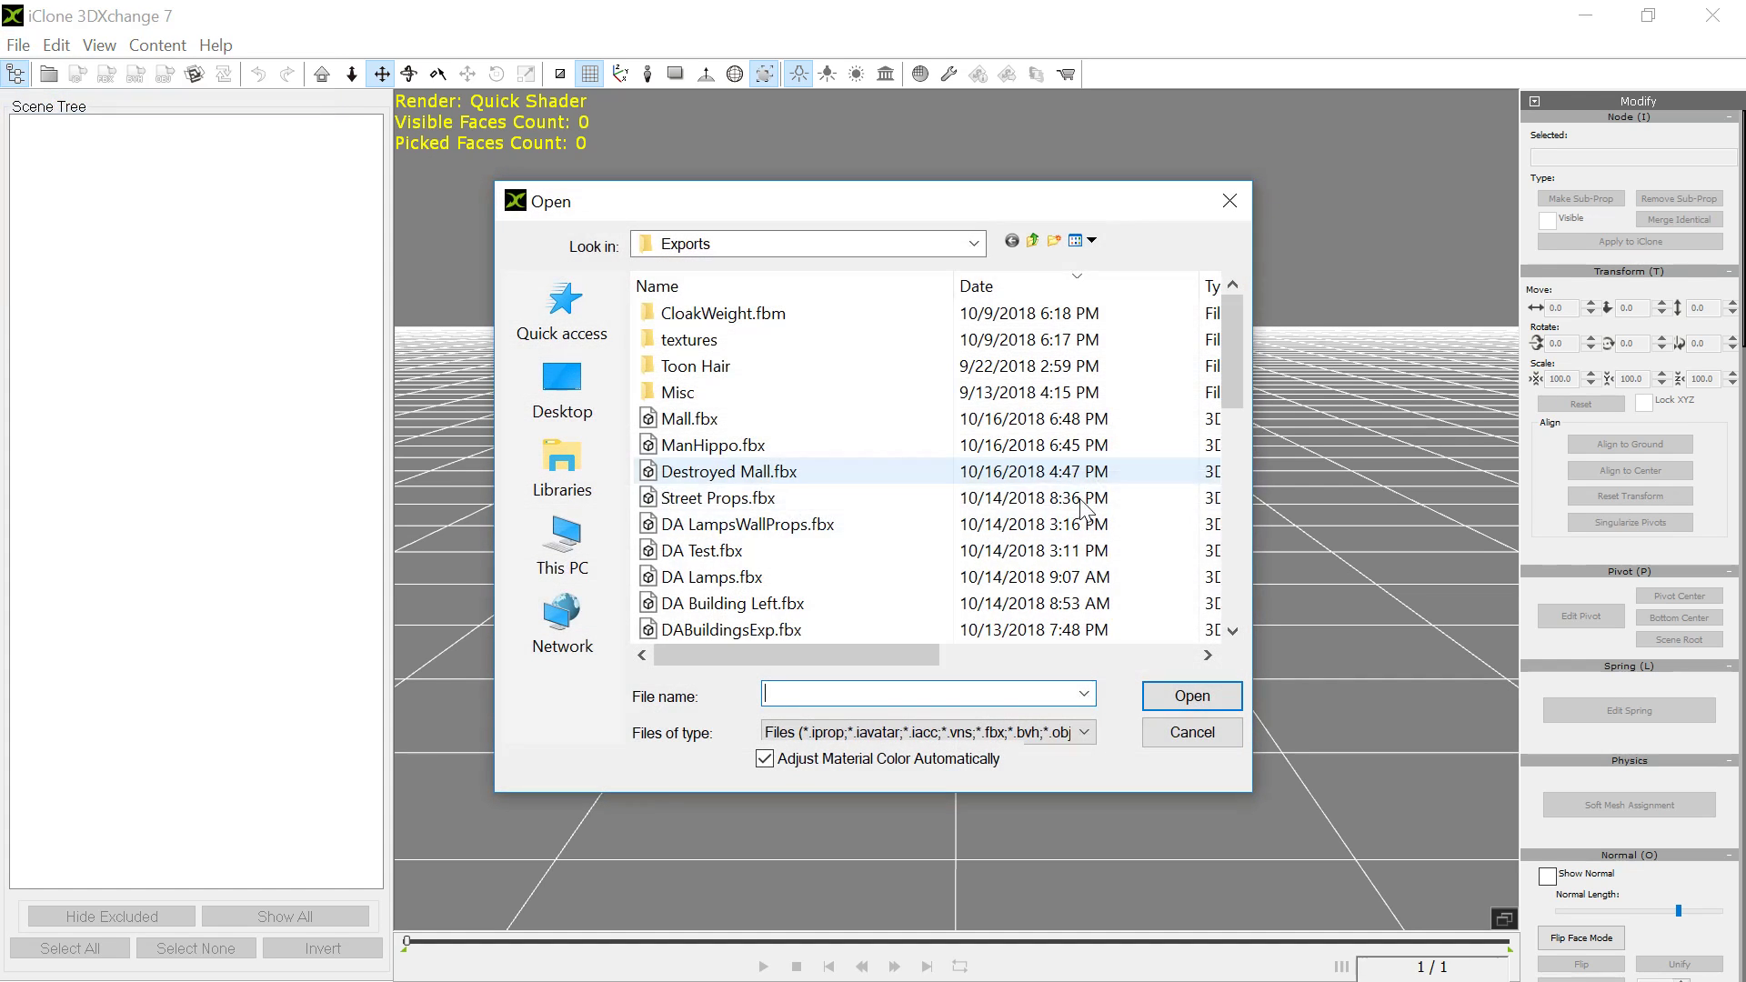
{"action": "left_click", "coordinate": [802, 463]}
{"action": "left_click", "coordinate": [1223, 700]}
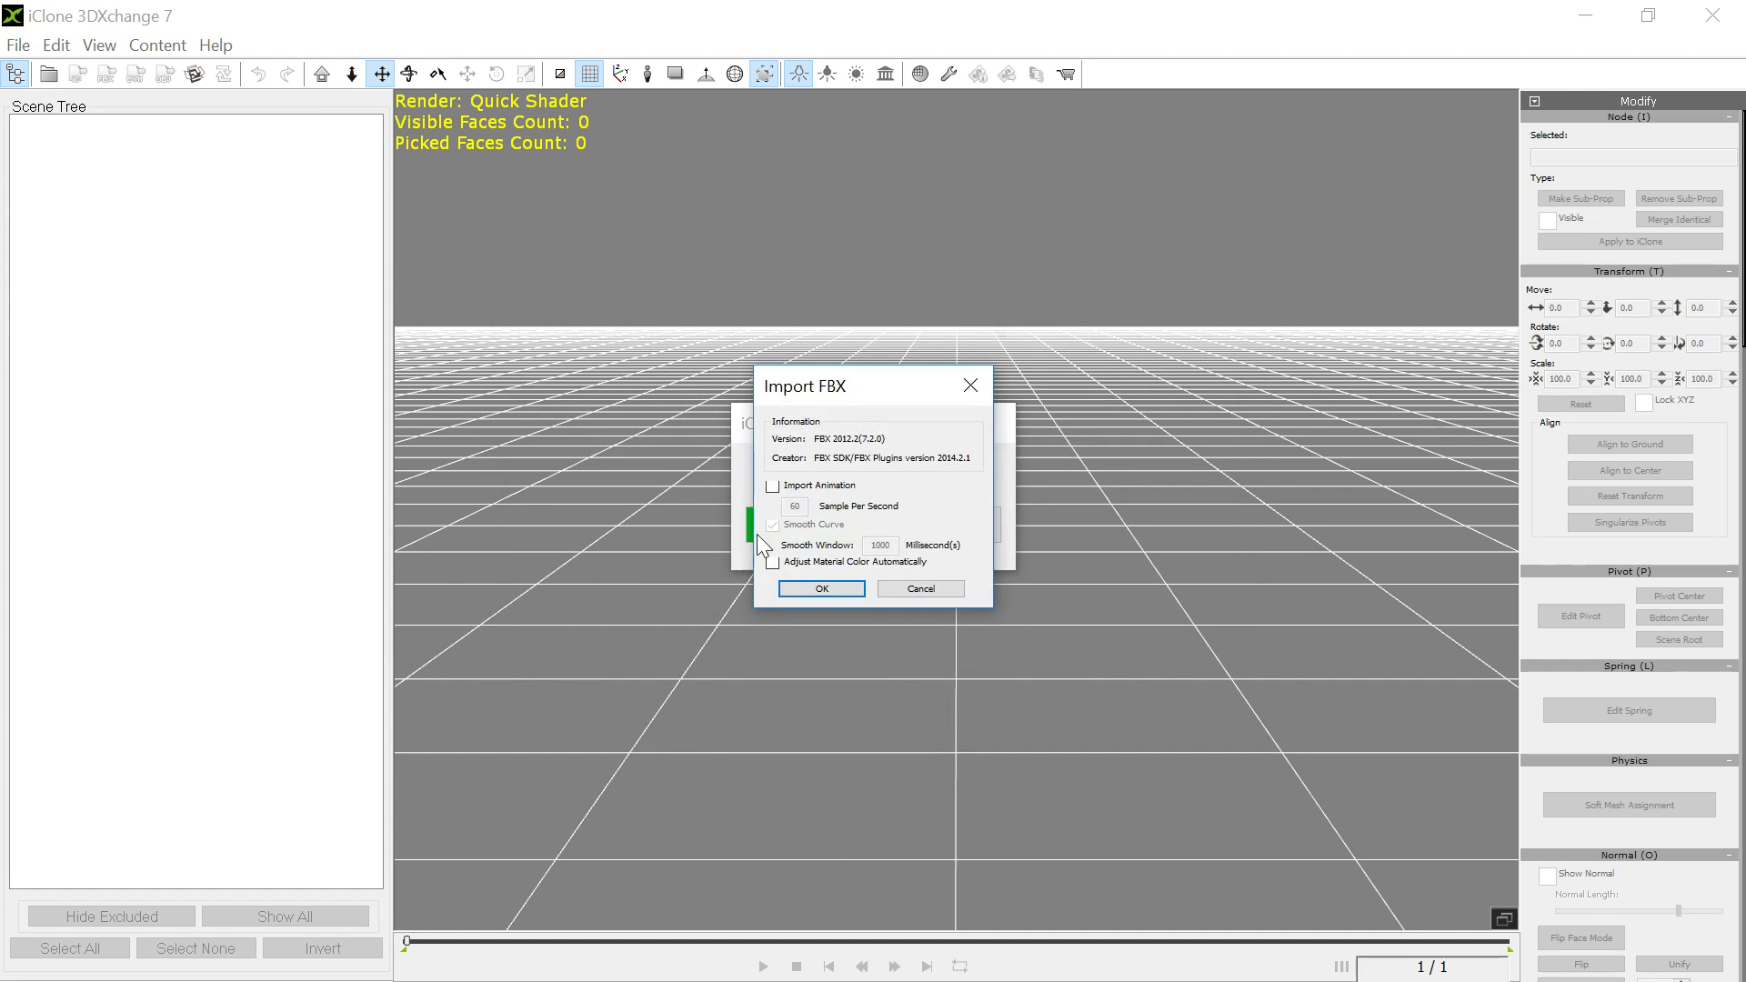
{"action": "left_click", "coordinate": [800, 587]}
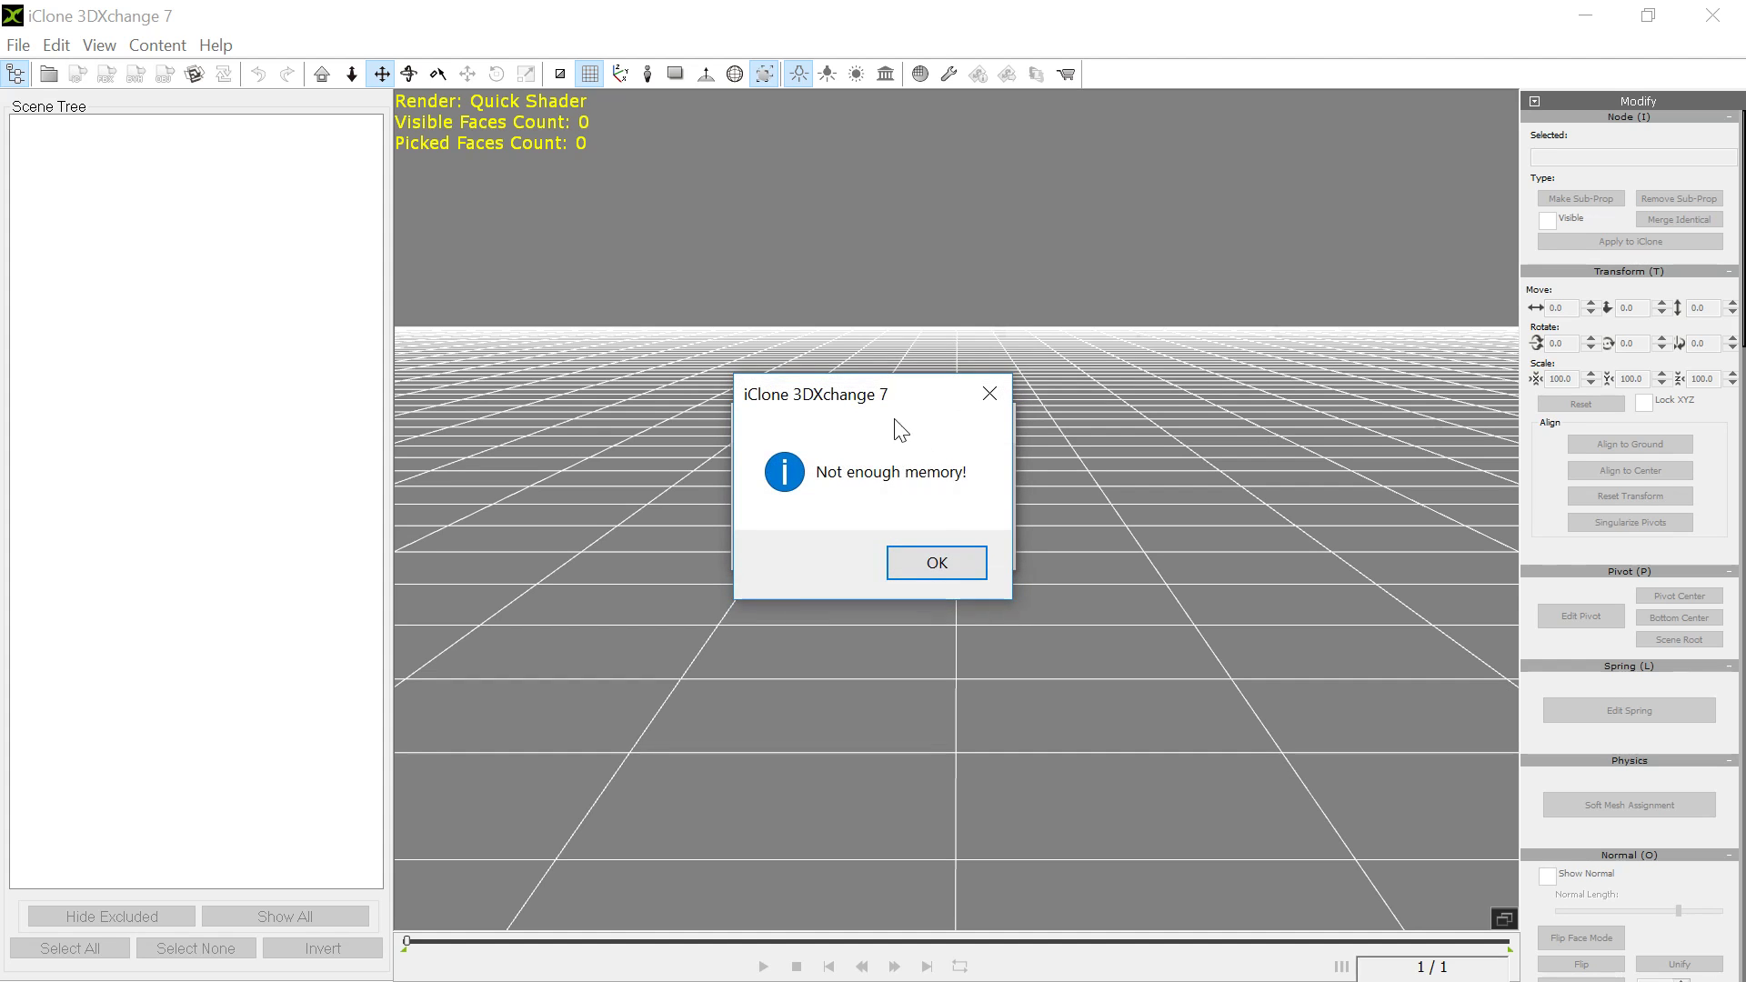
- Dismiss the memory message, switch to Blender in a maximized window and start a new empty scene
{"action": "left_click", "coordinate": [938, 563]}
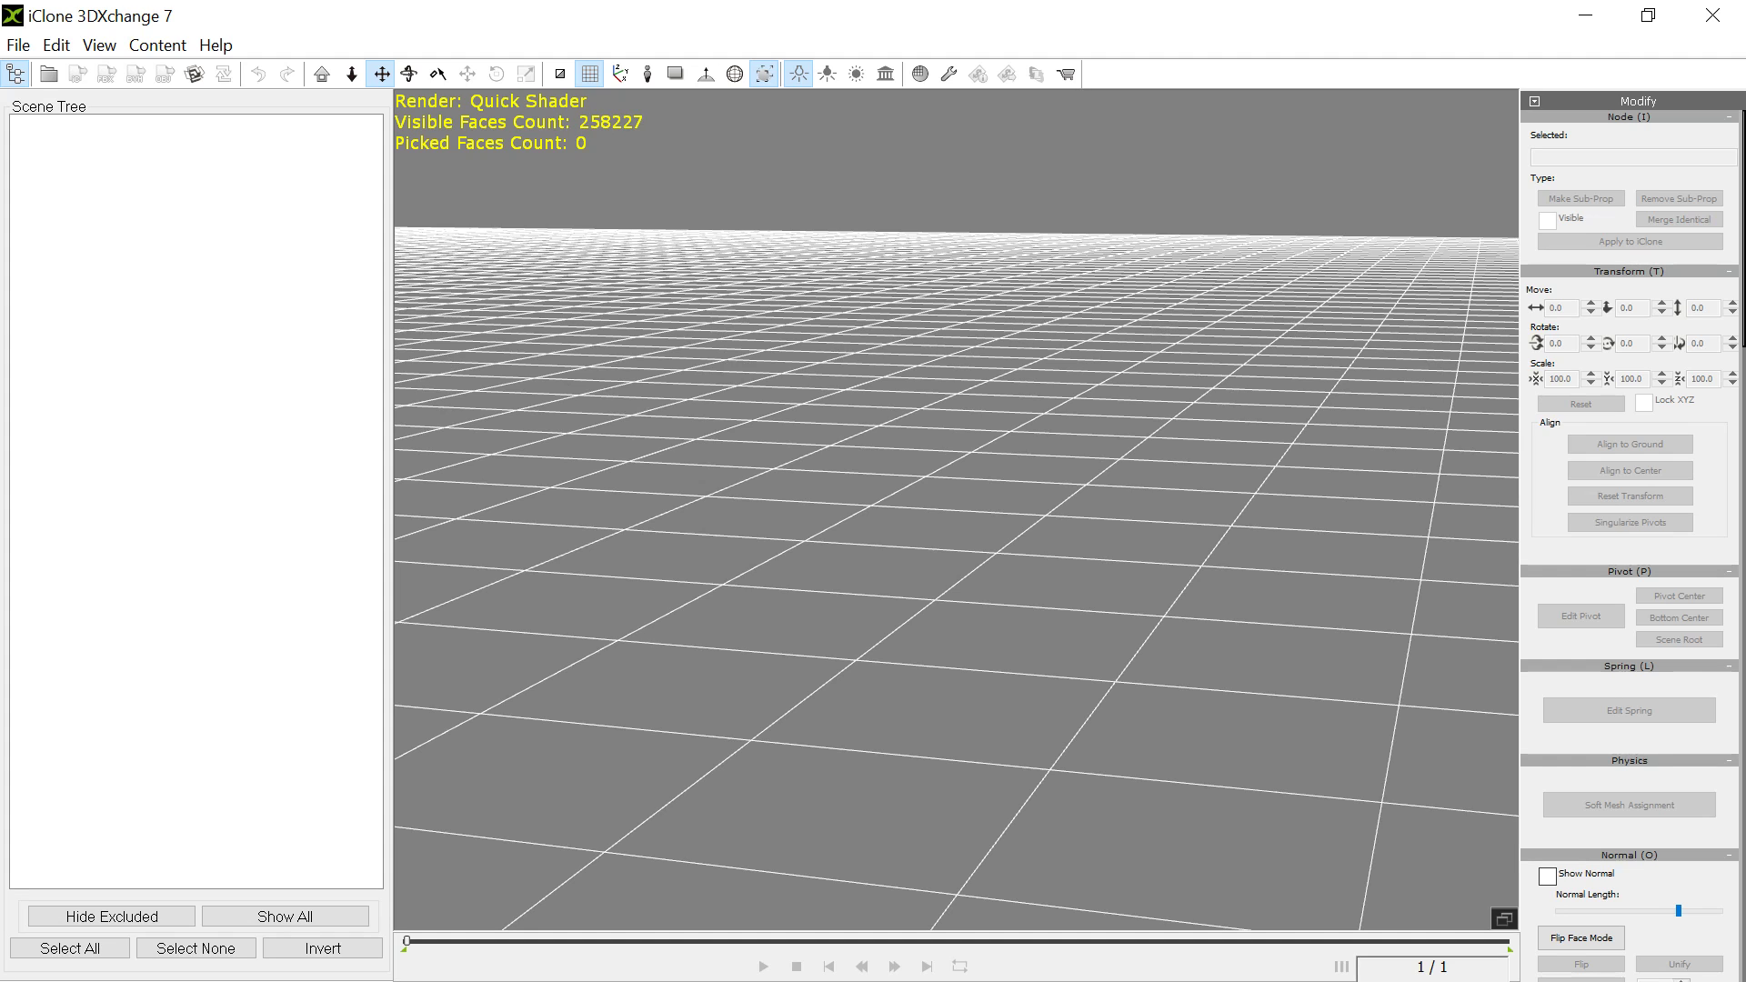
{"action": "key", "text": "alt+Tab"}
{"action": "left_click_drag", "start_coordinate": [913, 27], "coordinate": [899, 33]}
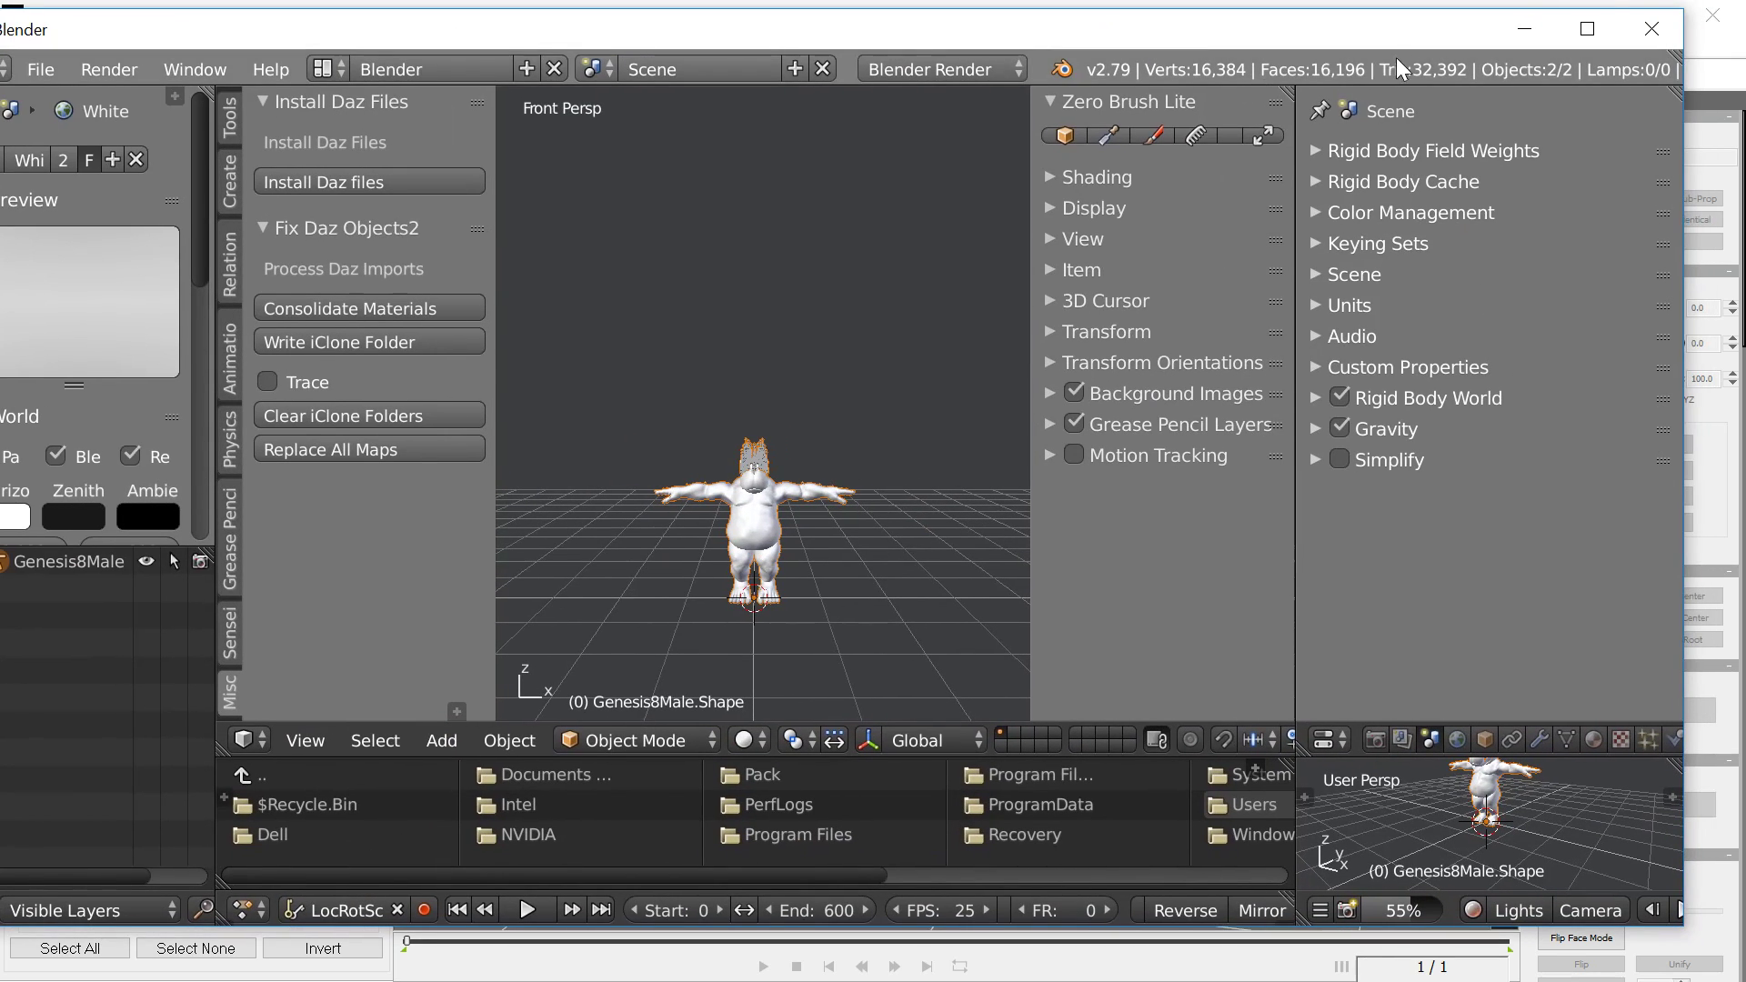
{"action": "left_click", "coordinate": [1587, 32]}
{"action": "left_click", "coordinate": [81, 53]}
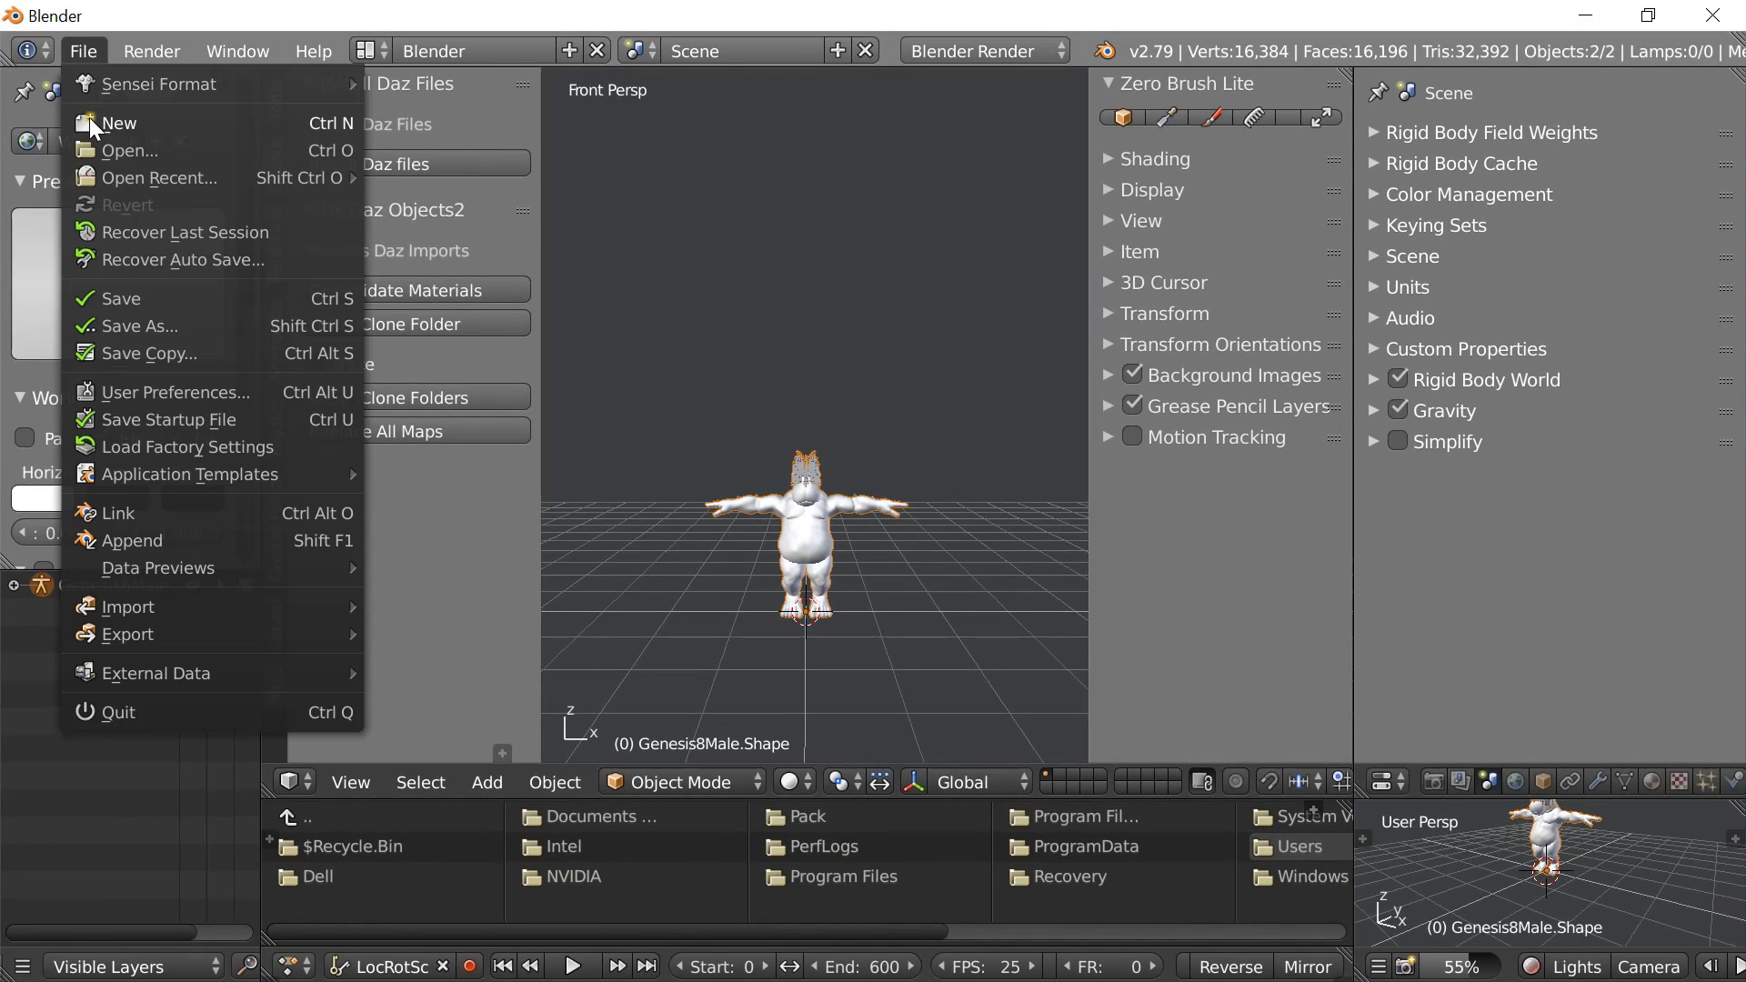
{"action": "left_click", "coordinate": [89, 117]}
{"action": "left_click", "coordinate": [91, 123]}
- Import Destroyed Mall.fbx from the Exports folder into the empty scene
{"action": "left_click", "coordinate": [80, 53]}
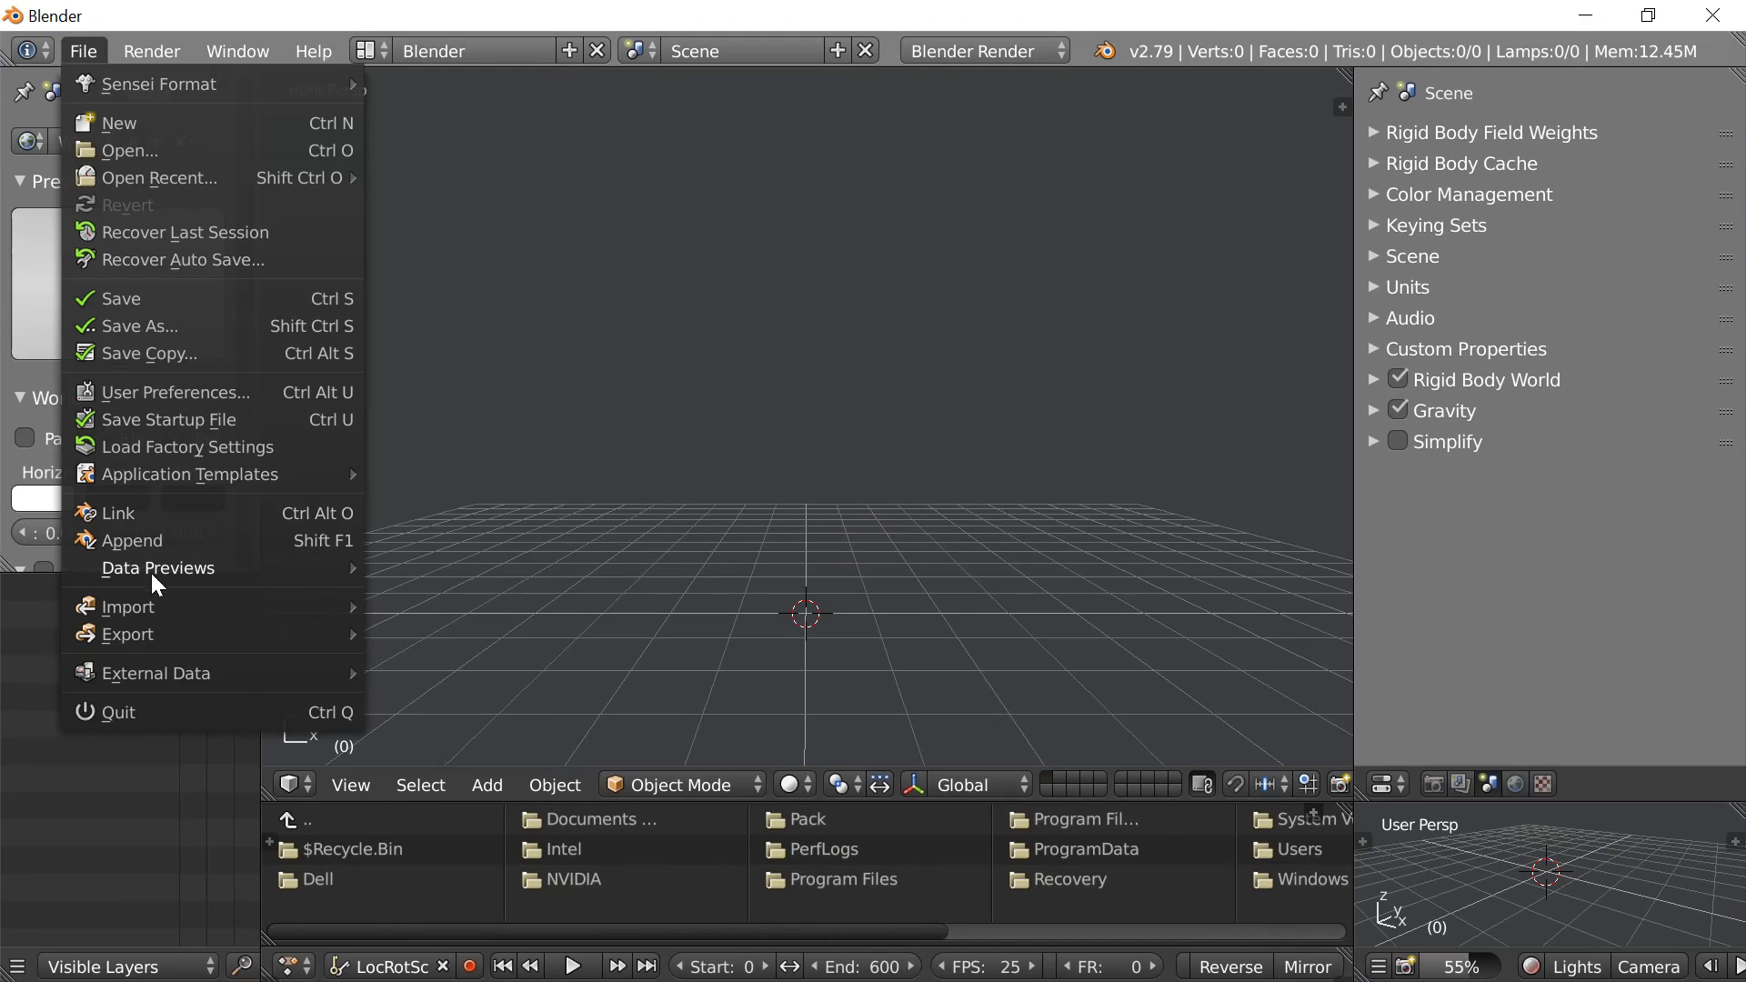
{"action": "mouse_move", "coordinate": [158, 610]}
{"action": "left_click", "coordinate": [494, 686]}
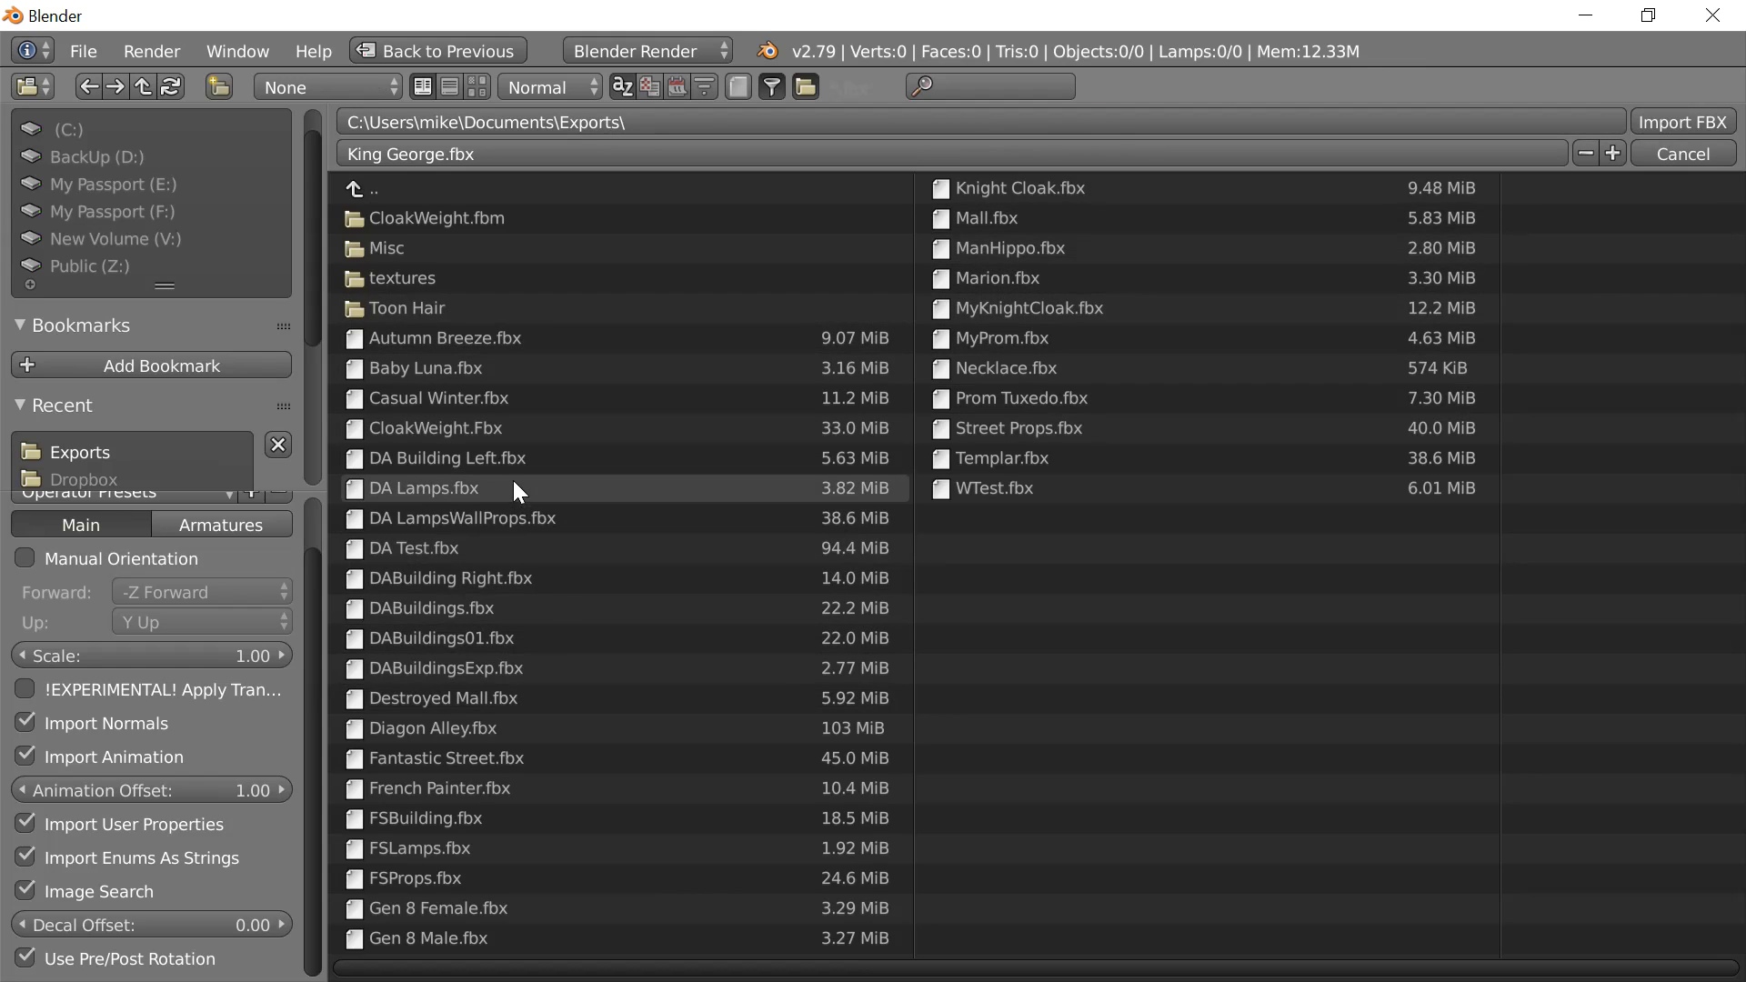
{"action": "left_click", "coordinate": [520, 694]}
{"action": "left_click", "coordinate": [160, 962]}
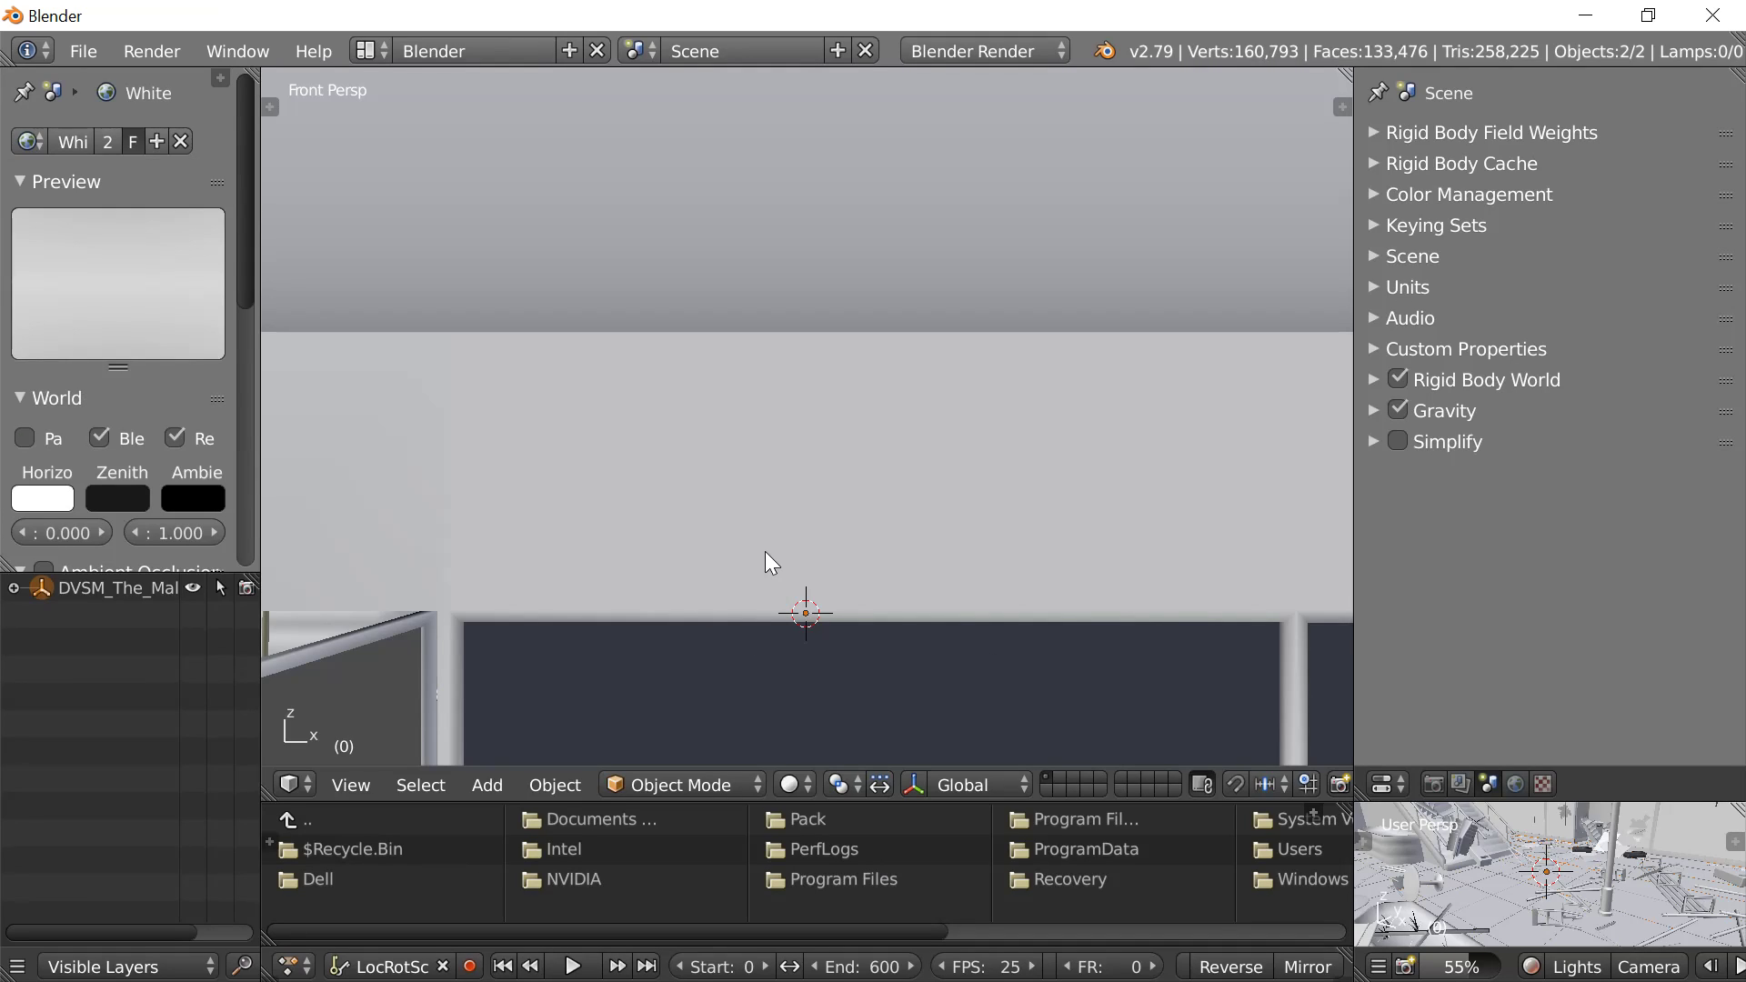
- Select DVSM_The_Mall and run Write iClone Folder from the Daz add-on in the tool shelf
{"action": "key", "text": "t"}
{"action": "key", "text": "n"}
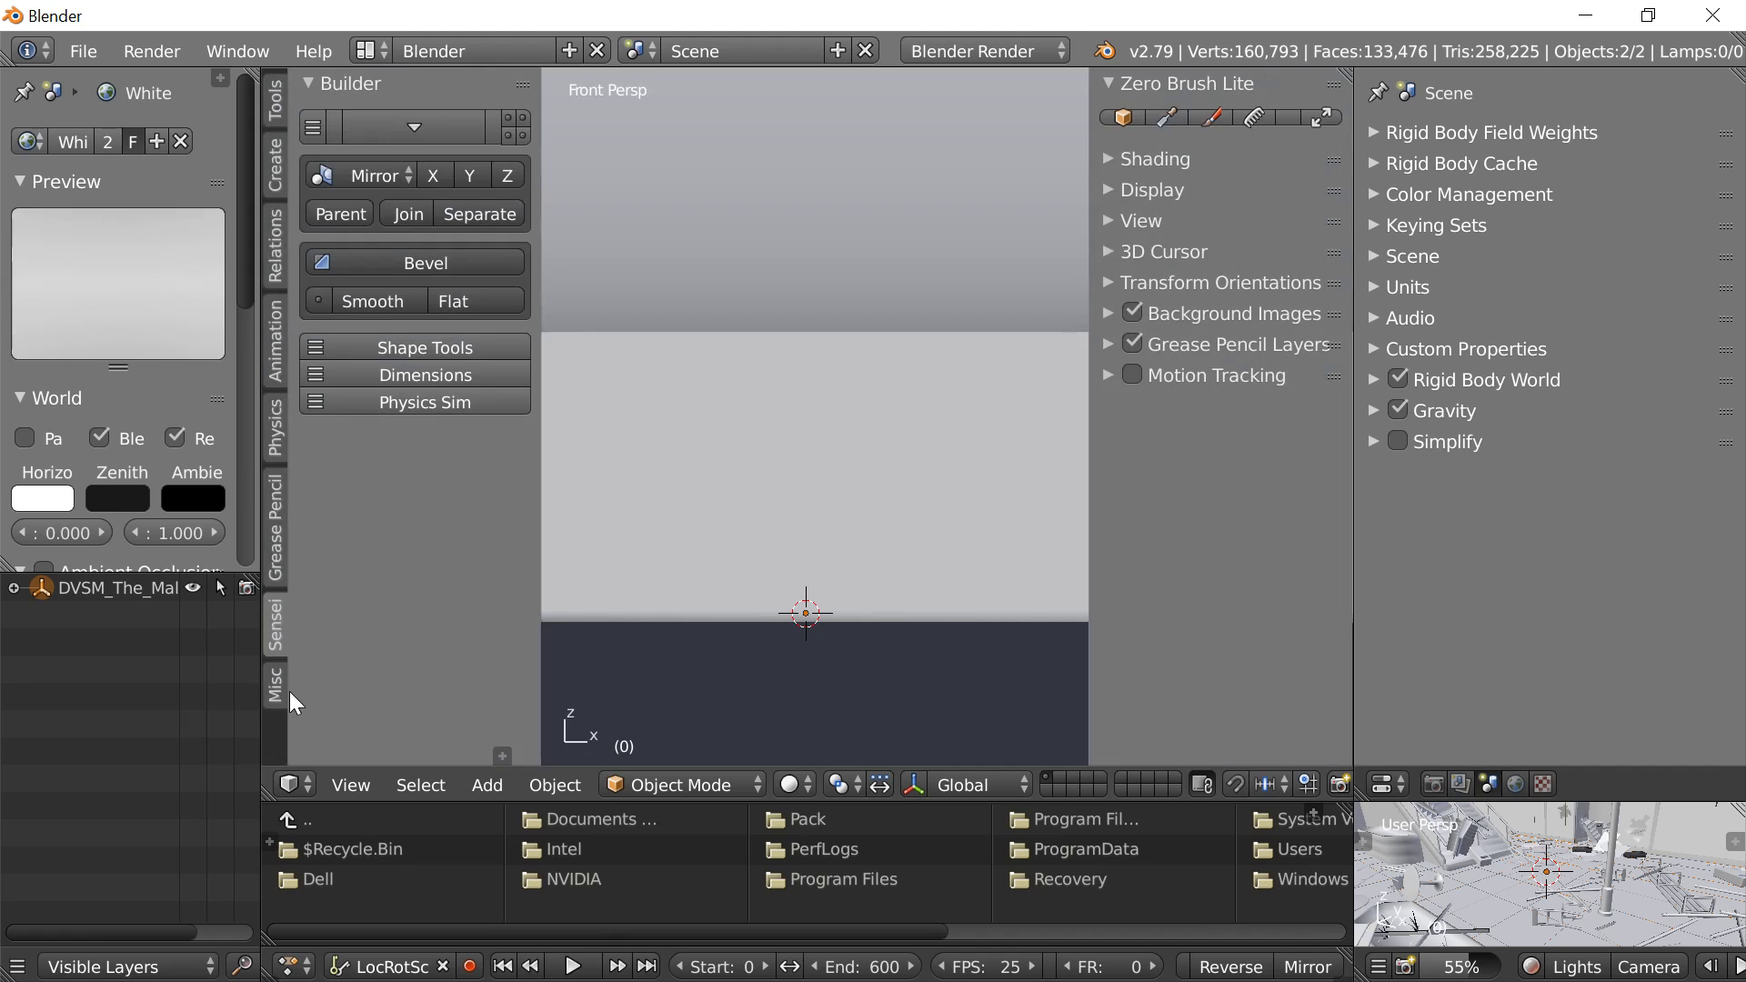
{"action": "left_click", "coordinate": [277, 689]}
{"action": "left_click", "coordinate": [118, 587]}
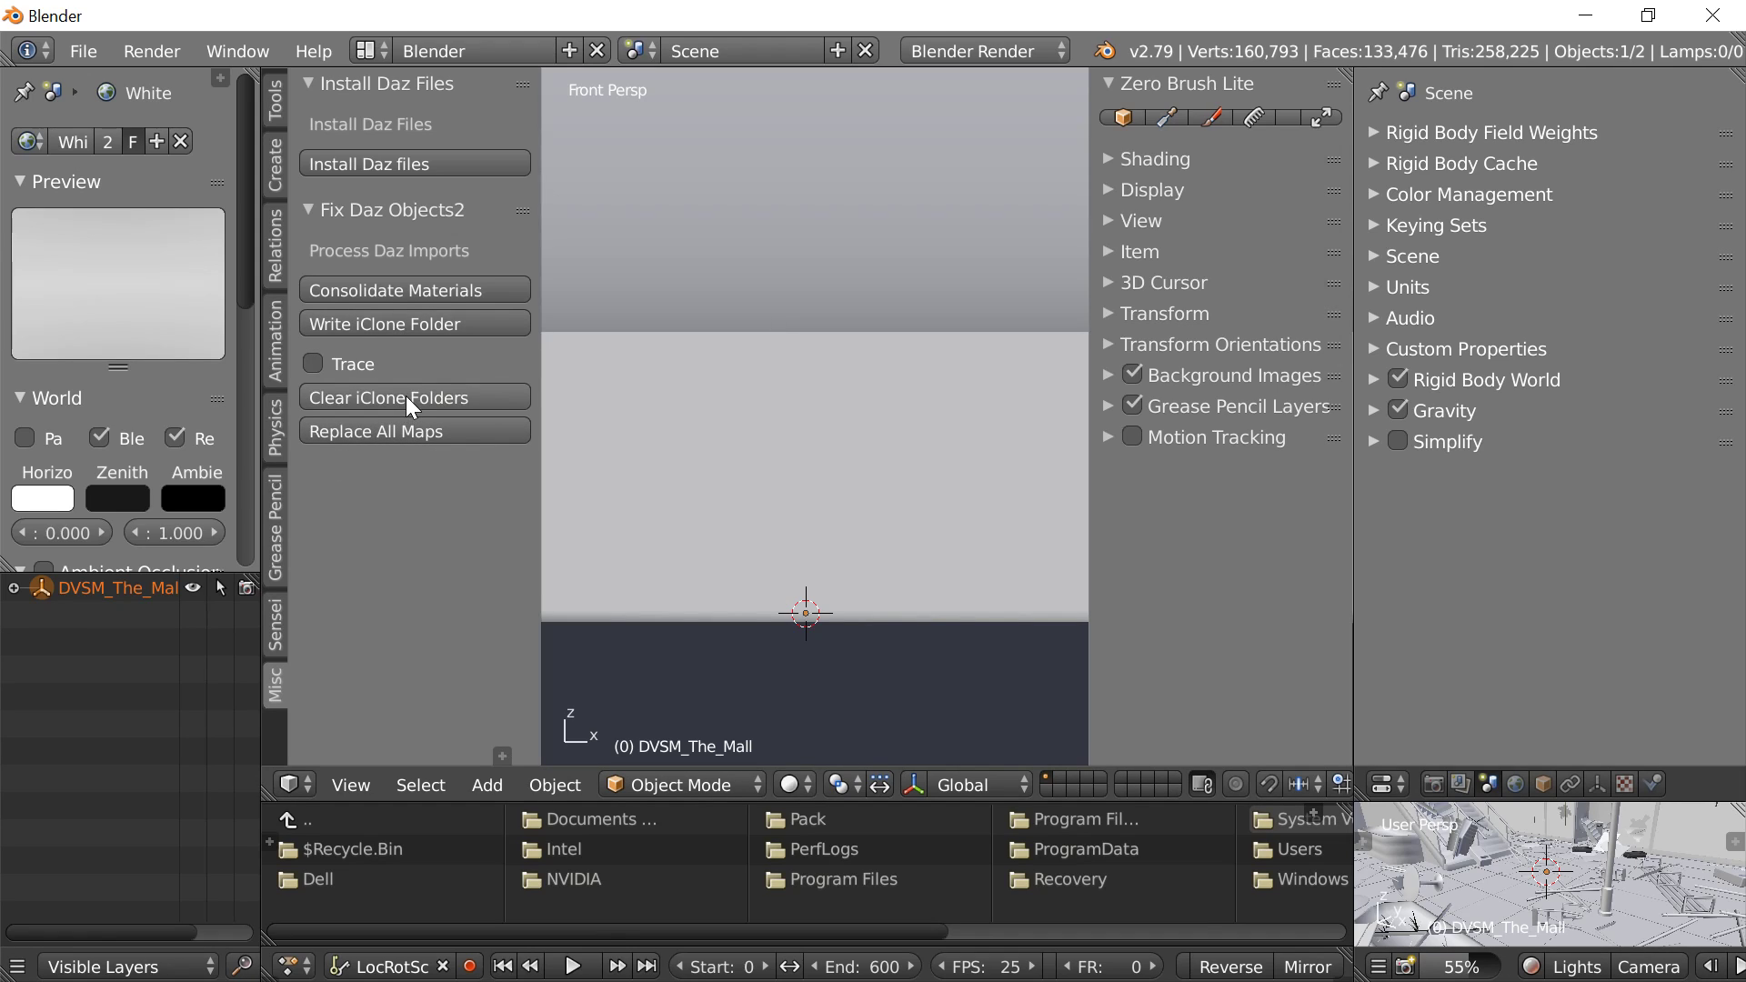
{"action": "left_click", "coordinate": [422, 330]}
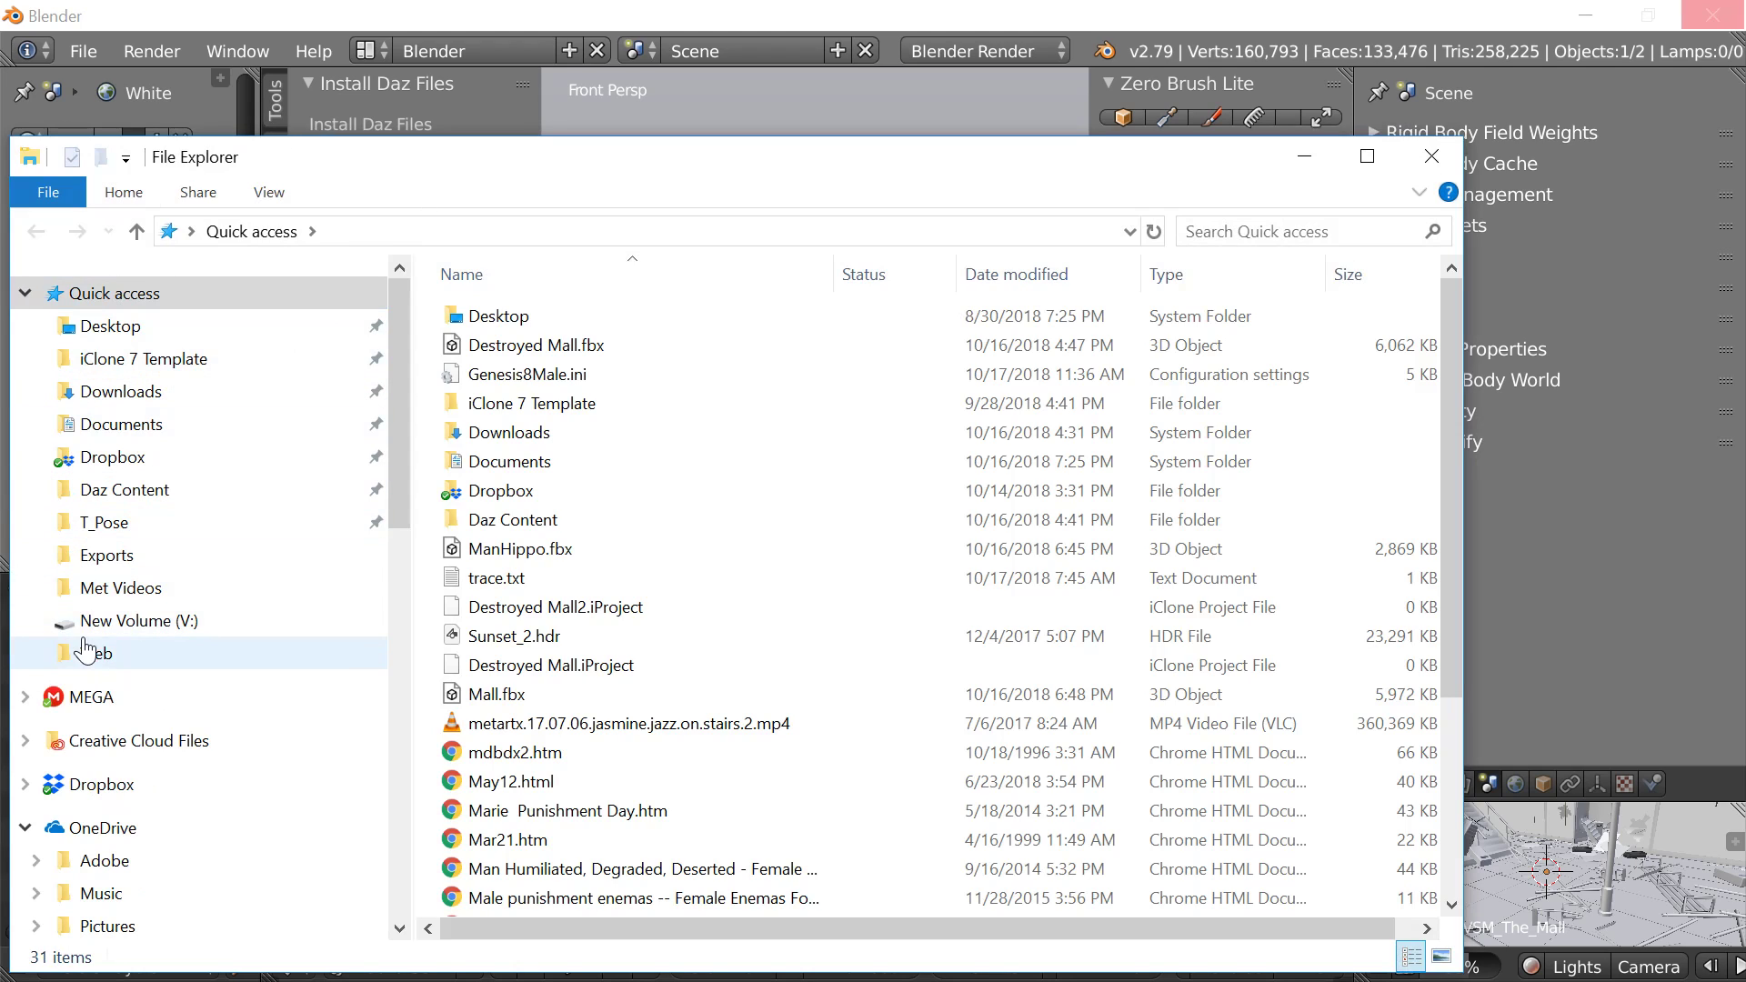
- Open the New Volume (V:) drive in File Explorer to check the generated map folders
{"action": "left_click", "coordinate": [128, 622]}
{"action": "left_click_drag", "start_coordinate": [554, 175], "coordinate": [289, 98]}
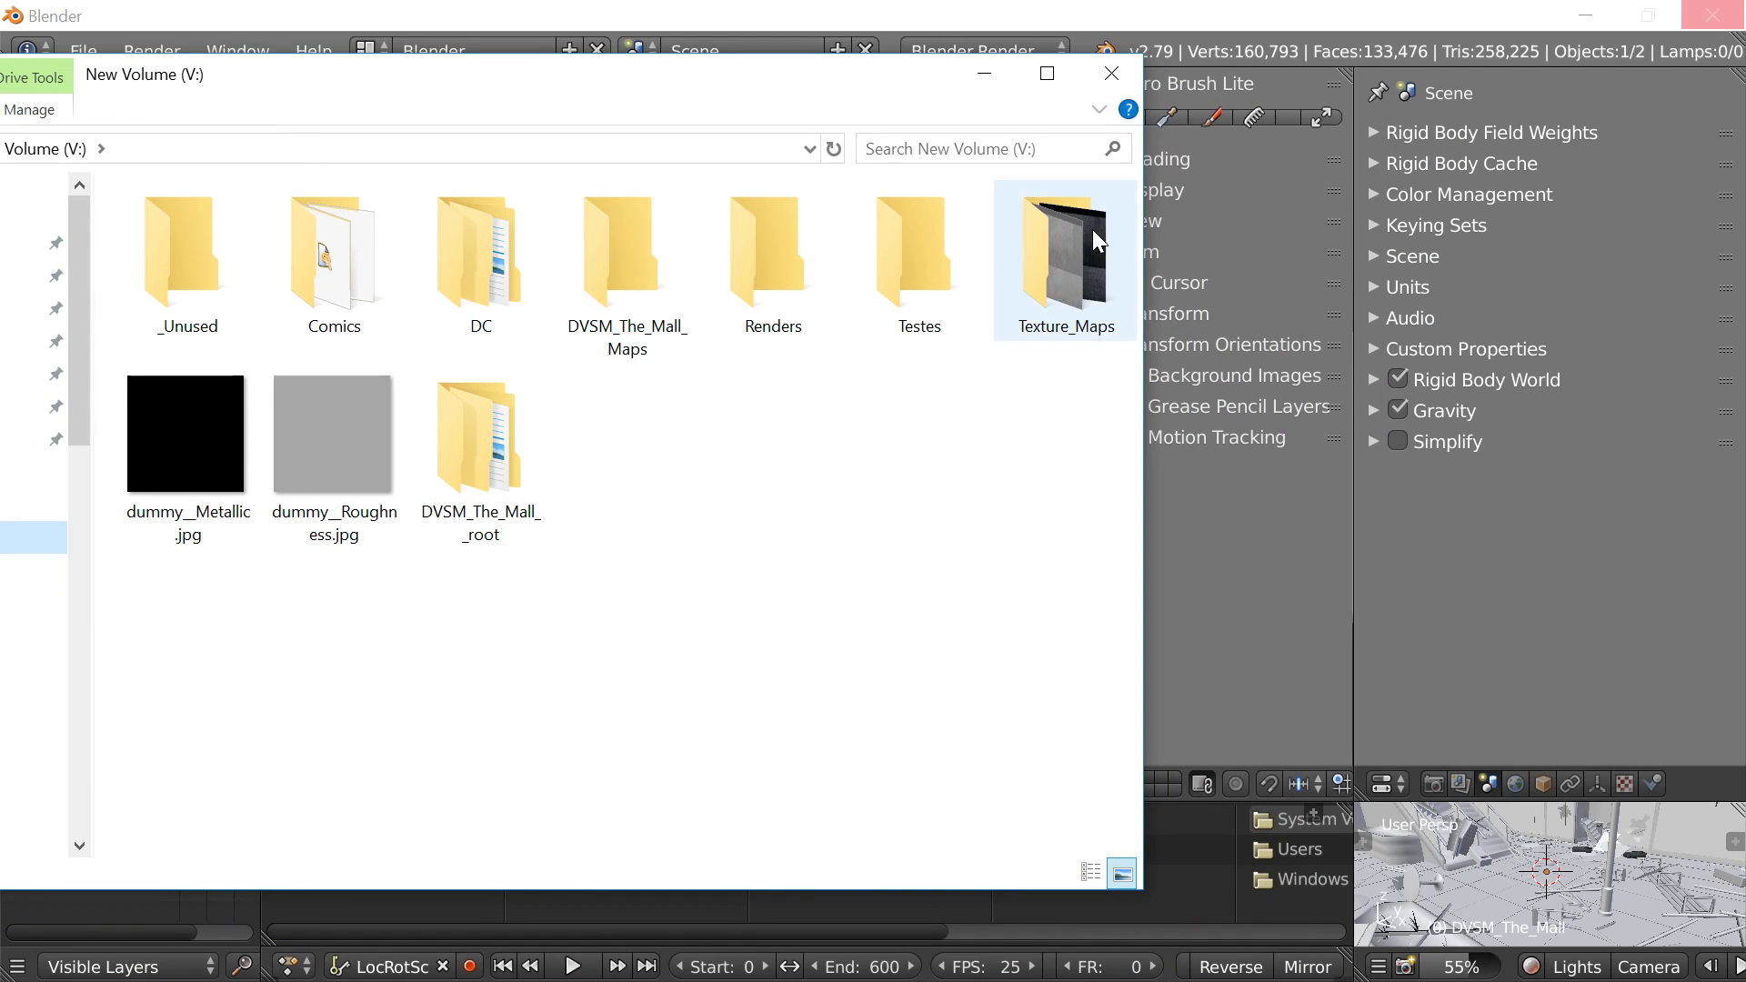
{"action": "left_click_drag", "start_coordinate": [791, 74], "coordinate": [604, 391]}
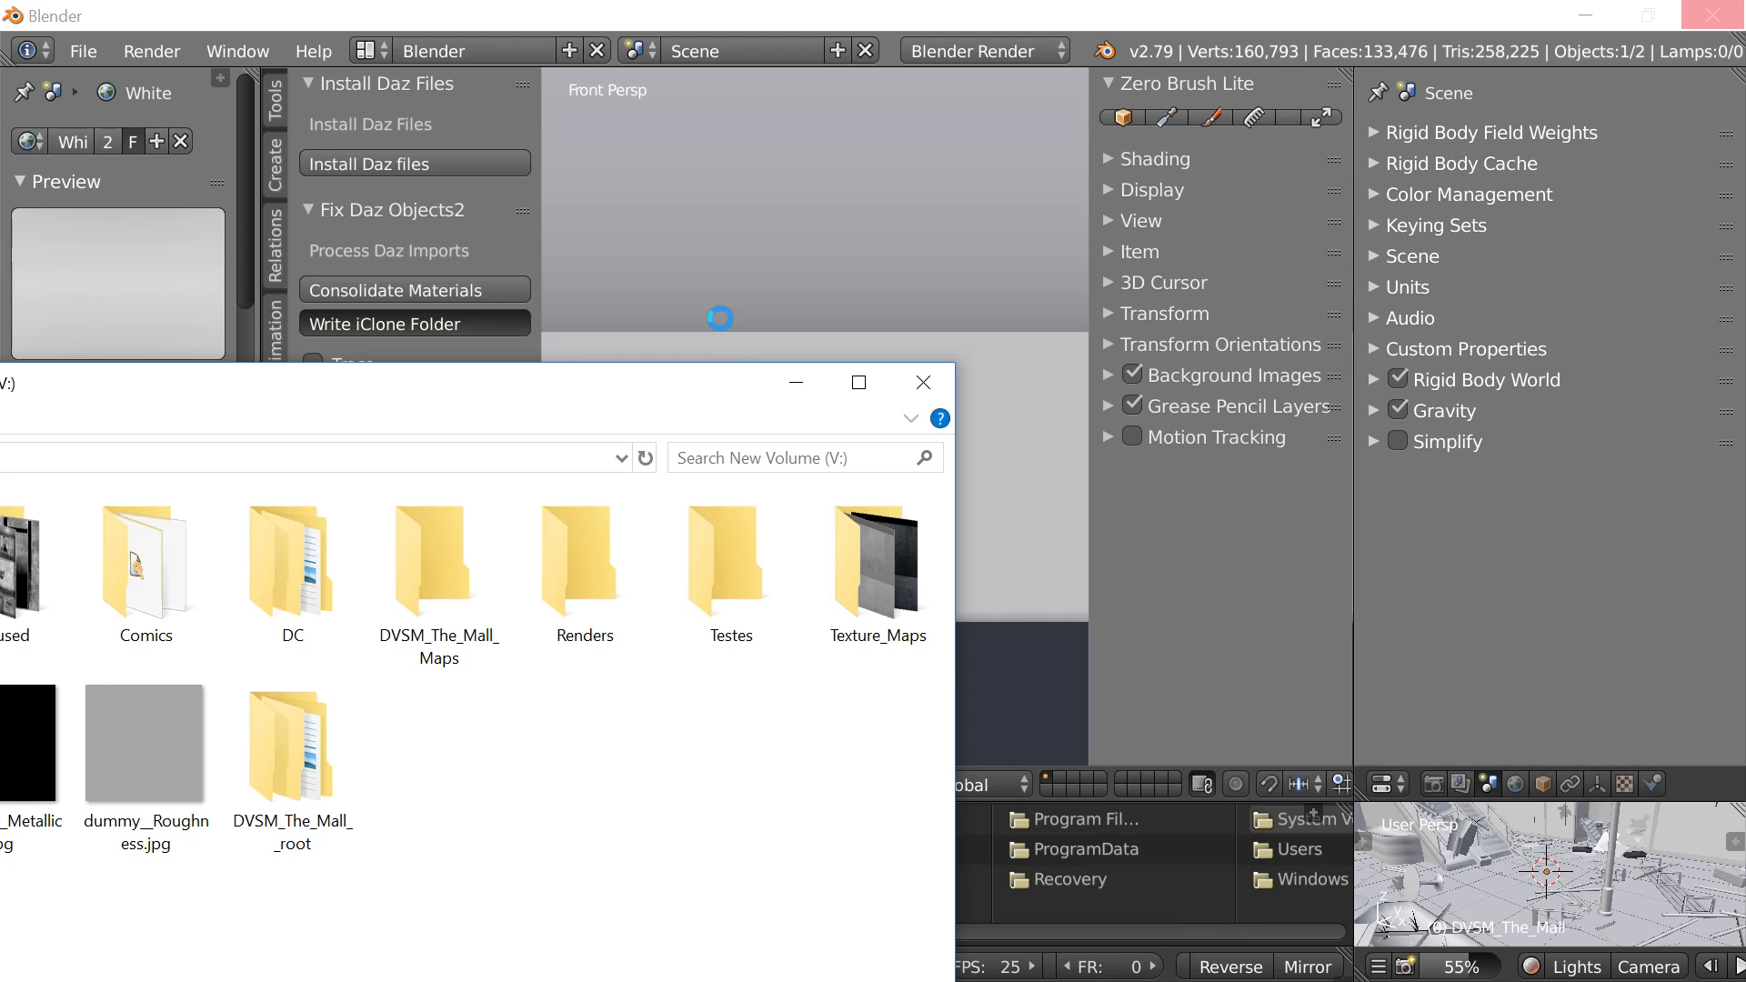
{"action": "left_click_drag", "start_coordinate": [600, 412], "coordinate": [705, 110]}
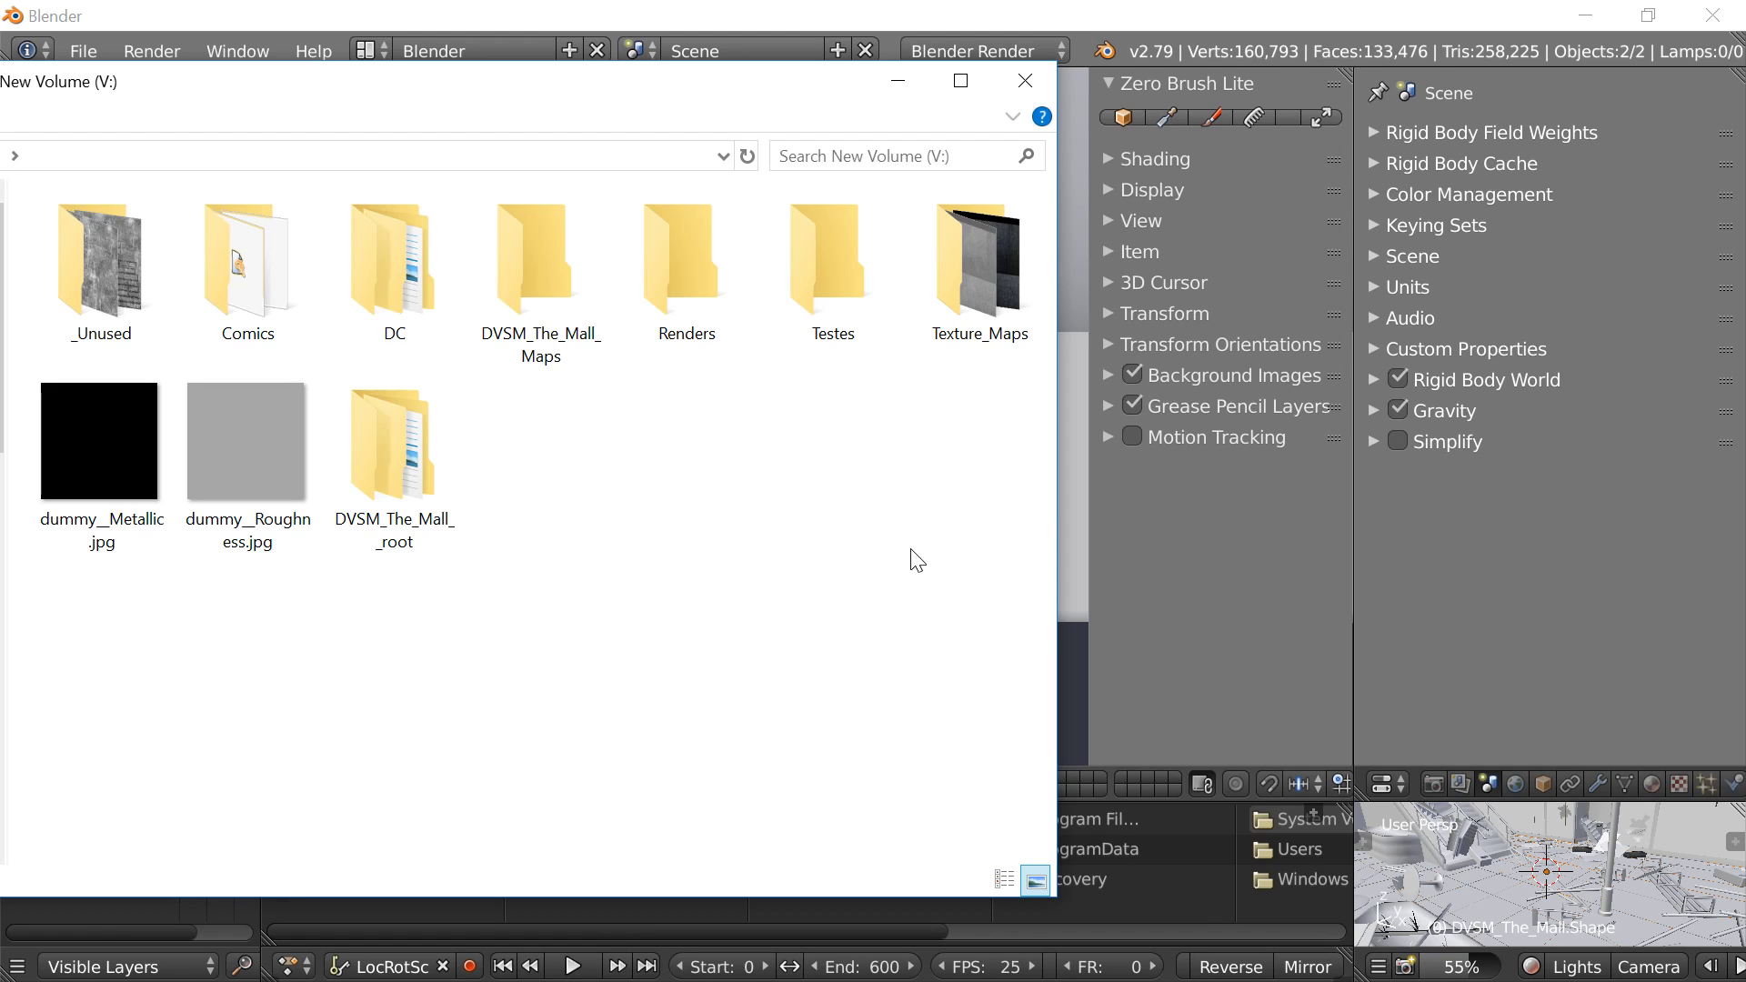
- Open the Texture_Maps folder and examine the bump, specular and diffuse images collected for the mall
{"action": "double_click", "coordinate": [975, 292]}
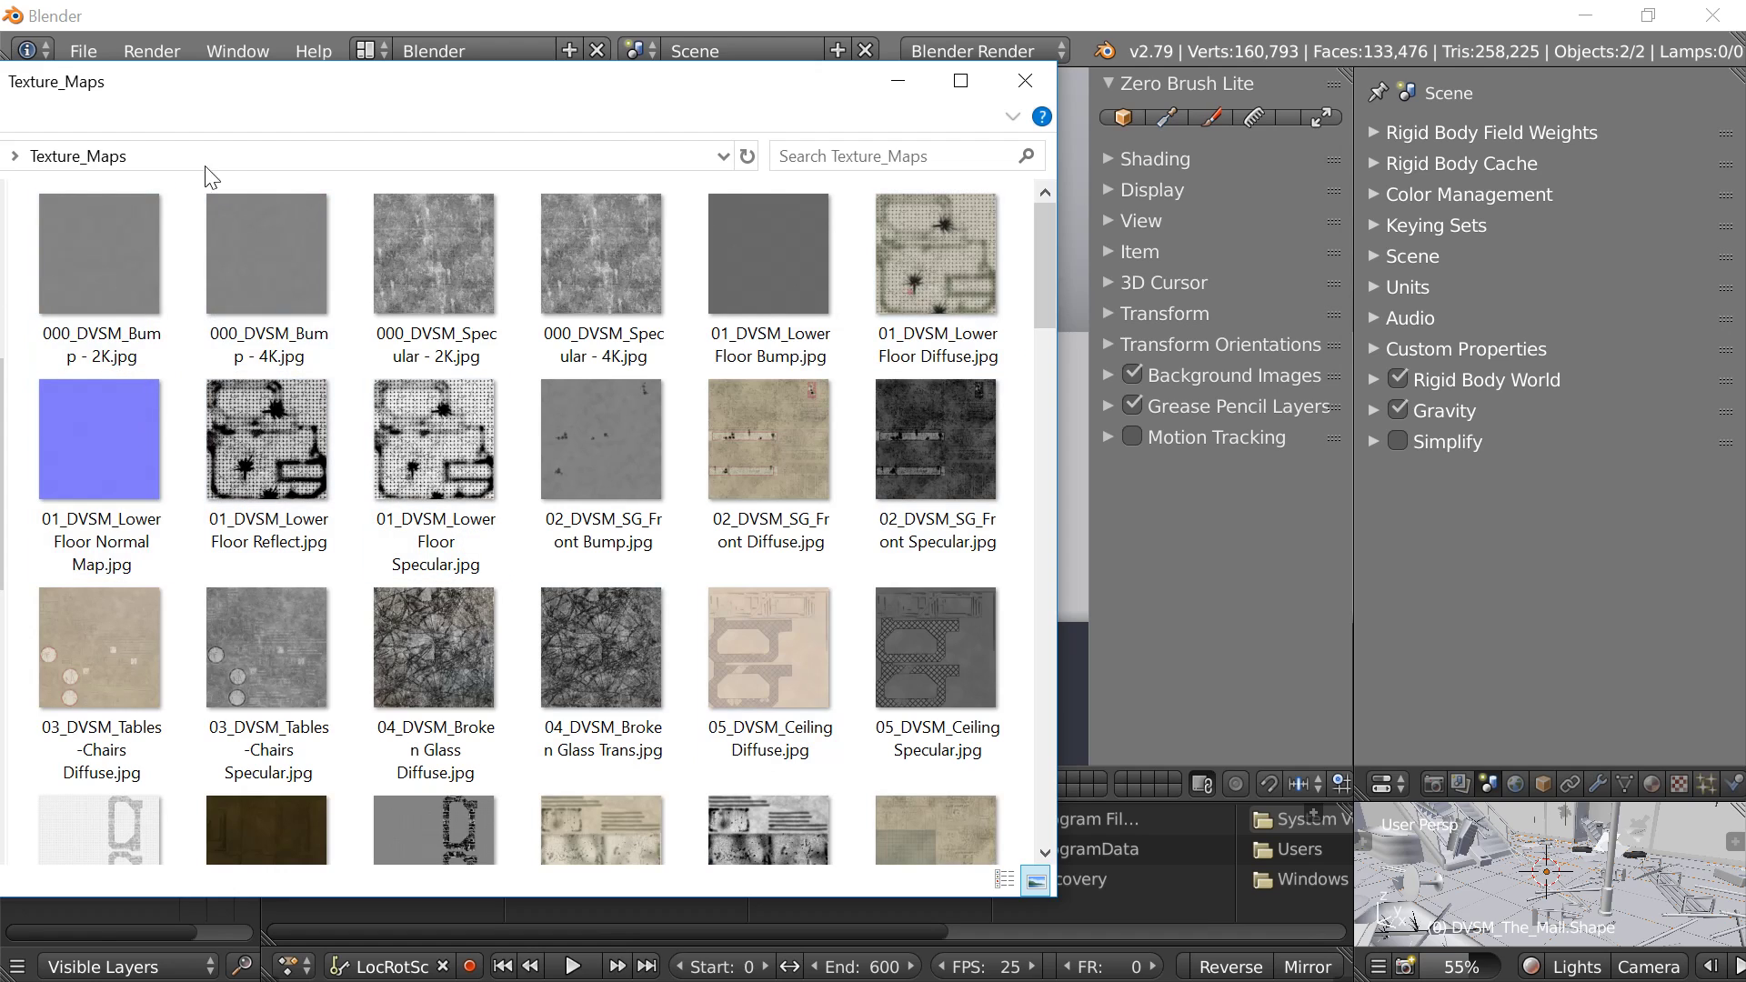
{"action": "left_click", "coordinate": [265, 354]}
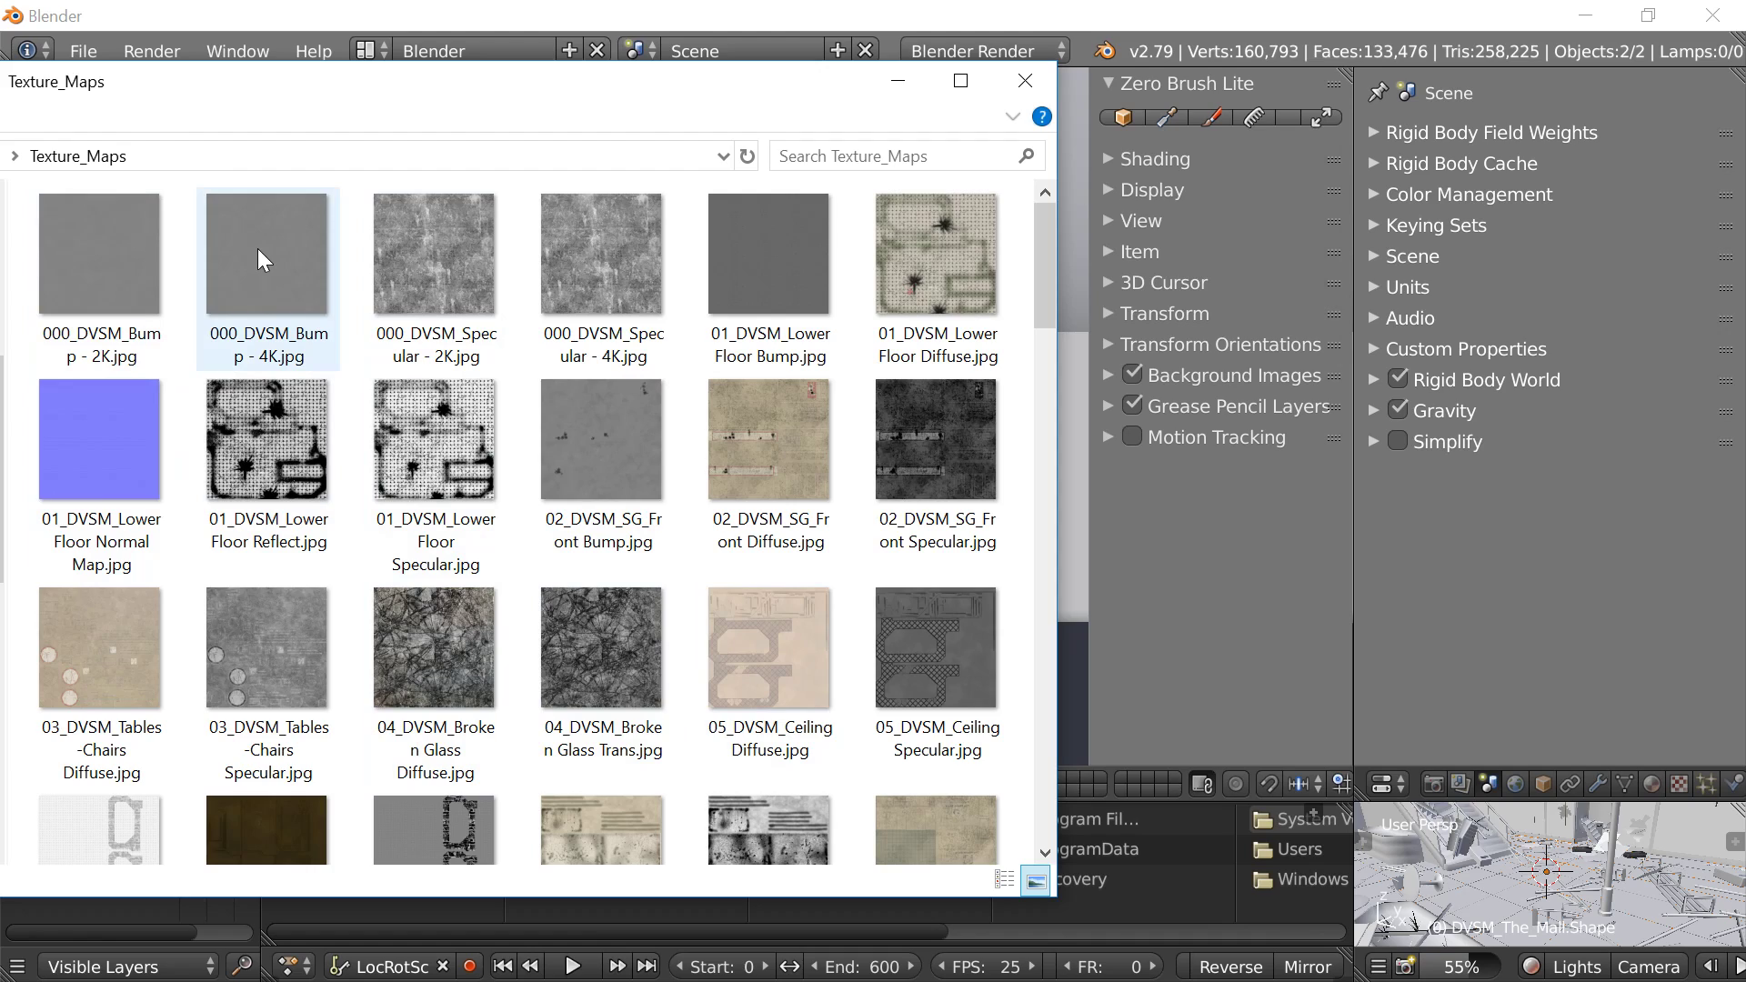
{"action": "mouse_move", "coordinate": [258, 248]}
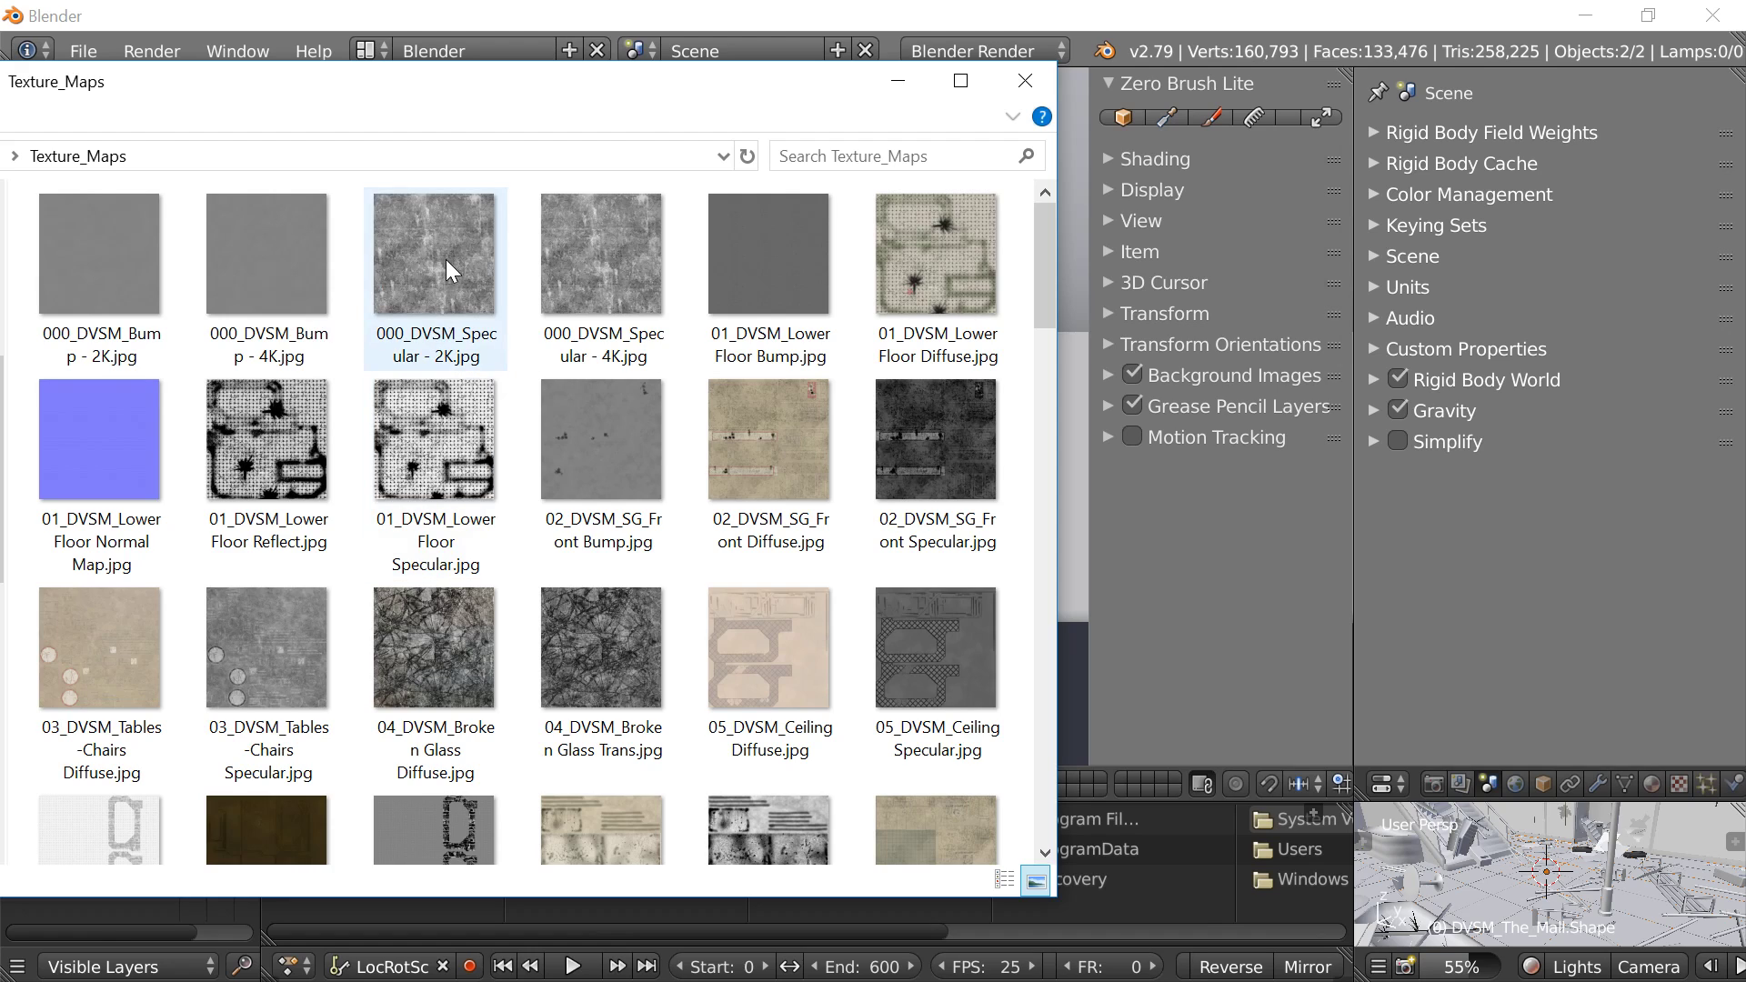
{"action": "mouse_move", "coordinate": [446, 259]}
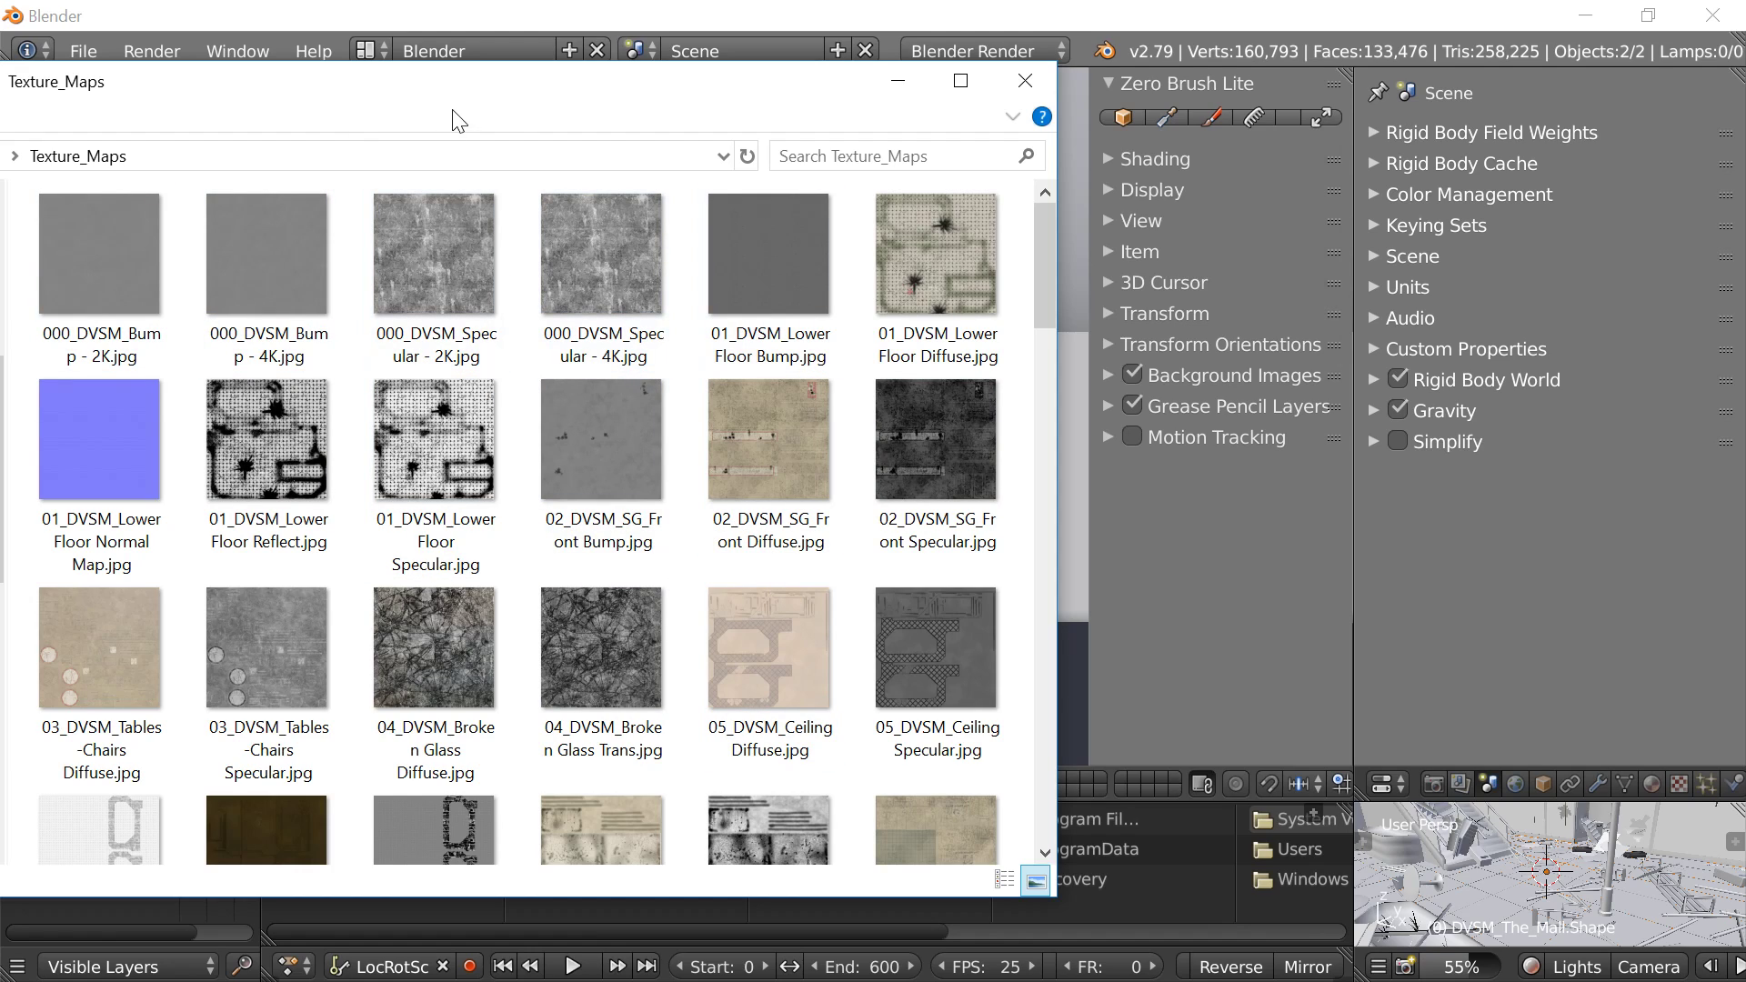
{"action": "left_click_drag", "start_coordinate": [455, 70], "coordinate": [449, 53]}
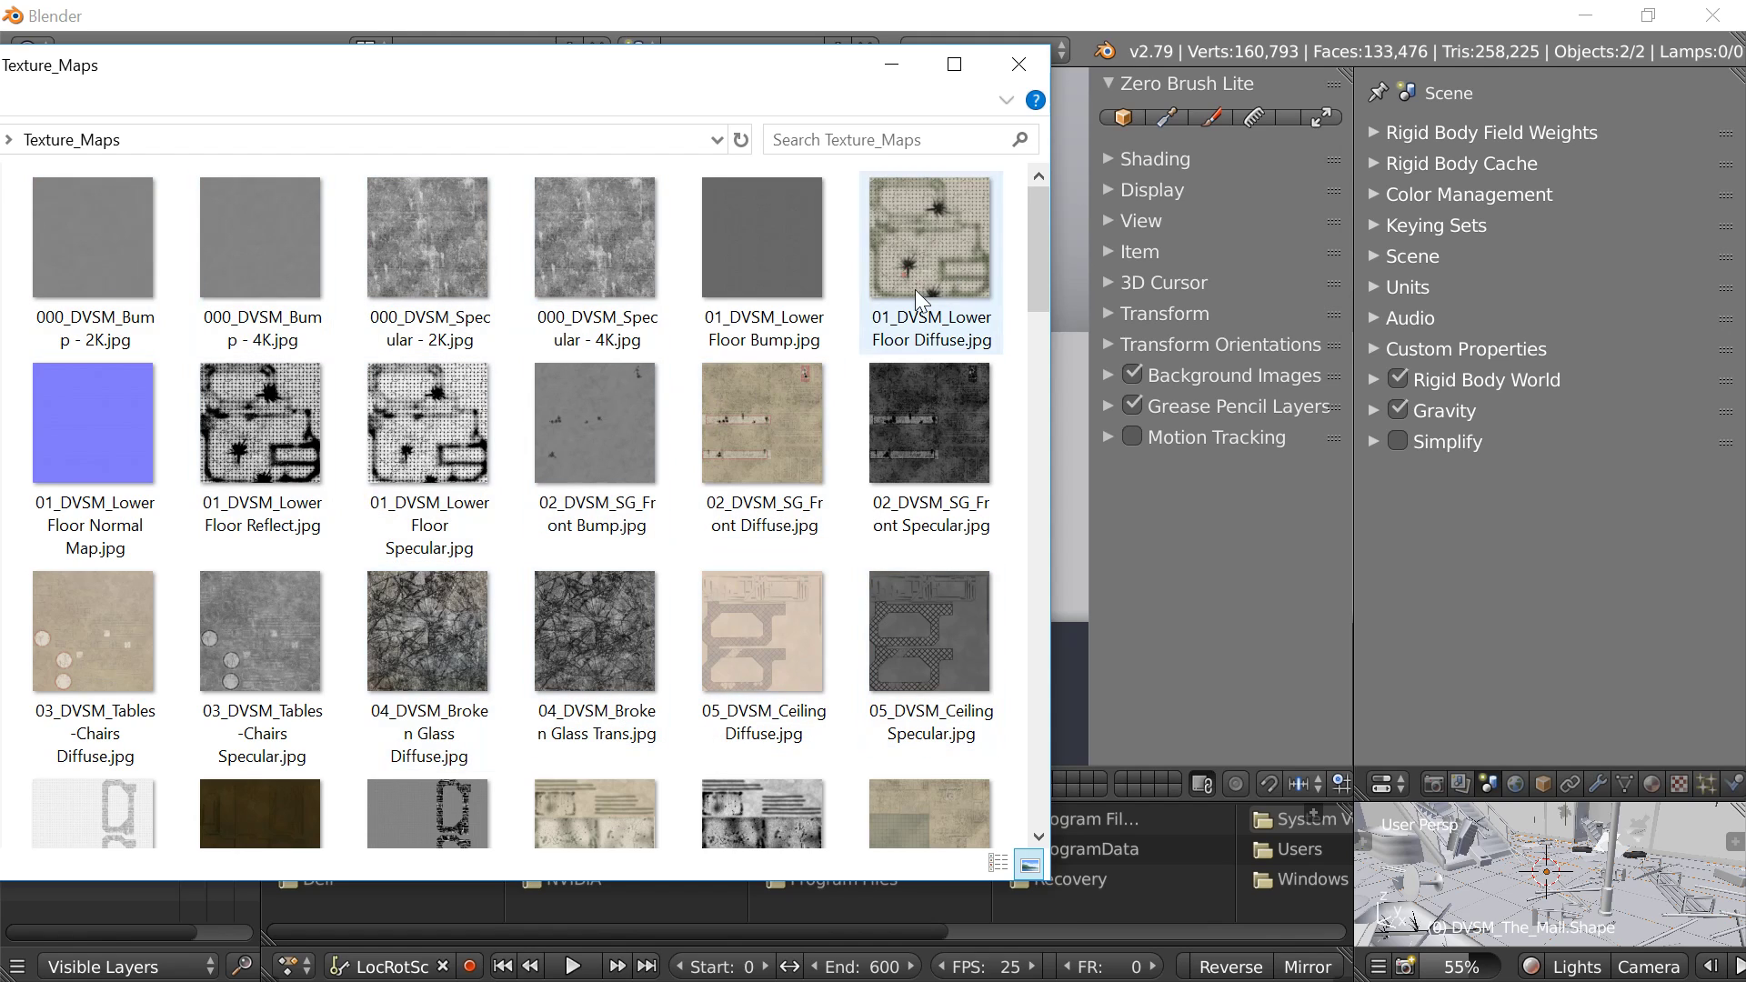
{"action": "left_click_drag", "start_coordinate": [721, 85], "coordinate": [476, 109]}
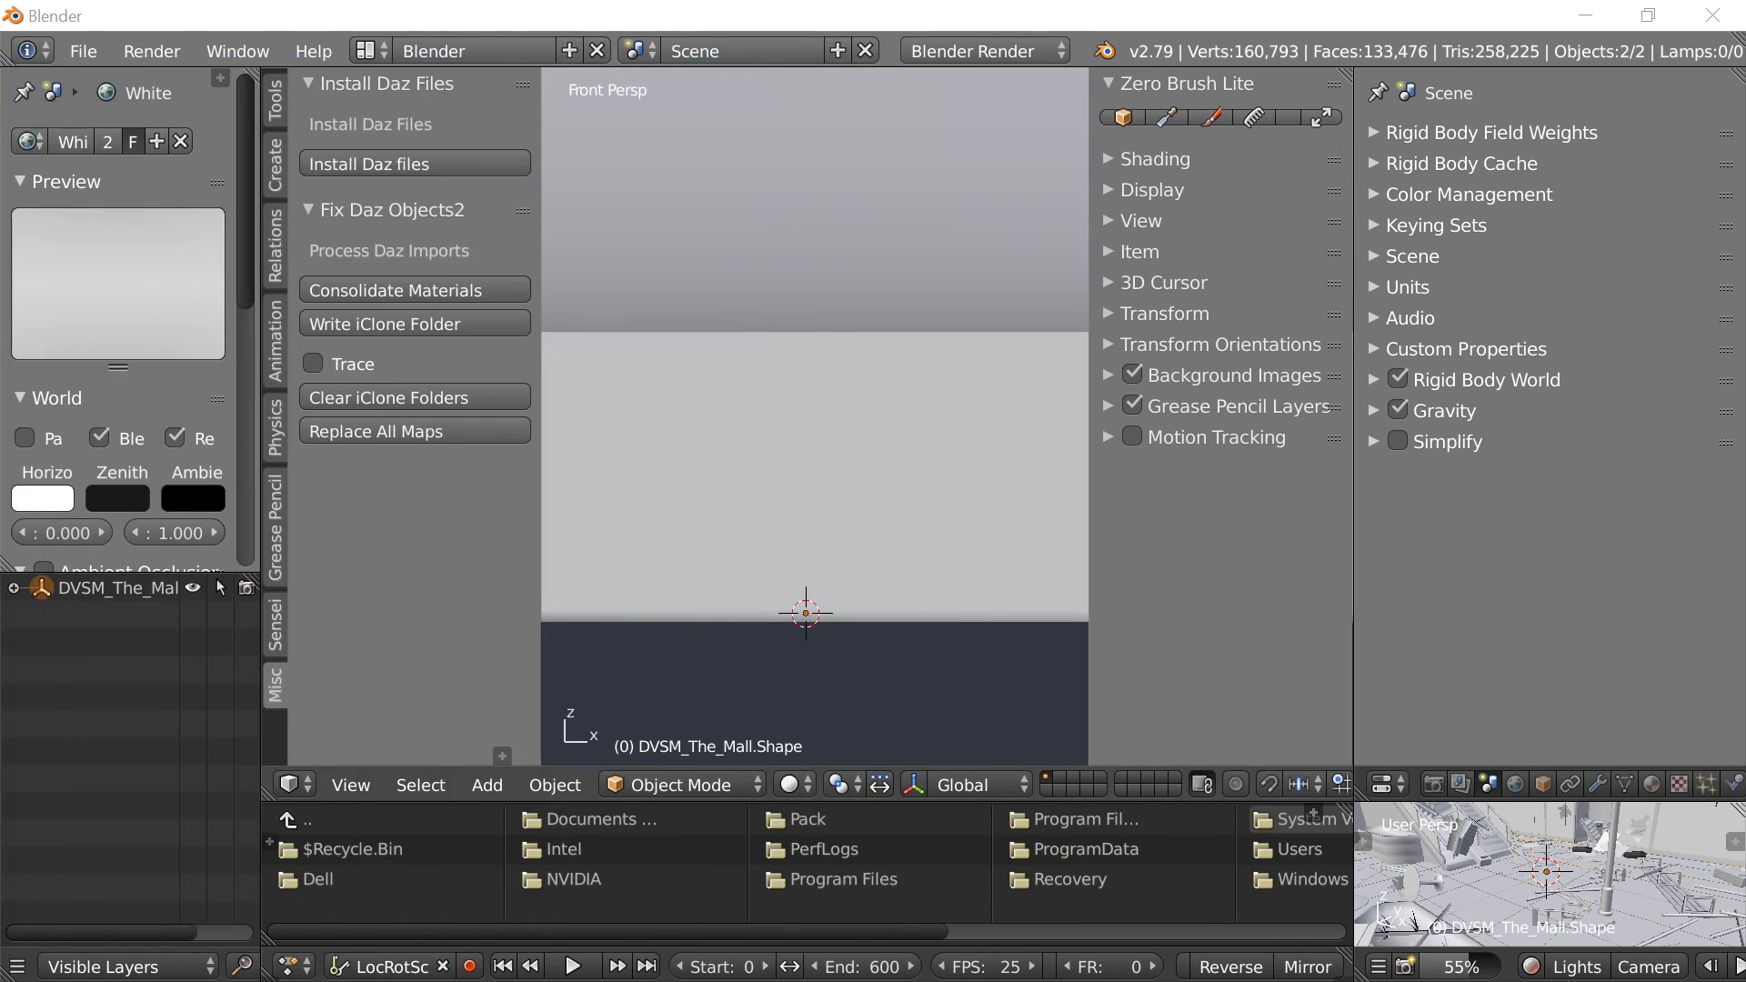
- Expand DVSM_The_Mall in Blender's outliner down to its material list and widen the outliner to show full names
{"action": "left_click", "coordinate": [11, 592]}
{"action": "left_click", "coordinate": [13, 590]}
{"action": "left_click", "coordinate": [40, 643]}
{"action": "left_click", "coordinate": [68, 672]}
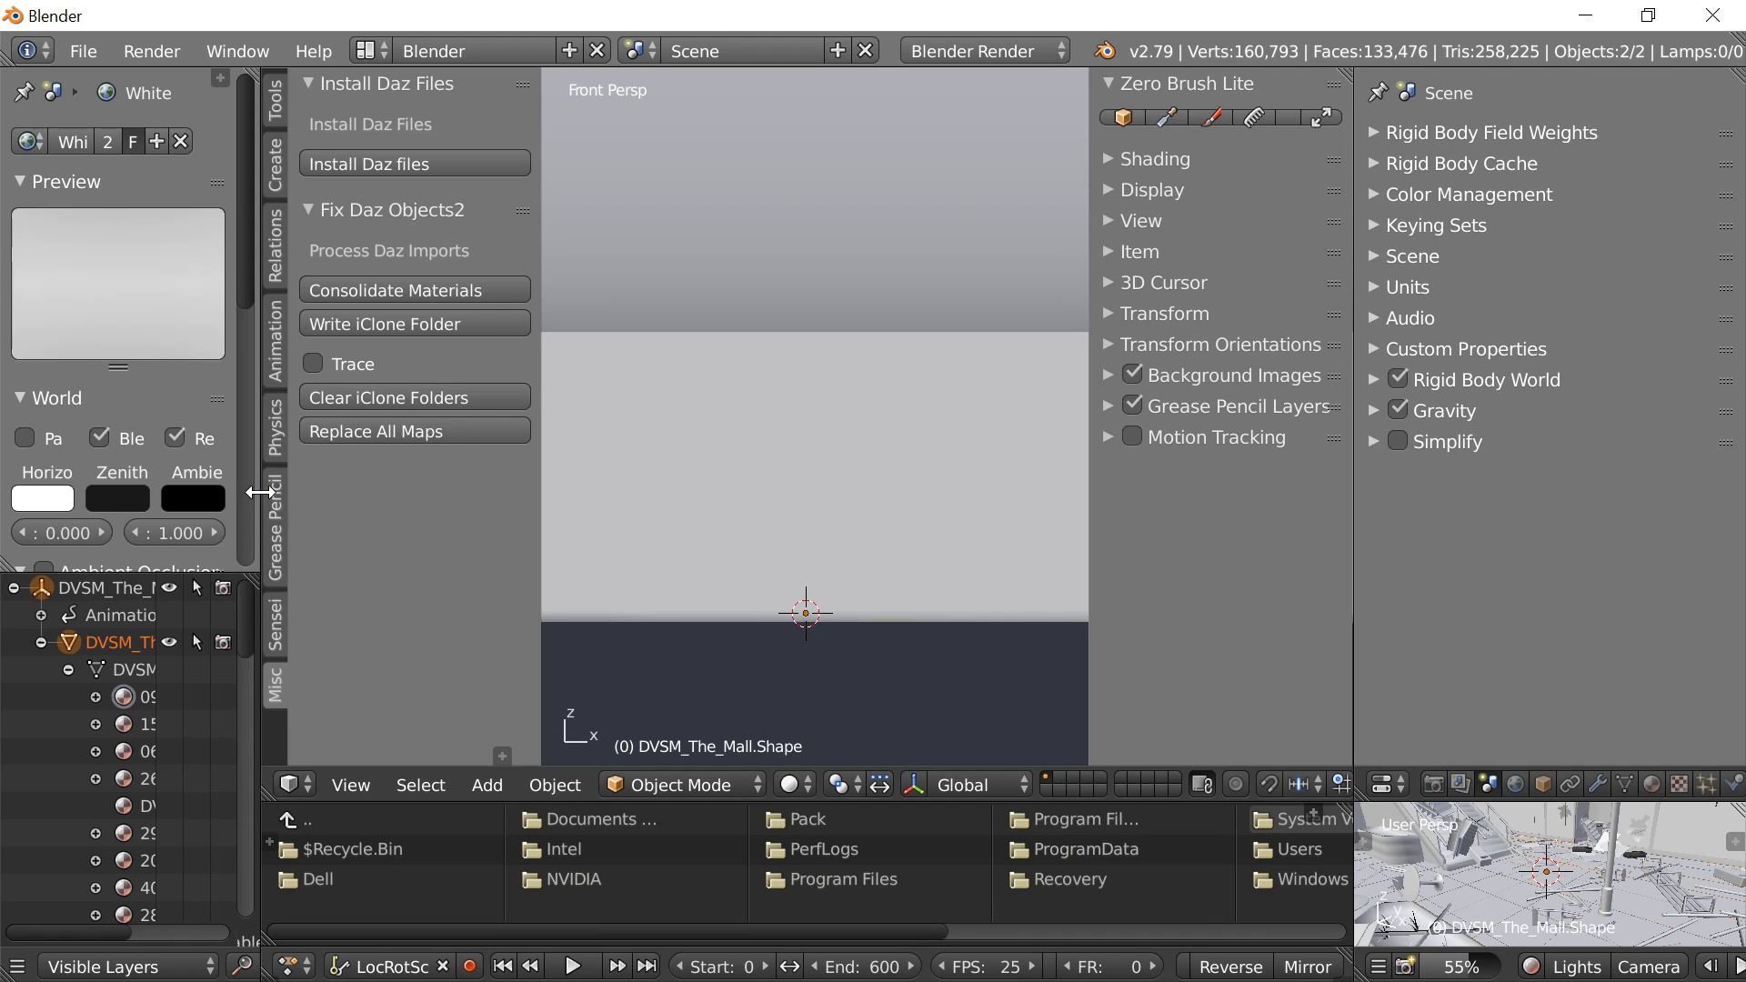
{"action": "left_click_drag", "start_coordinate": [258, 494], "coordinate": [468, 482]}
- Select the 15_DVSM_Corridor_Floor material and display the image file path of its diffuse texture
{"action": "left_click", "coordinate": [247, 723]}
{"action": "left_click", "coordinate": [1653, 786]}
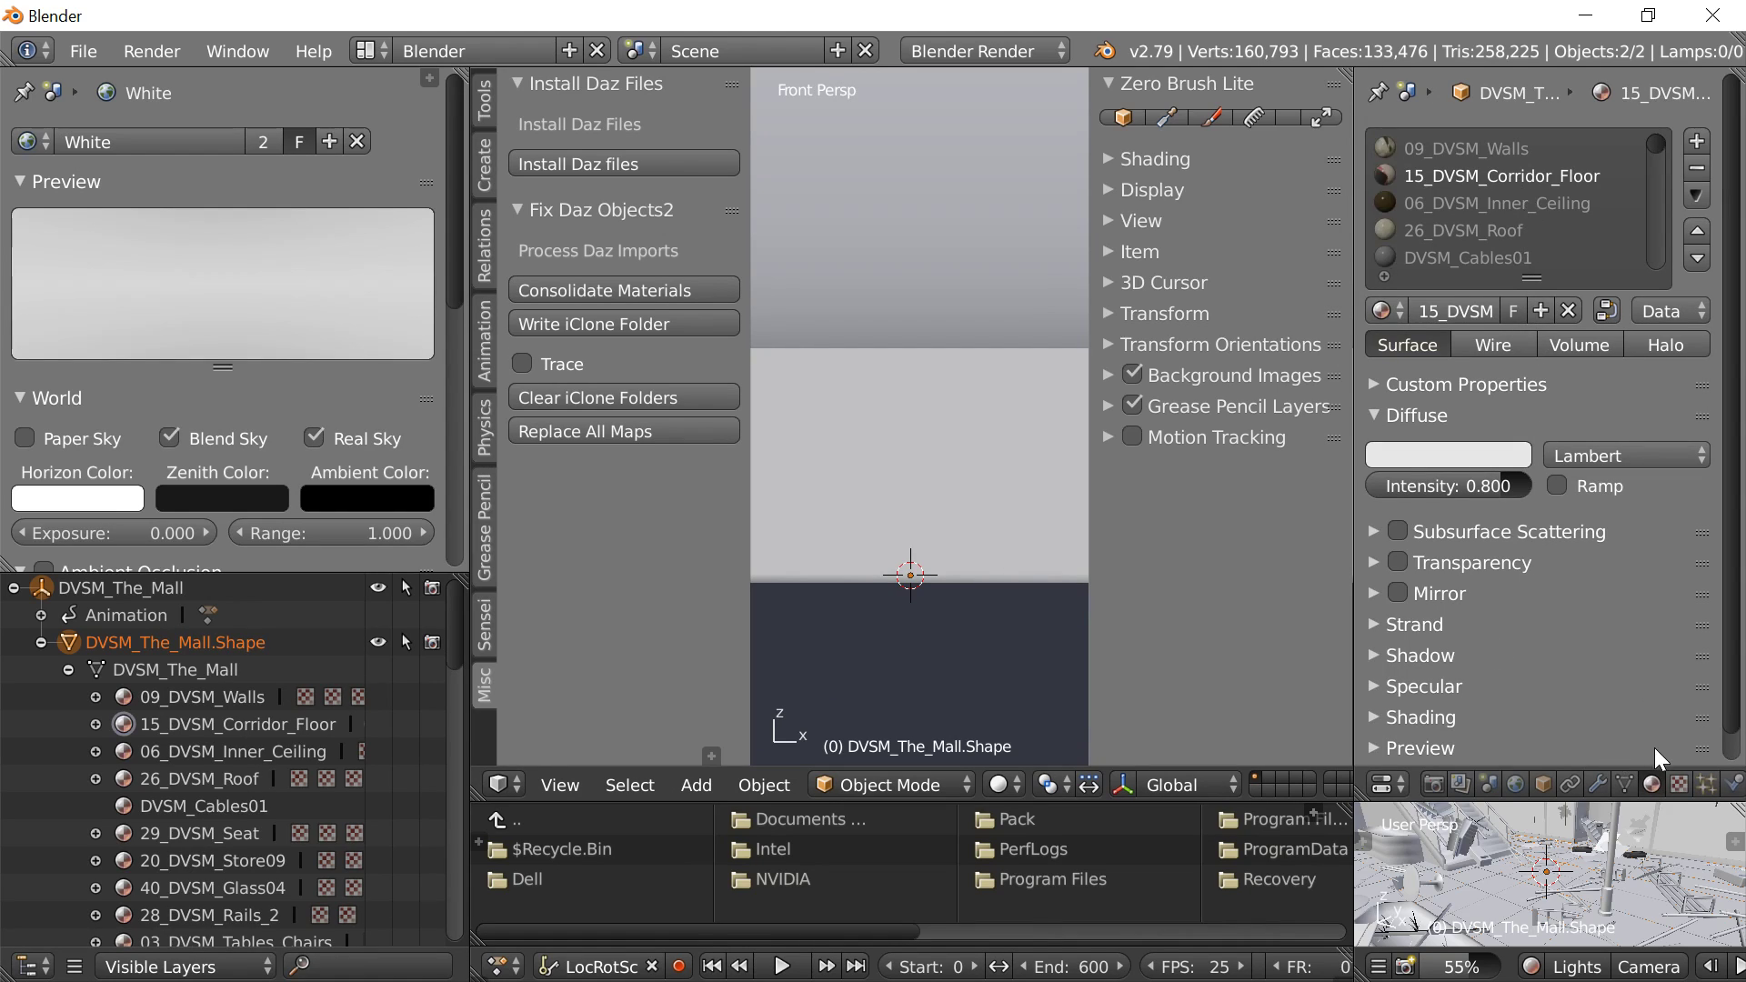
{"action": "left_click", "coordinate": [1679, 785]}
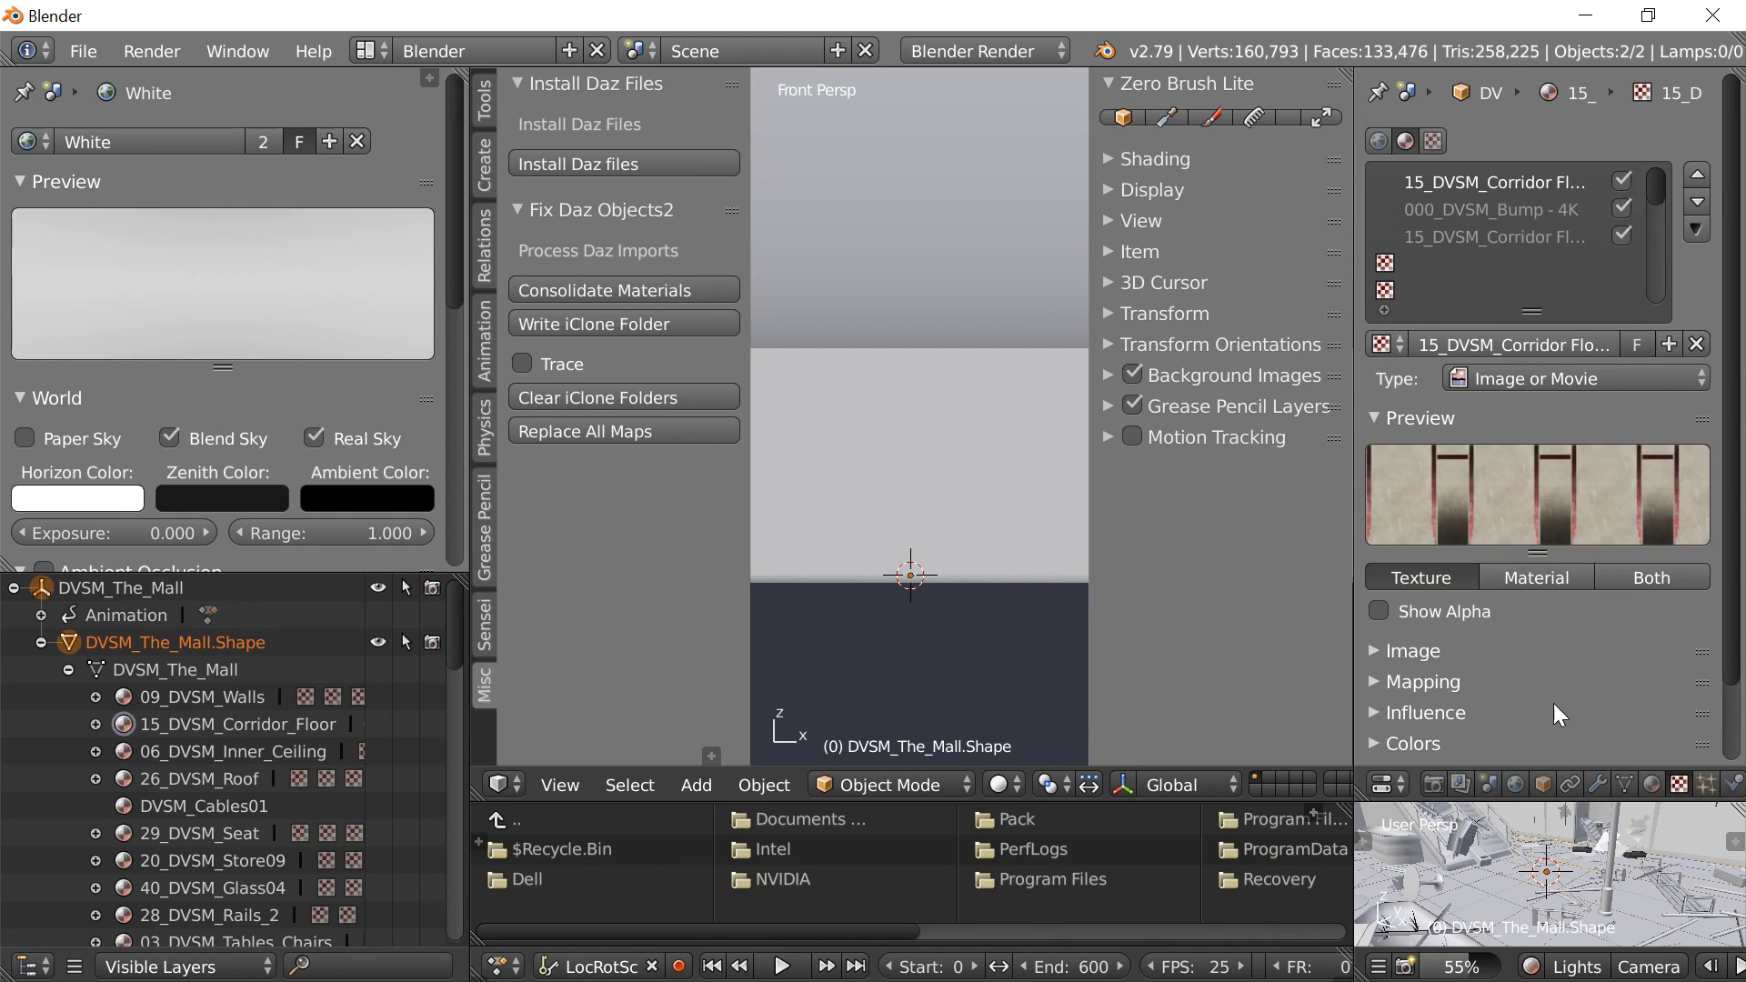
{"action": "left_click", "coordinate": [1366, 652]}
{"action": "scroll", "coordinate": [1536, 633], "scroll_direction": "down", "scroll_amount": 3}
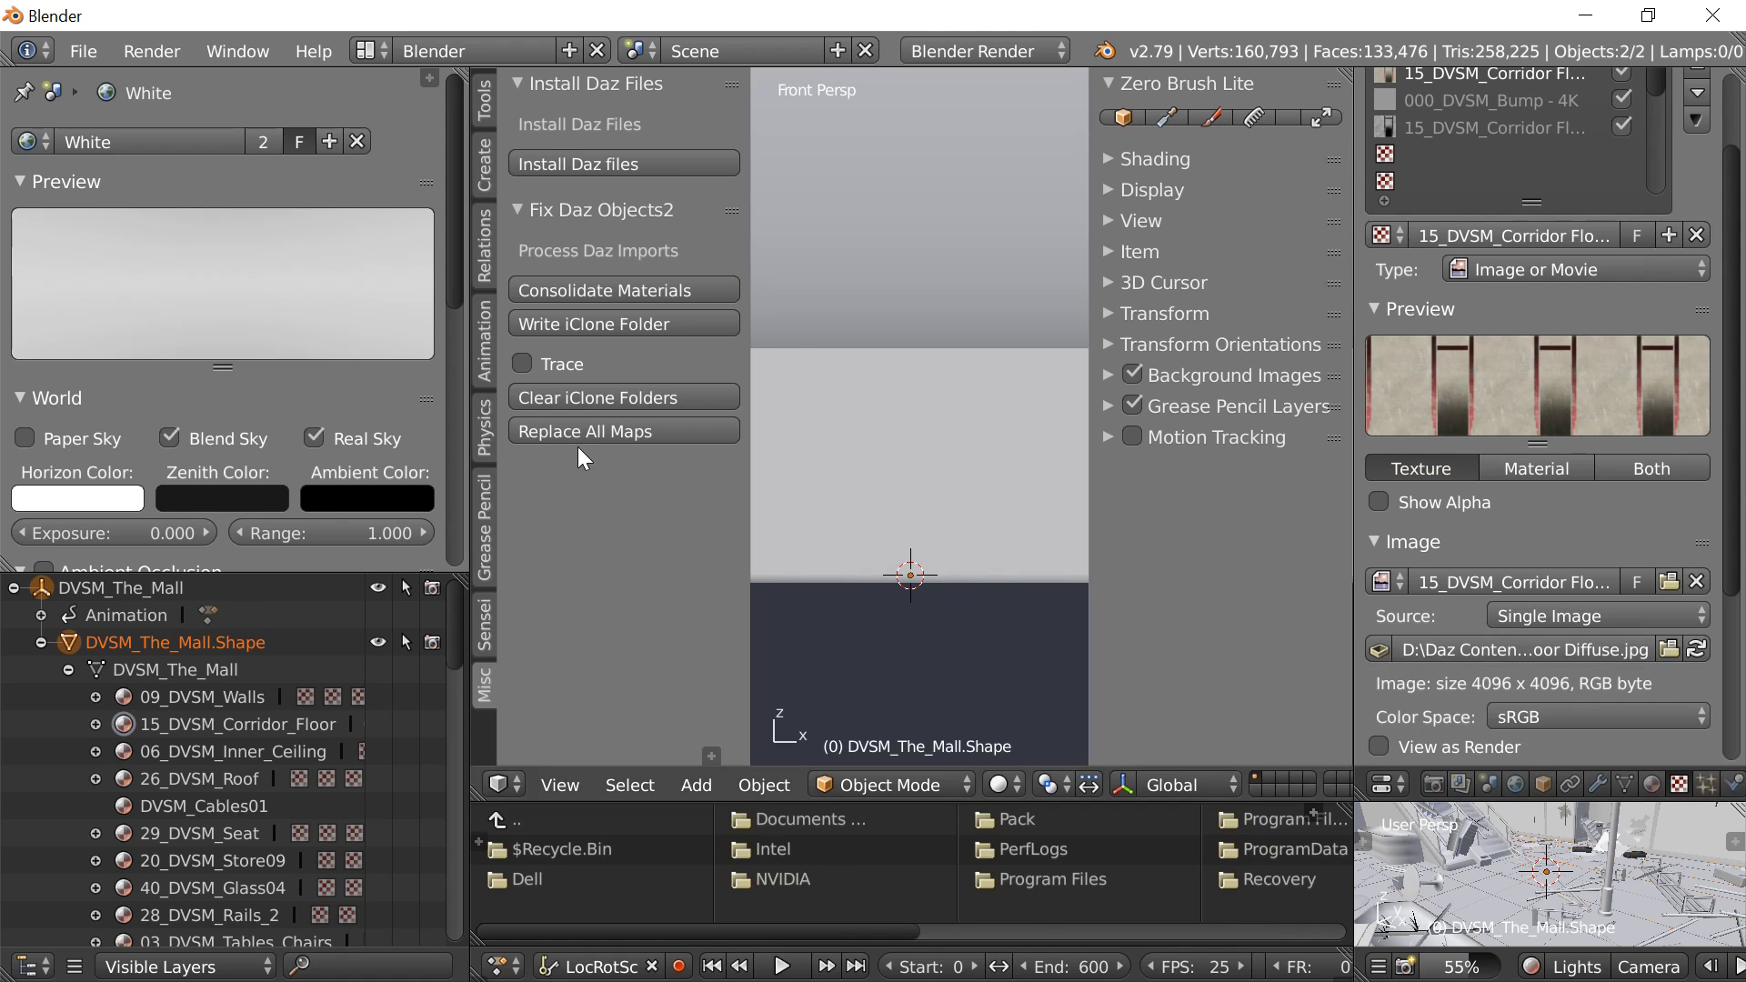
- Run Replace All Maps on the mall, then check the Texture_Maps folder and close its window
{"action": "left_click", "coordinate": [594, 427]}
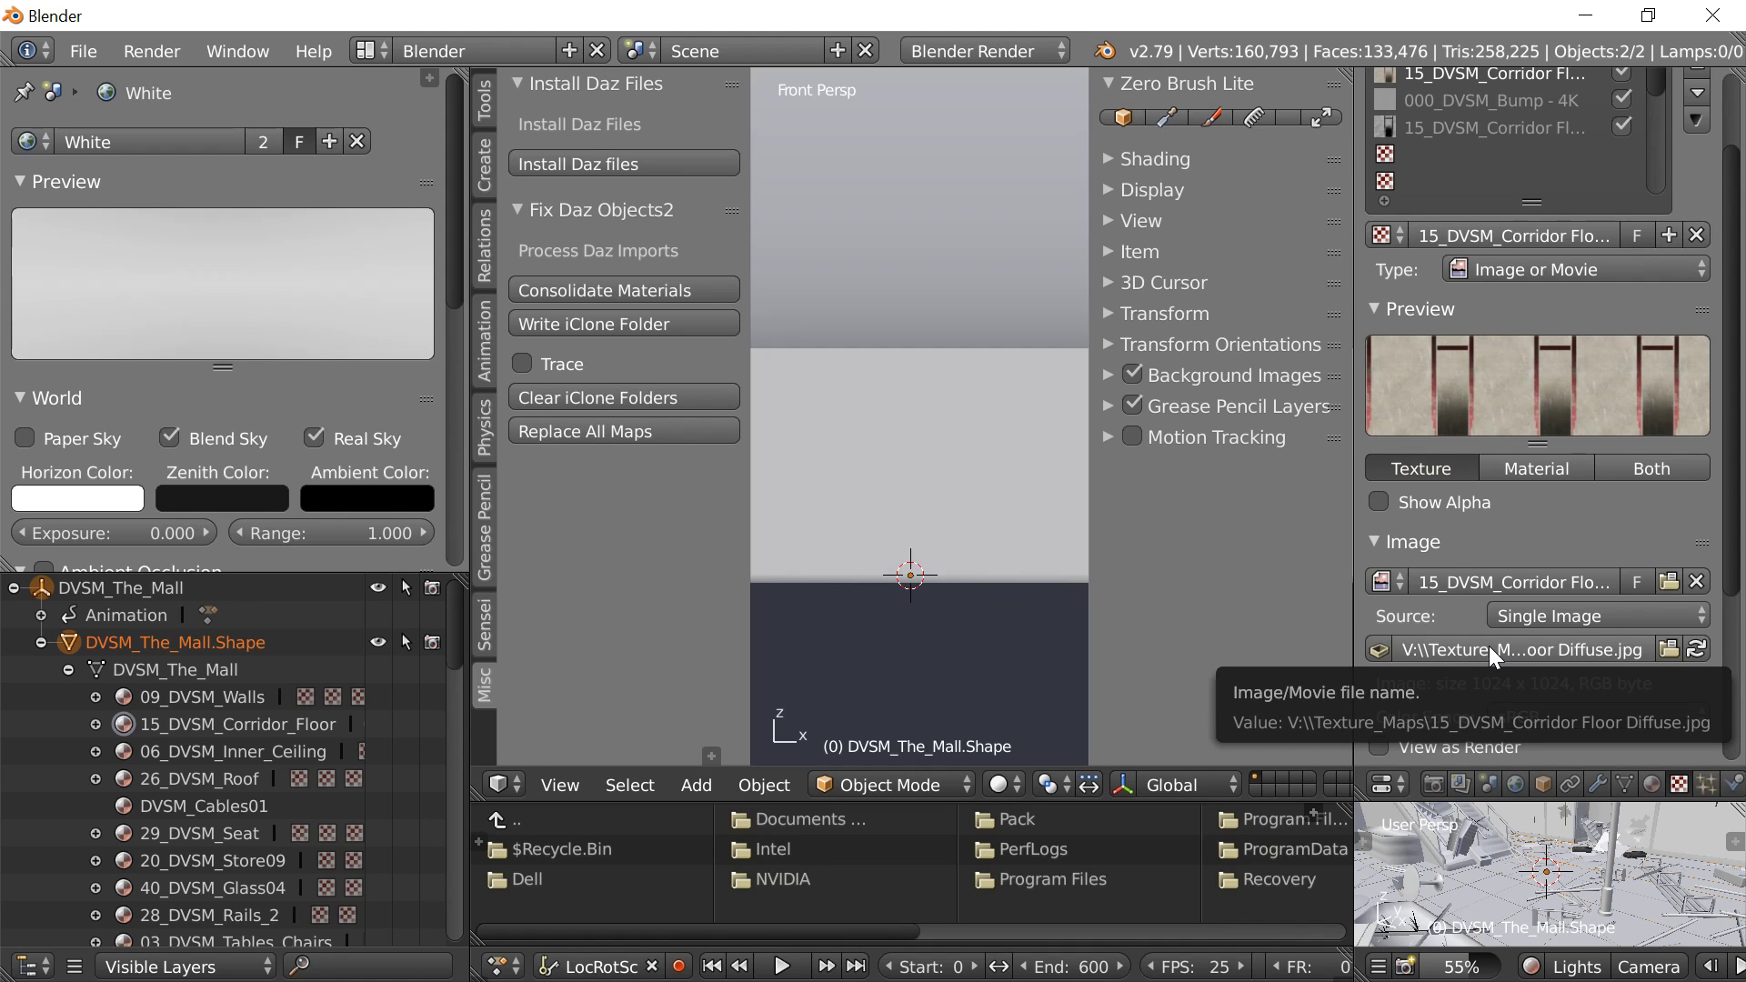
{"action": "key", "text": "alt+Tab"}
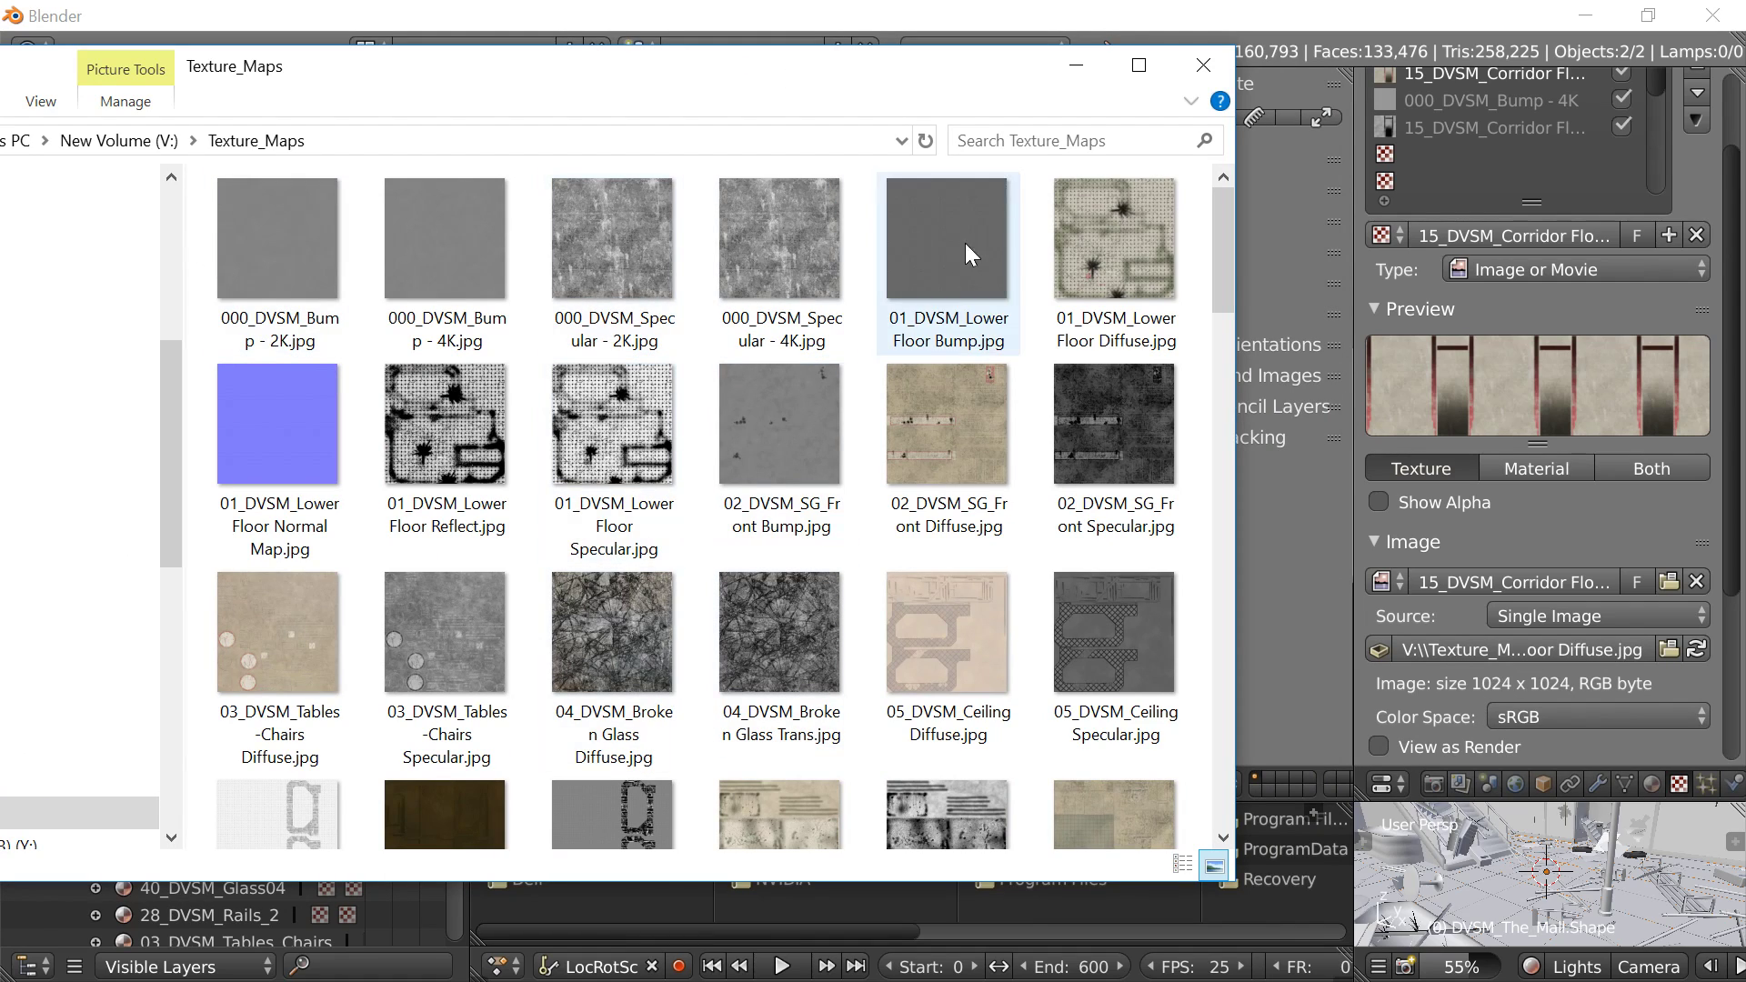
{"action": "left_click_drag", "start_coordinate": [978, 91], "coordinate": [950, 136]}
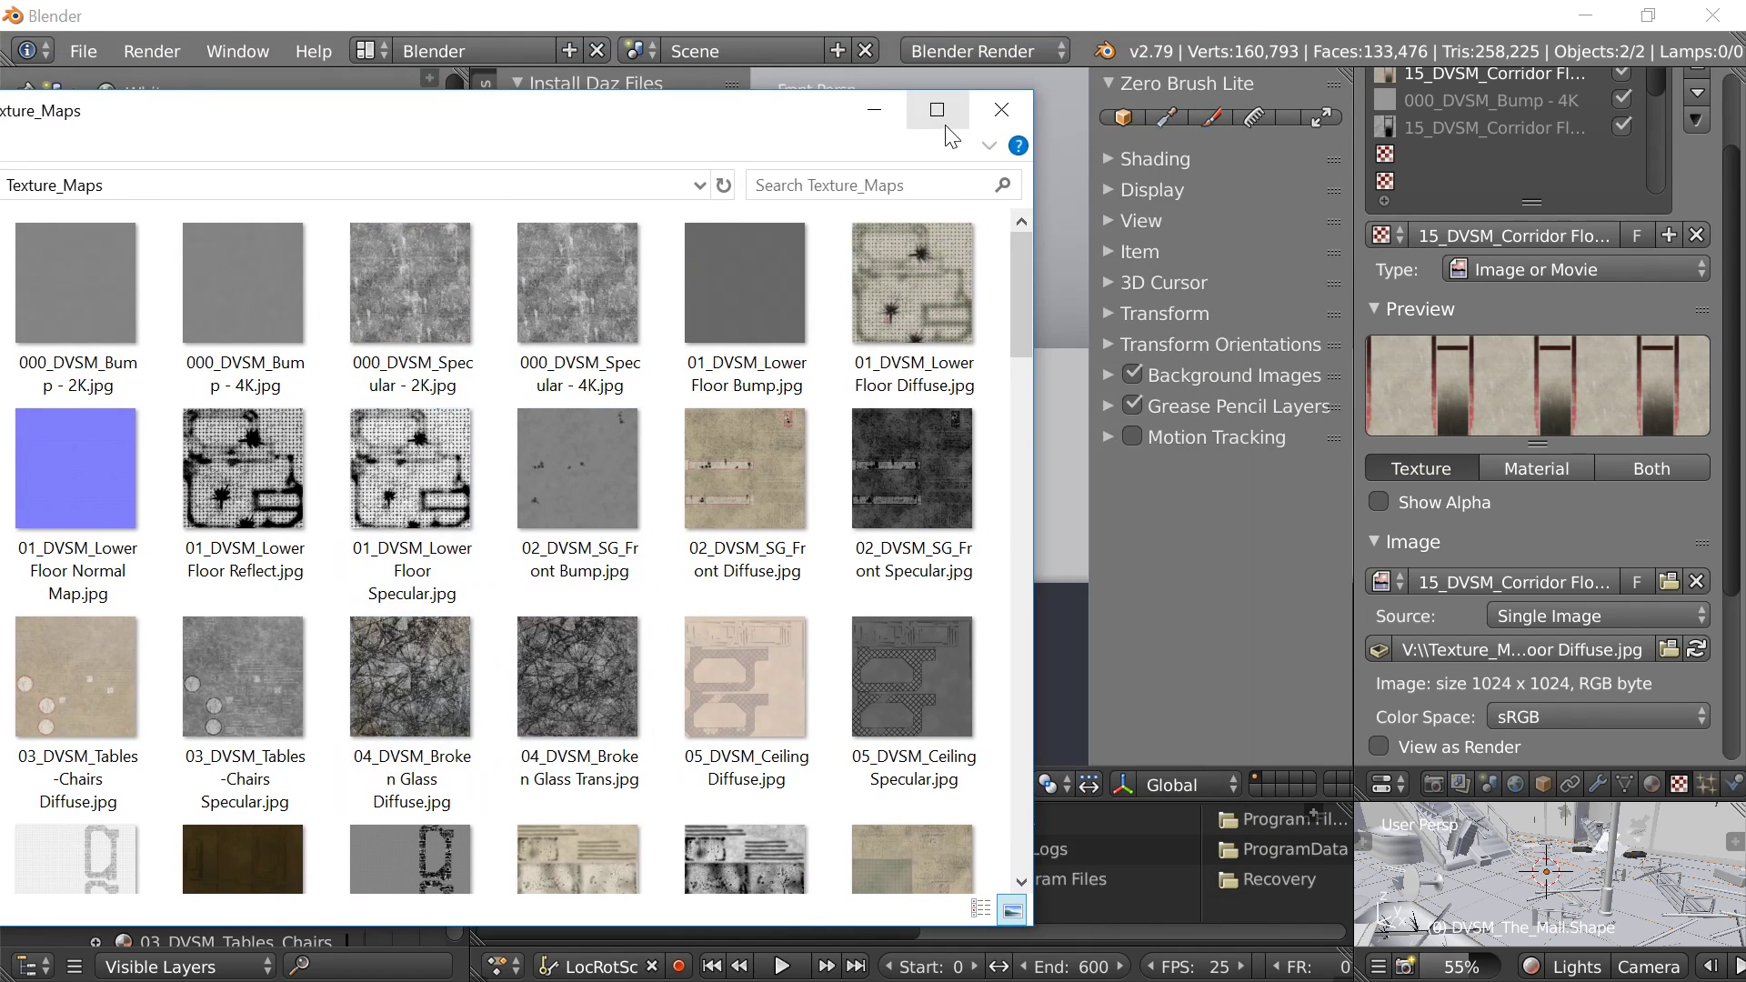
{"action": "left_click", "coordinate": [1001, 110]}
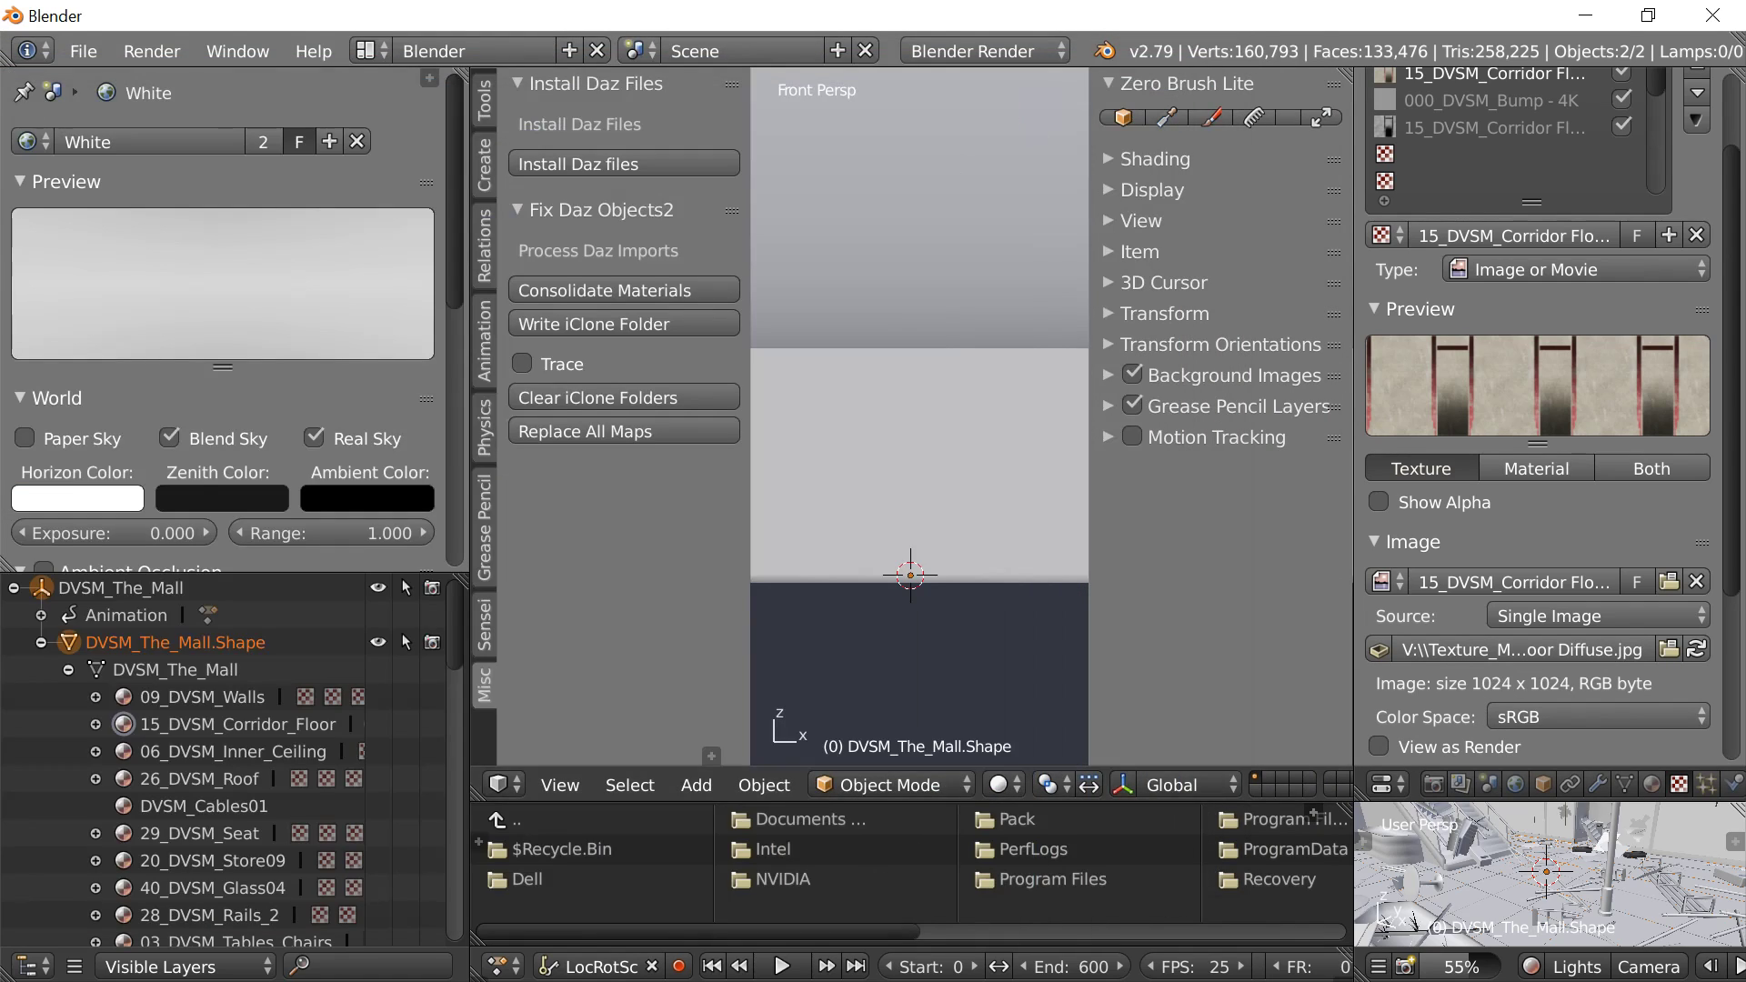
- Switch to iClone 3DXchange 7, import Mall.fbx with animation import off, and inspect the mall model
{"action": "left_click", "coordinate": [1585, 15]}
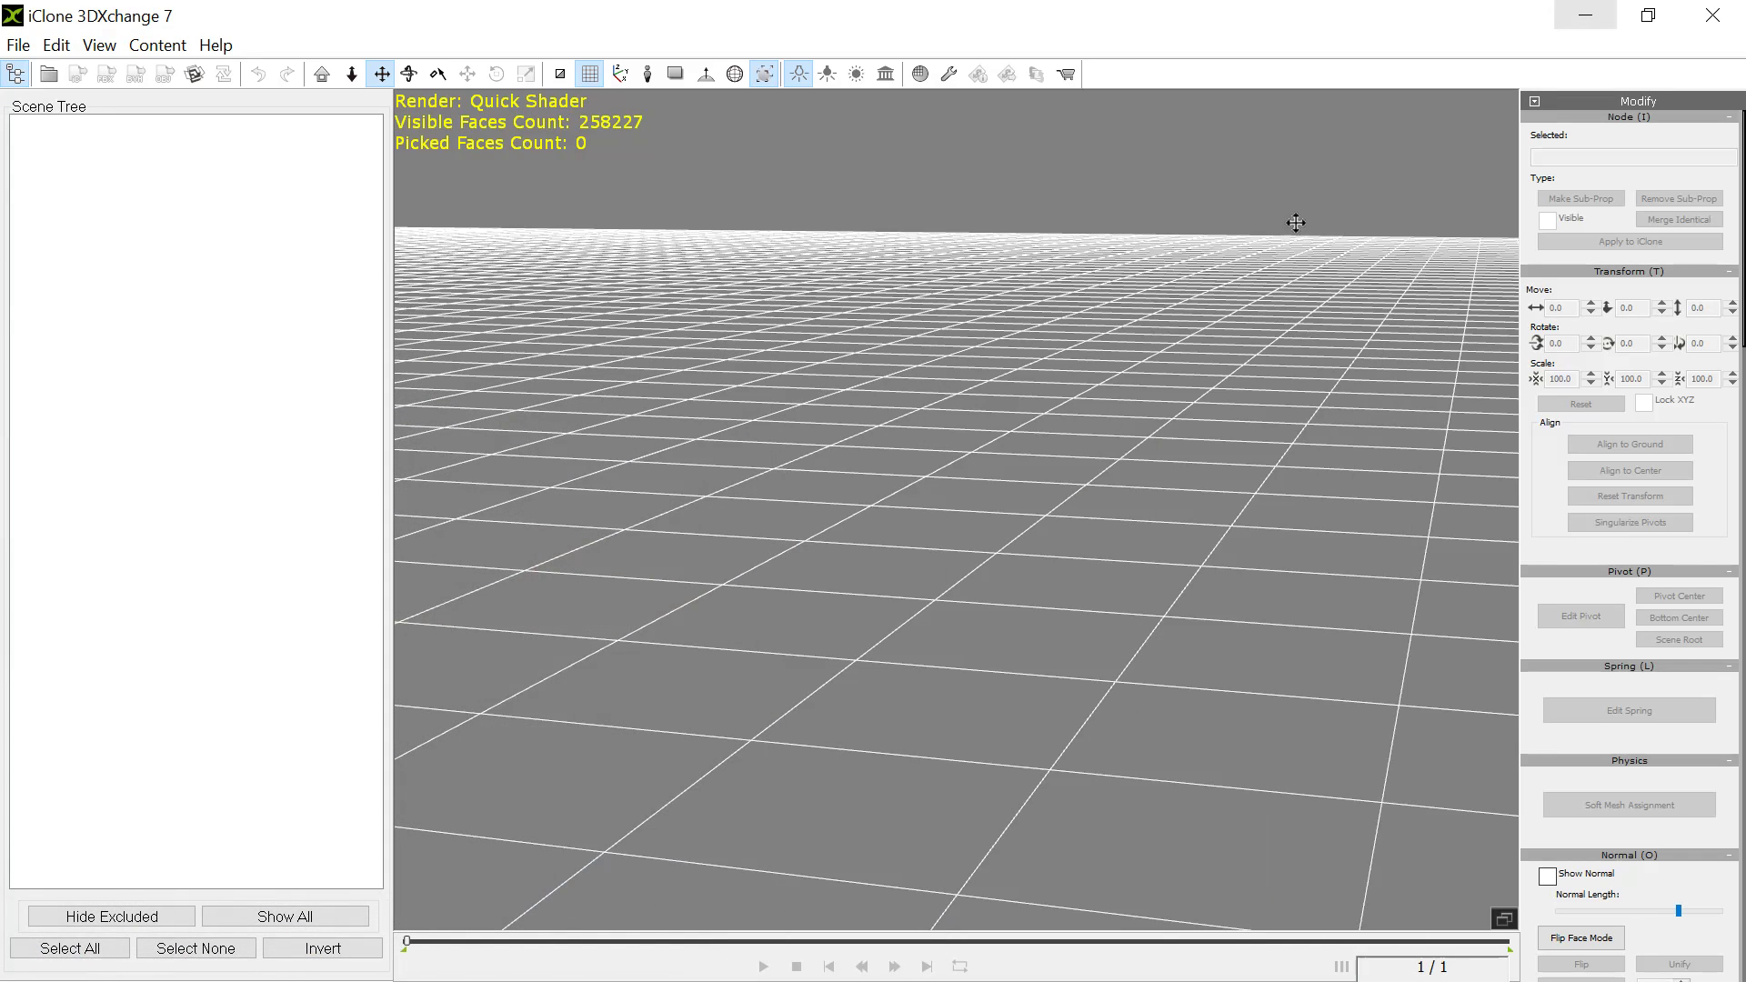
{"action": "left_click", "coordinate": [26, 42]}
{"action": "left_click", "coordinate": [52, 102]}
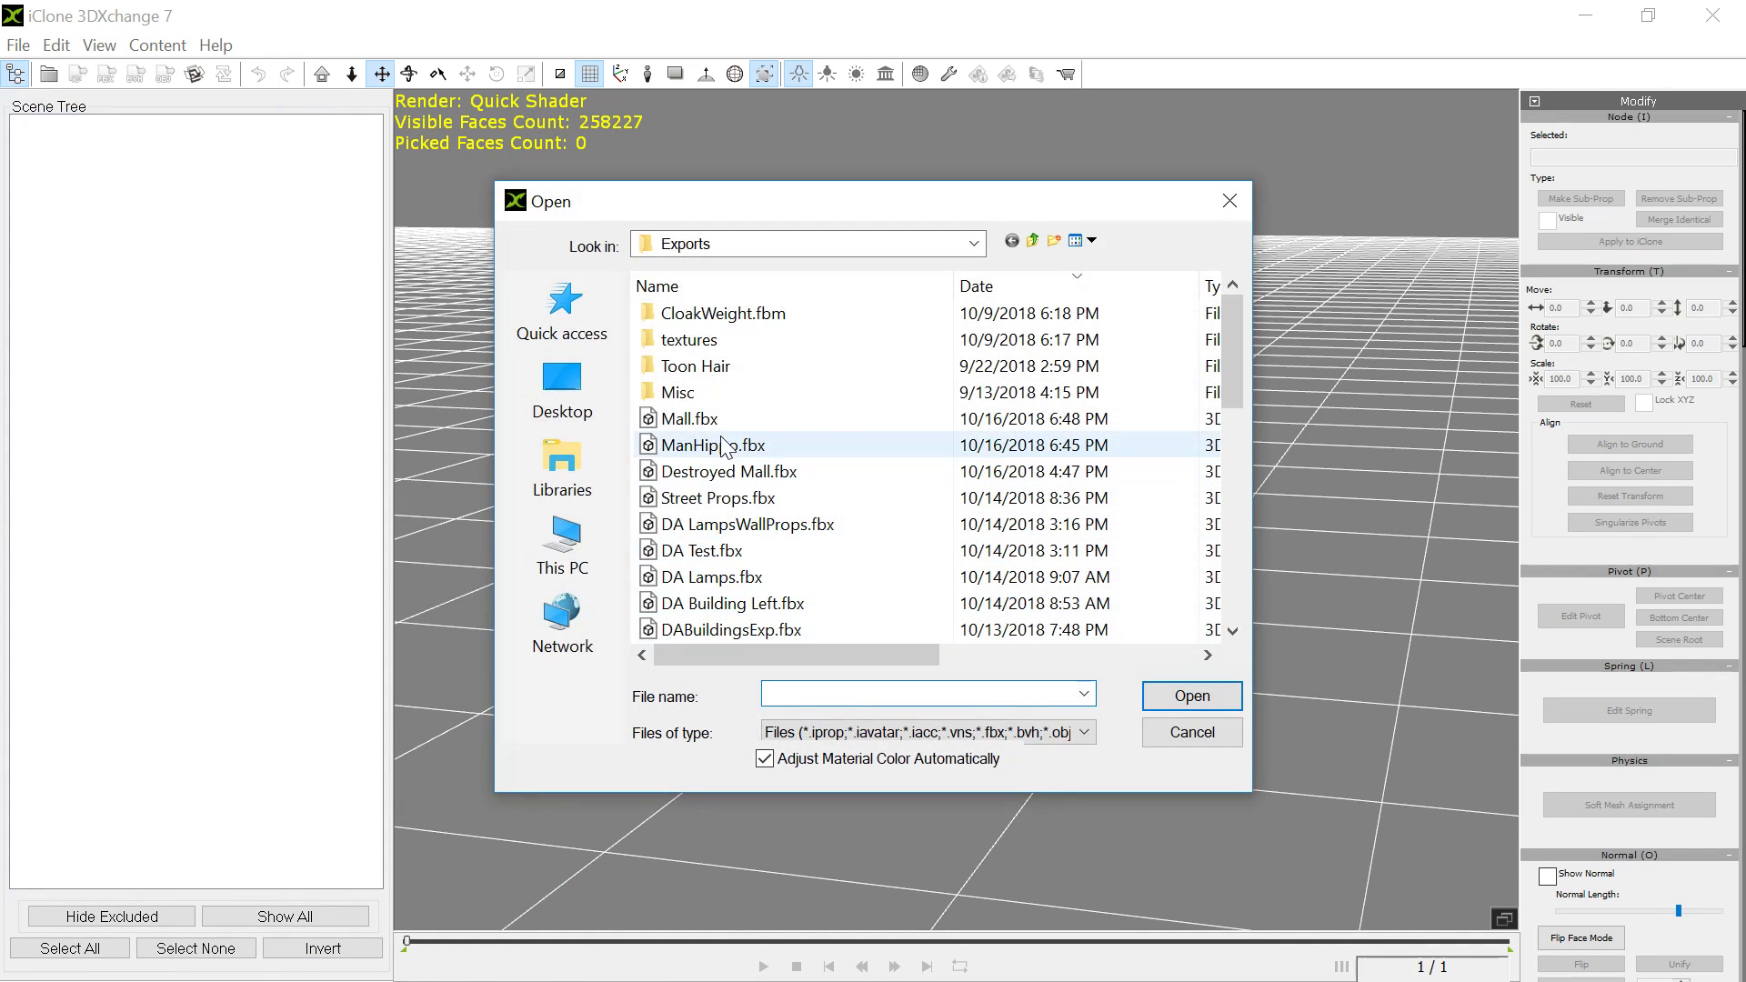
{"action": "left_click", "coordinate": [714, 414]}
{"action": "left_click_drag", "start_coordinate": [858, 662], "coordinate": [831, 431]}
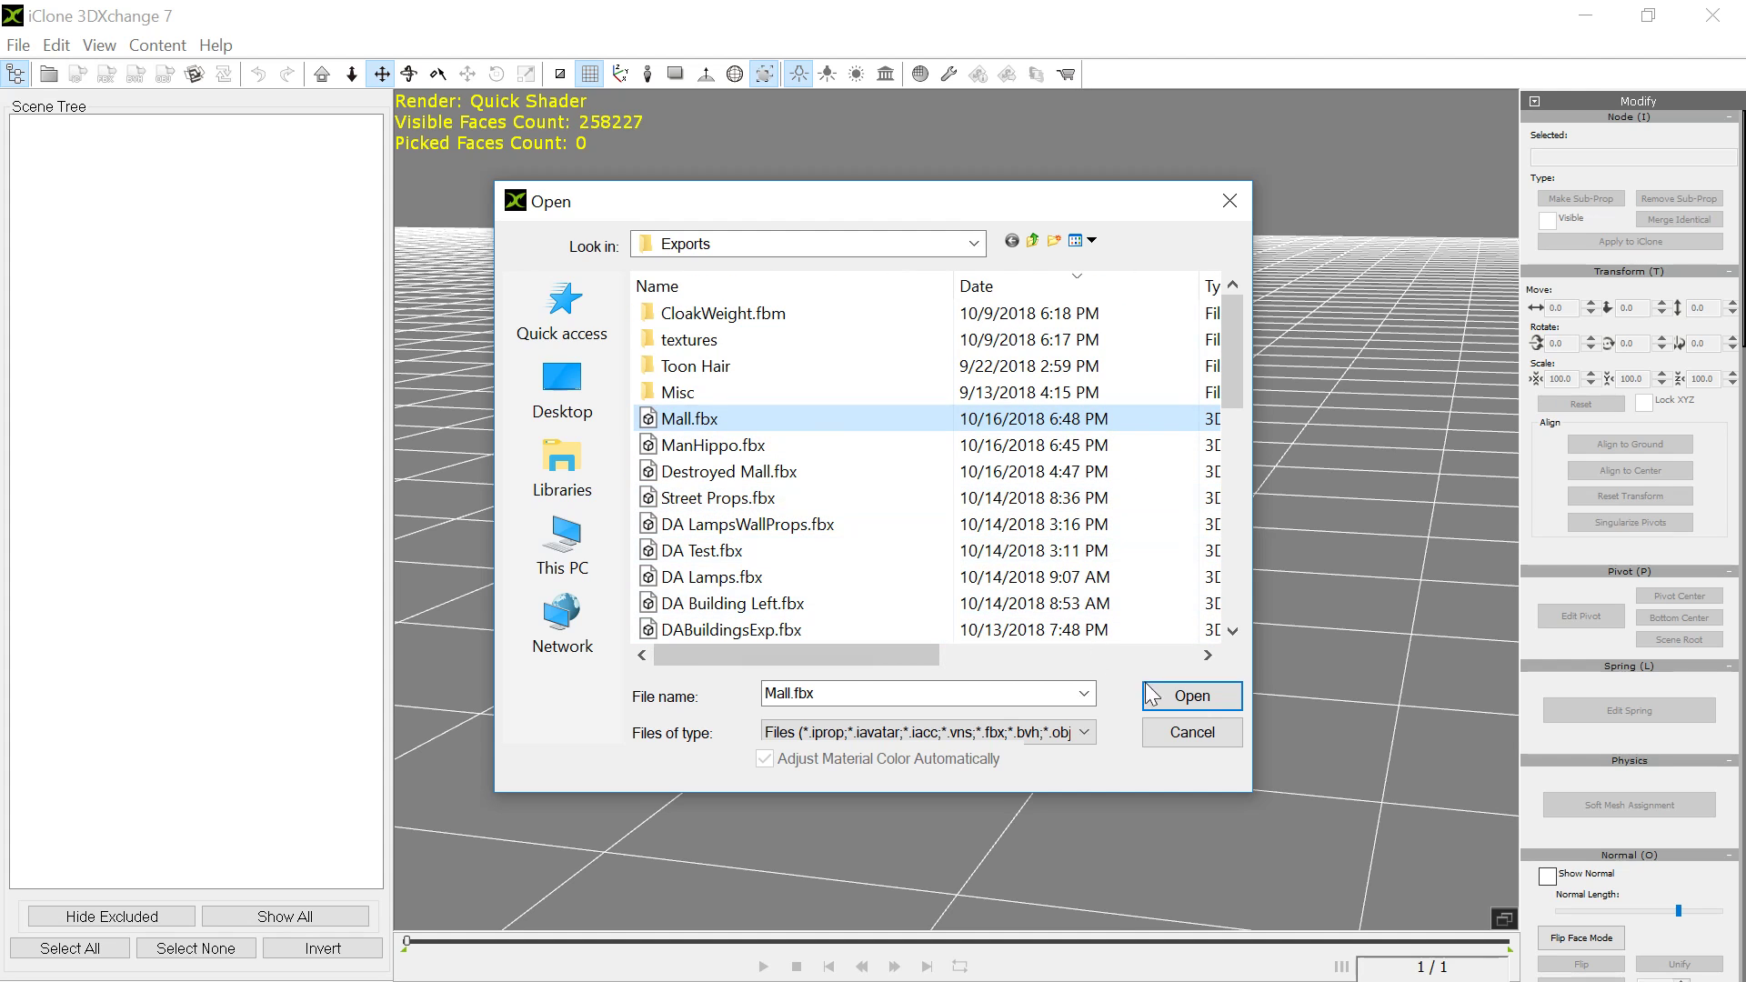
{"action": "left_click", "coordinate": [1186, 695]}
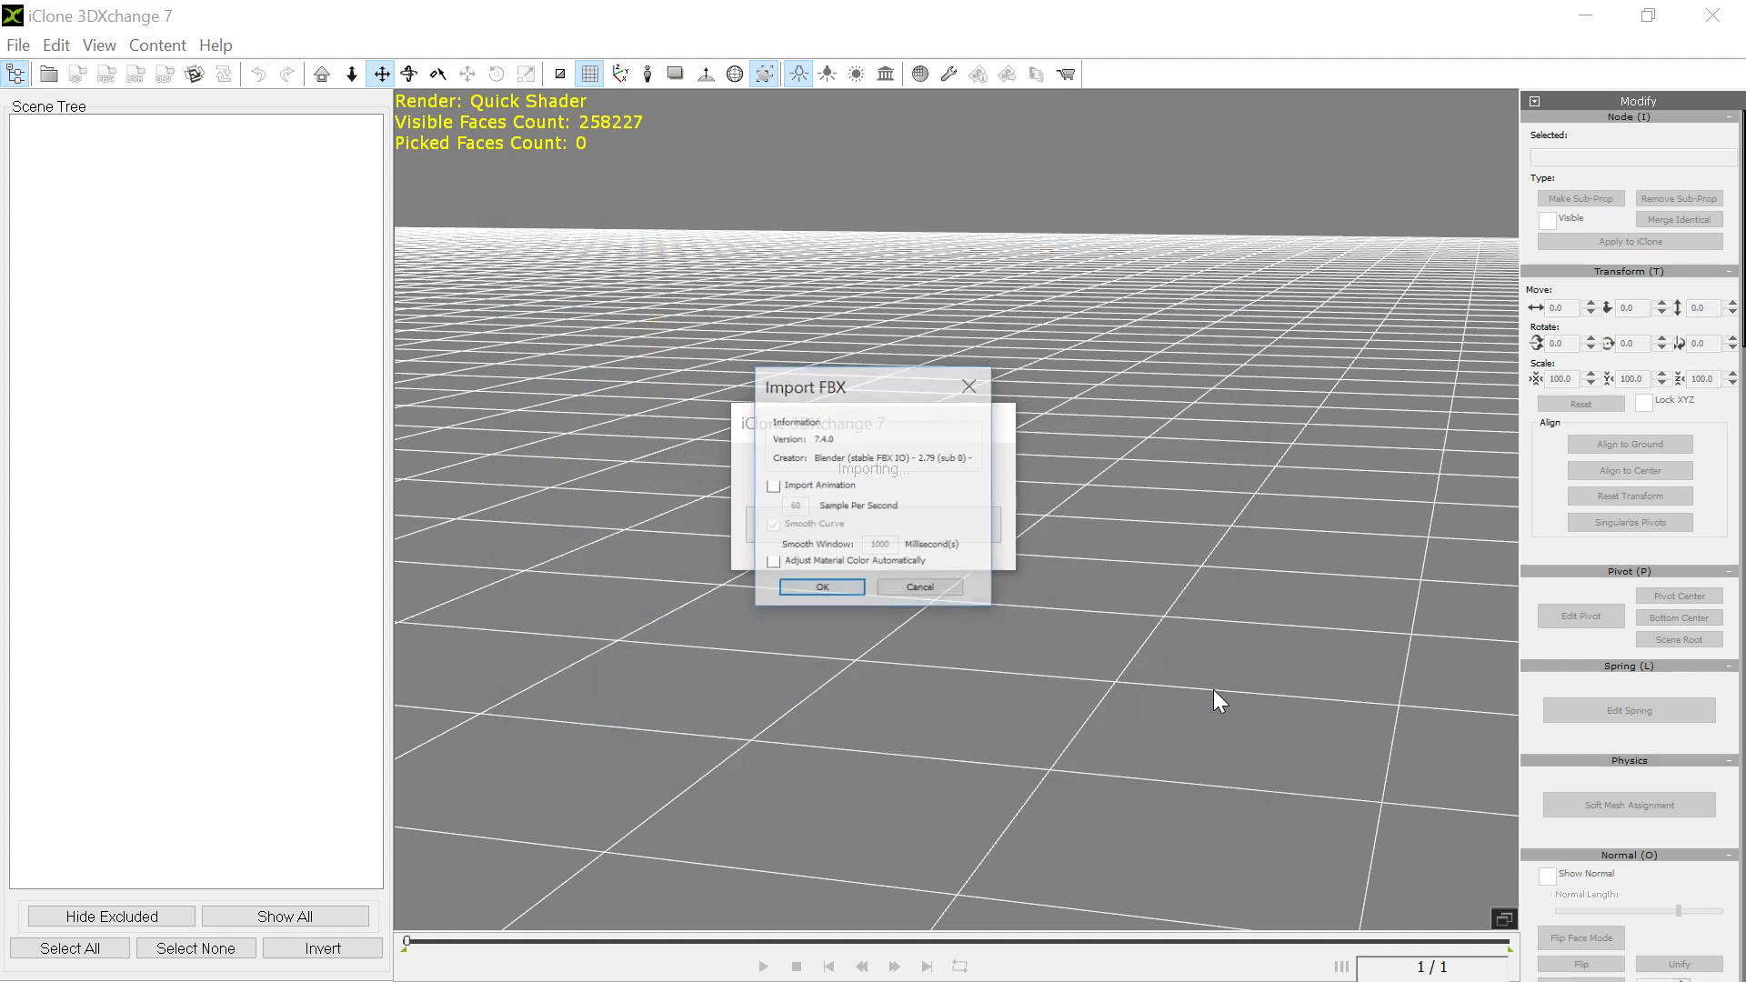
{"action": "left_click", "coordinate": [820, 589]}
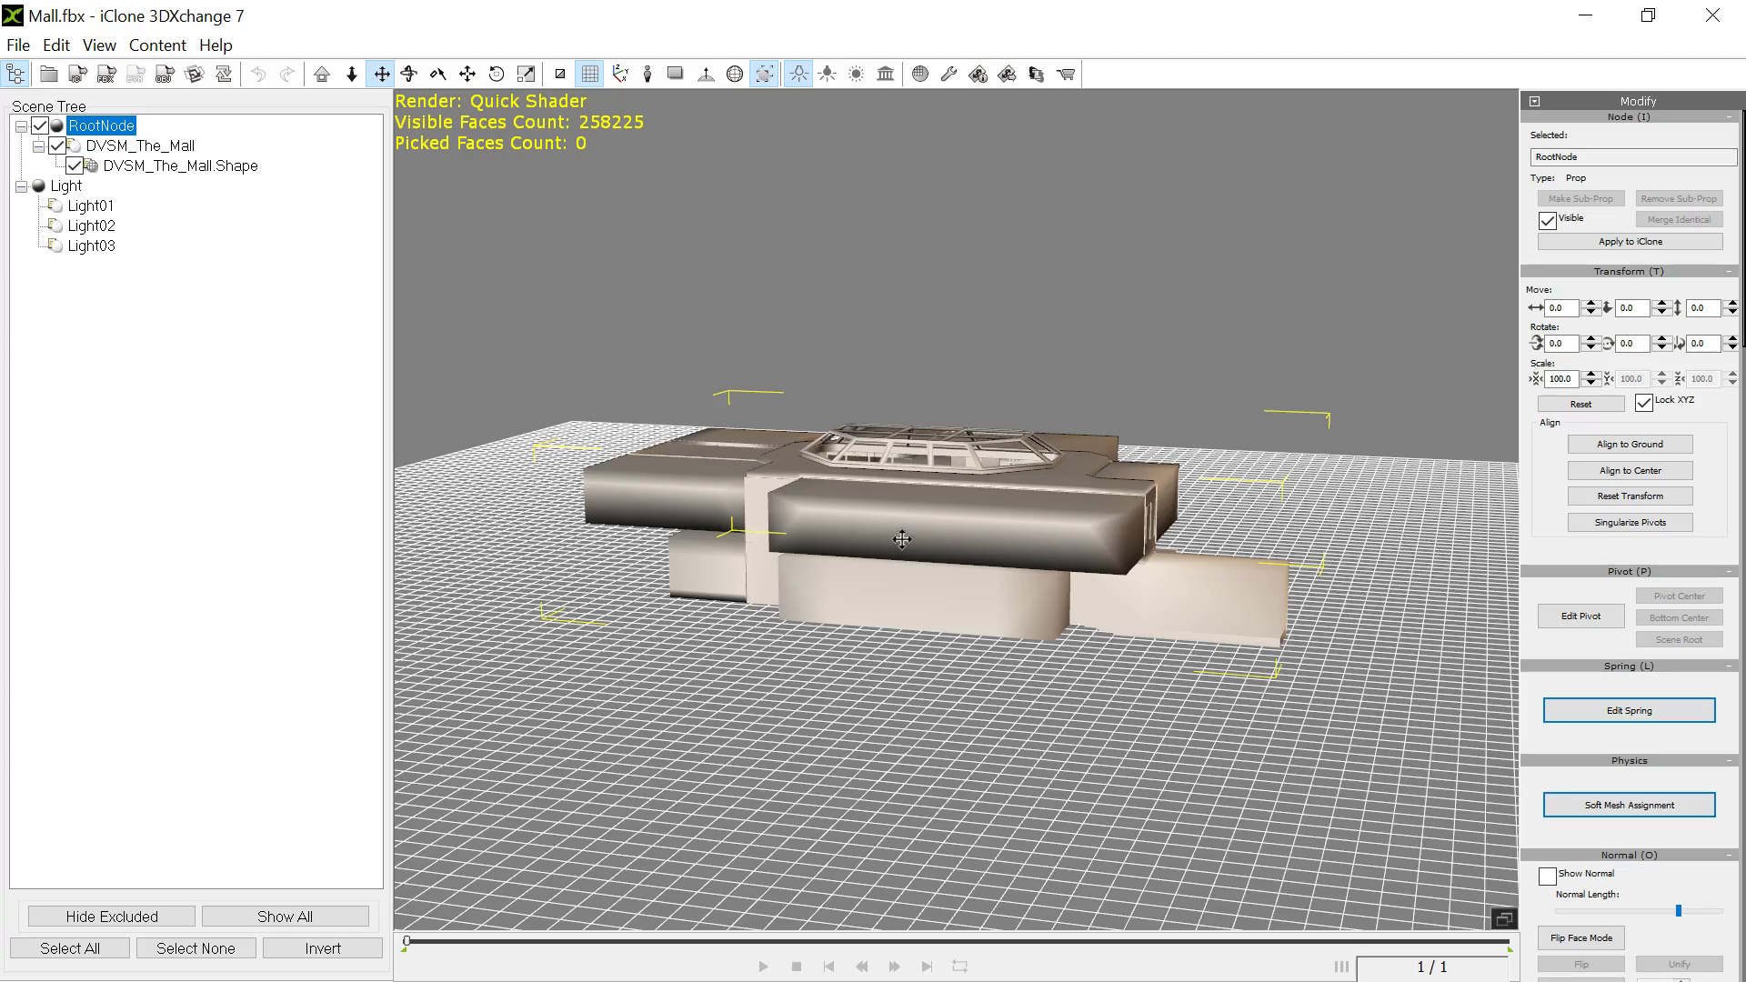
{"action": "scroll", "coordinate": [953, 479], "scroll_direction": "up", "scroll_amount": 5}
{"action": "scroll", "coordinate": [953, 479], "scroll_direction": "up", "scroll_amount": 3}
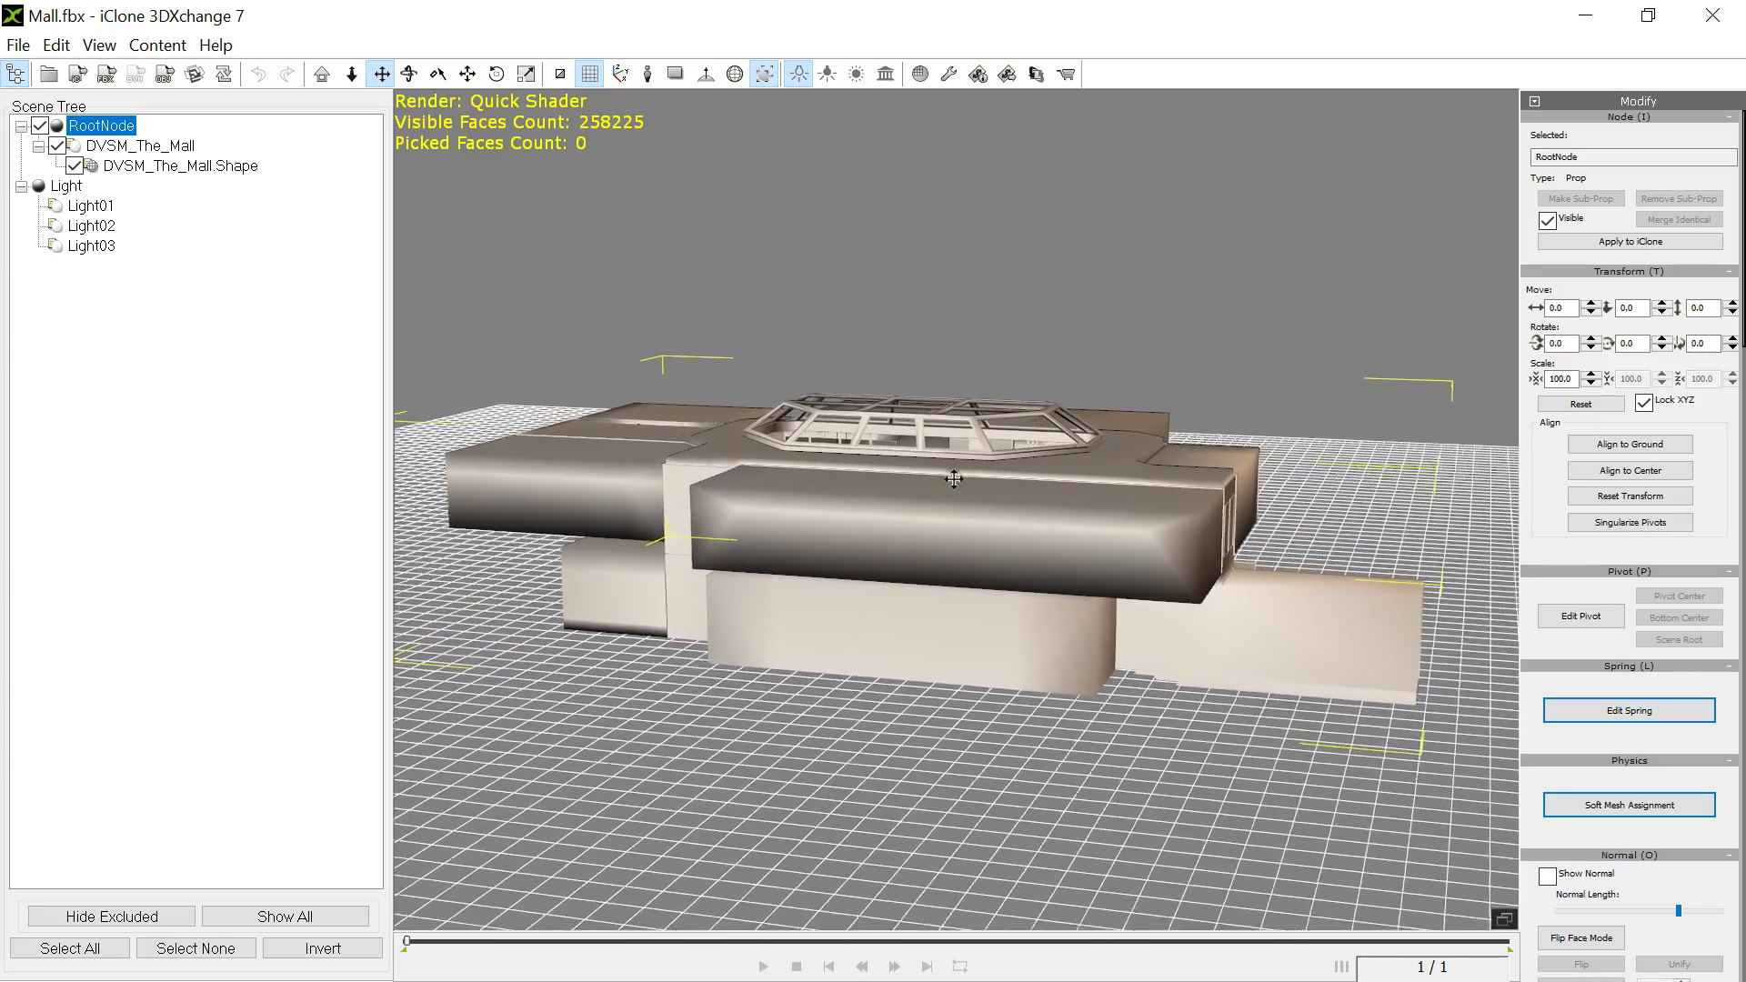
{"action": "scroll", "coordinate": [953, 479], "scroll_direction": "down", "scroll_amount": 3}
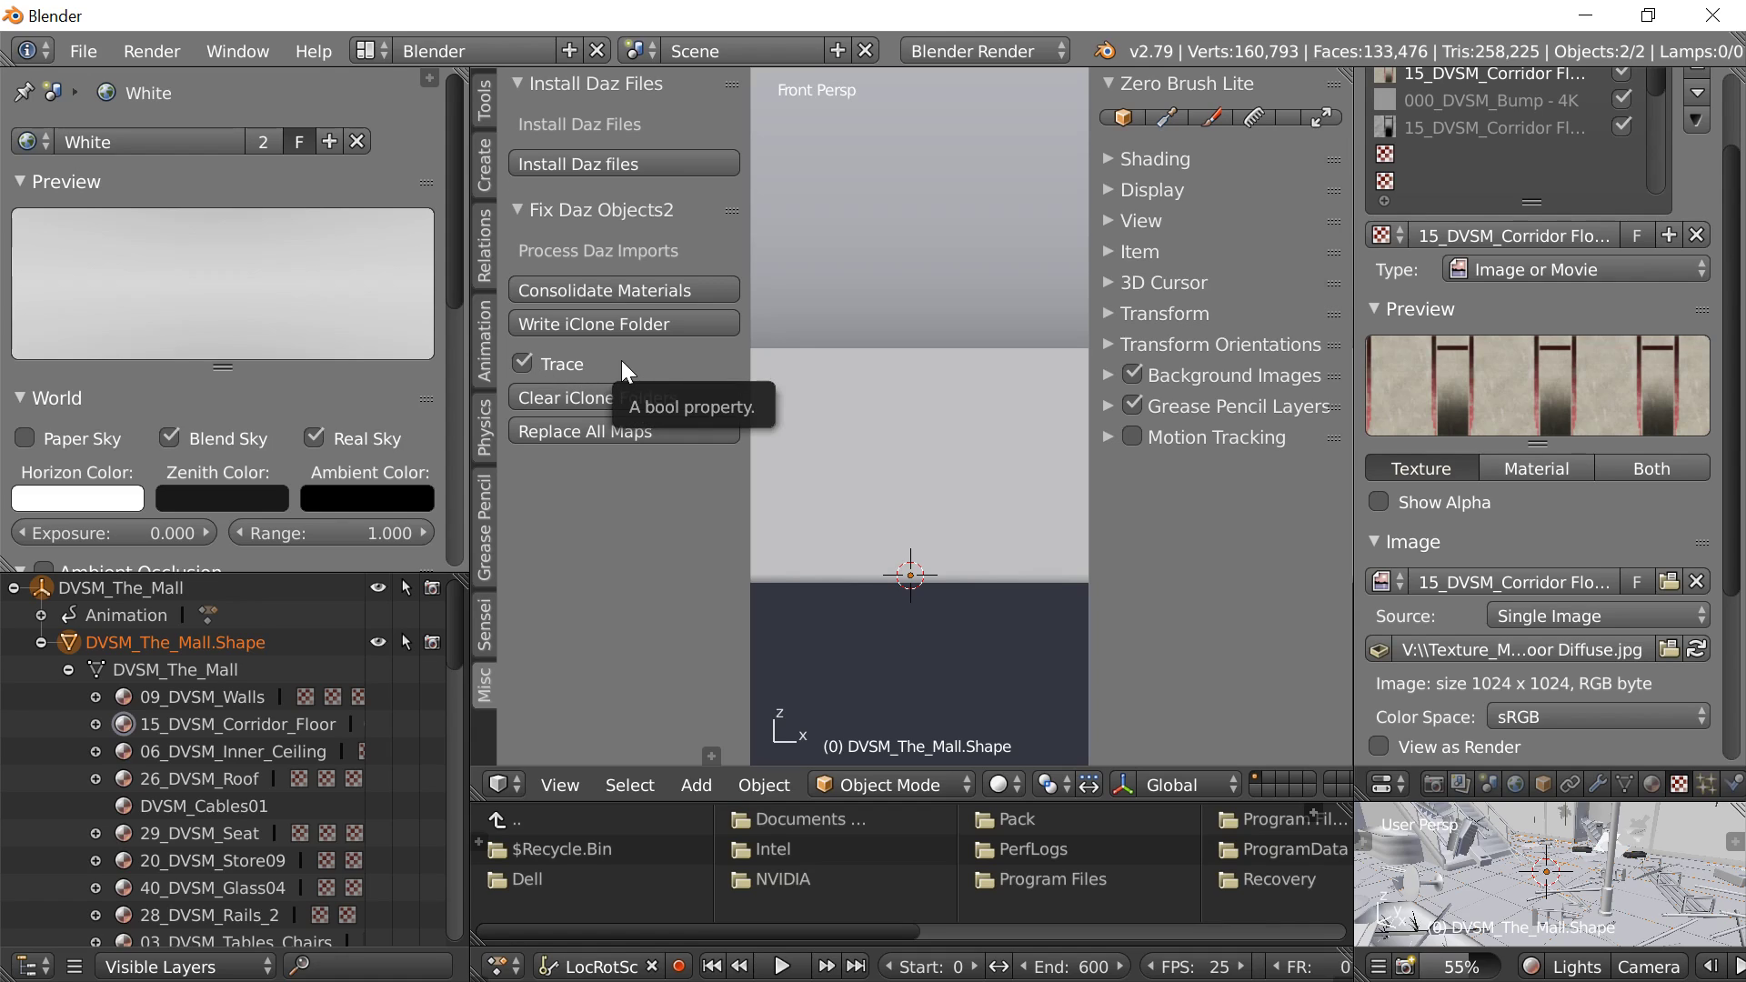
- Turn off the Trace option of the Daz add-on in Blender and narrow the outliner area
{"action": "left_click", "coordinate": [525, 362]}
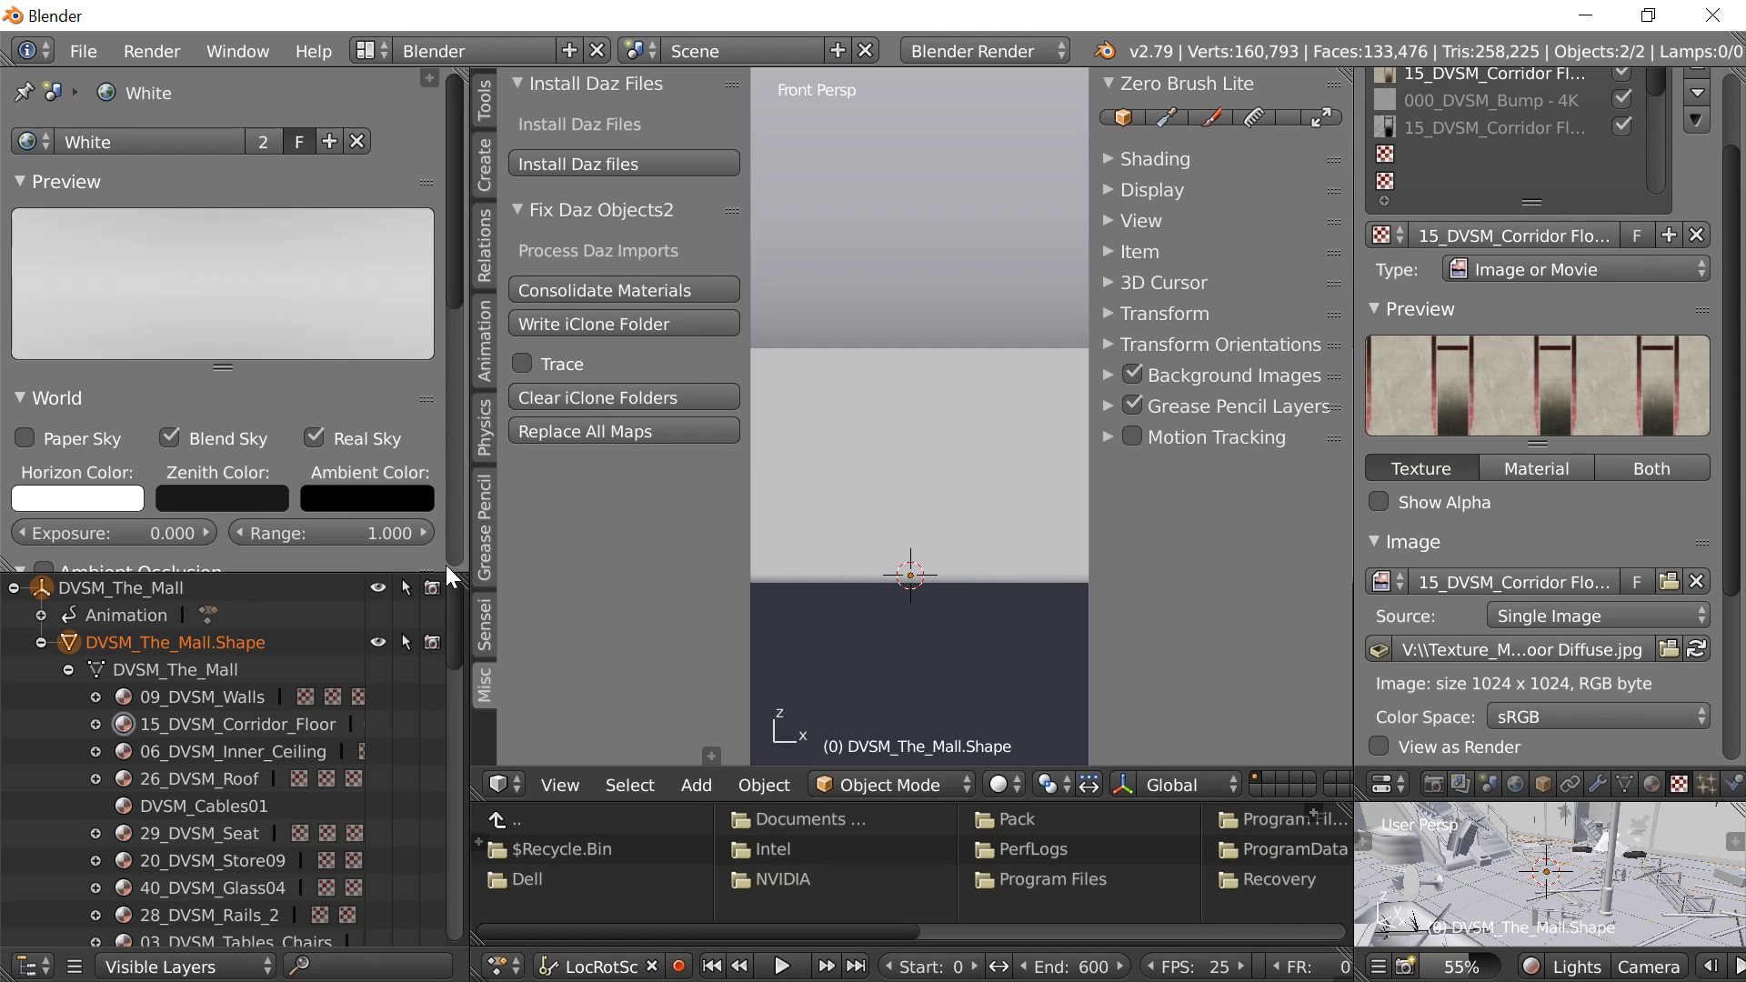
{"action": "left_click_drag", "start_coordinate": [466, 570], "coordinate": [401, 570]}
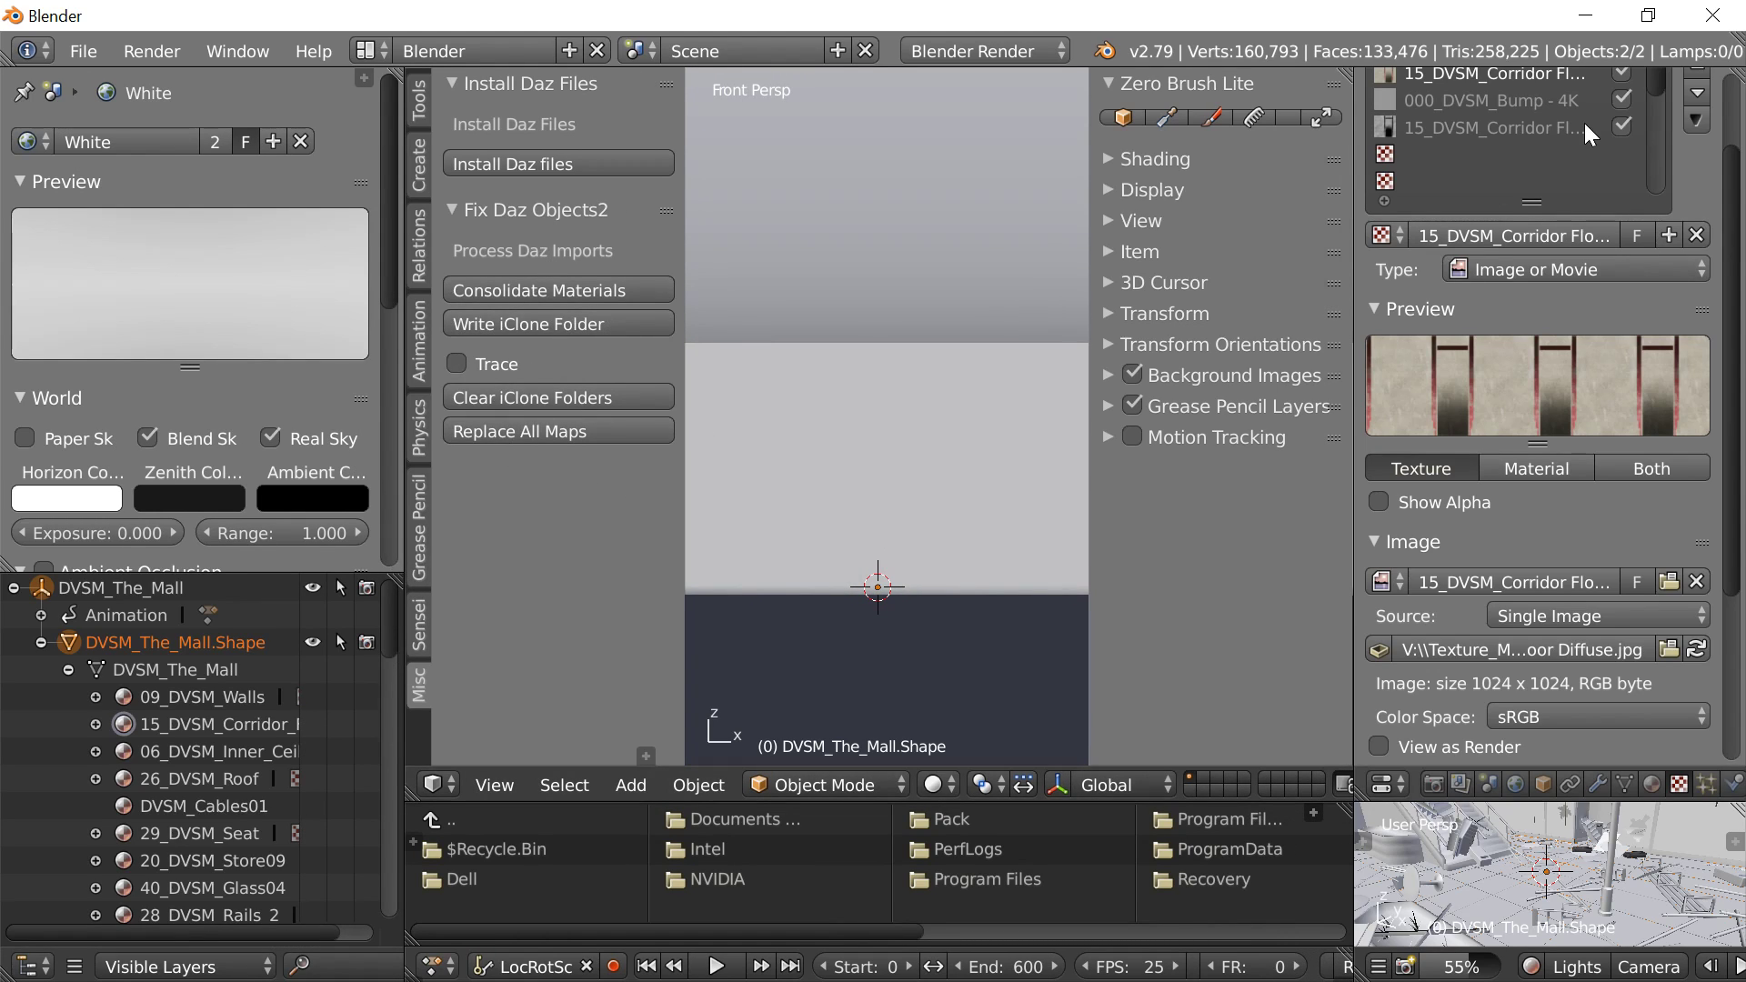
- Switch to 3DXchange, transfer the mall to iClone 7, and maximize the iClone window with the Timeline closed
{"action": "left_click", "coordinate": [1589, 28]}
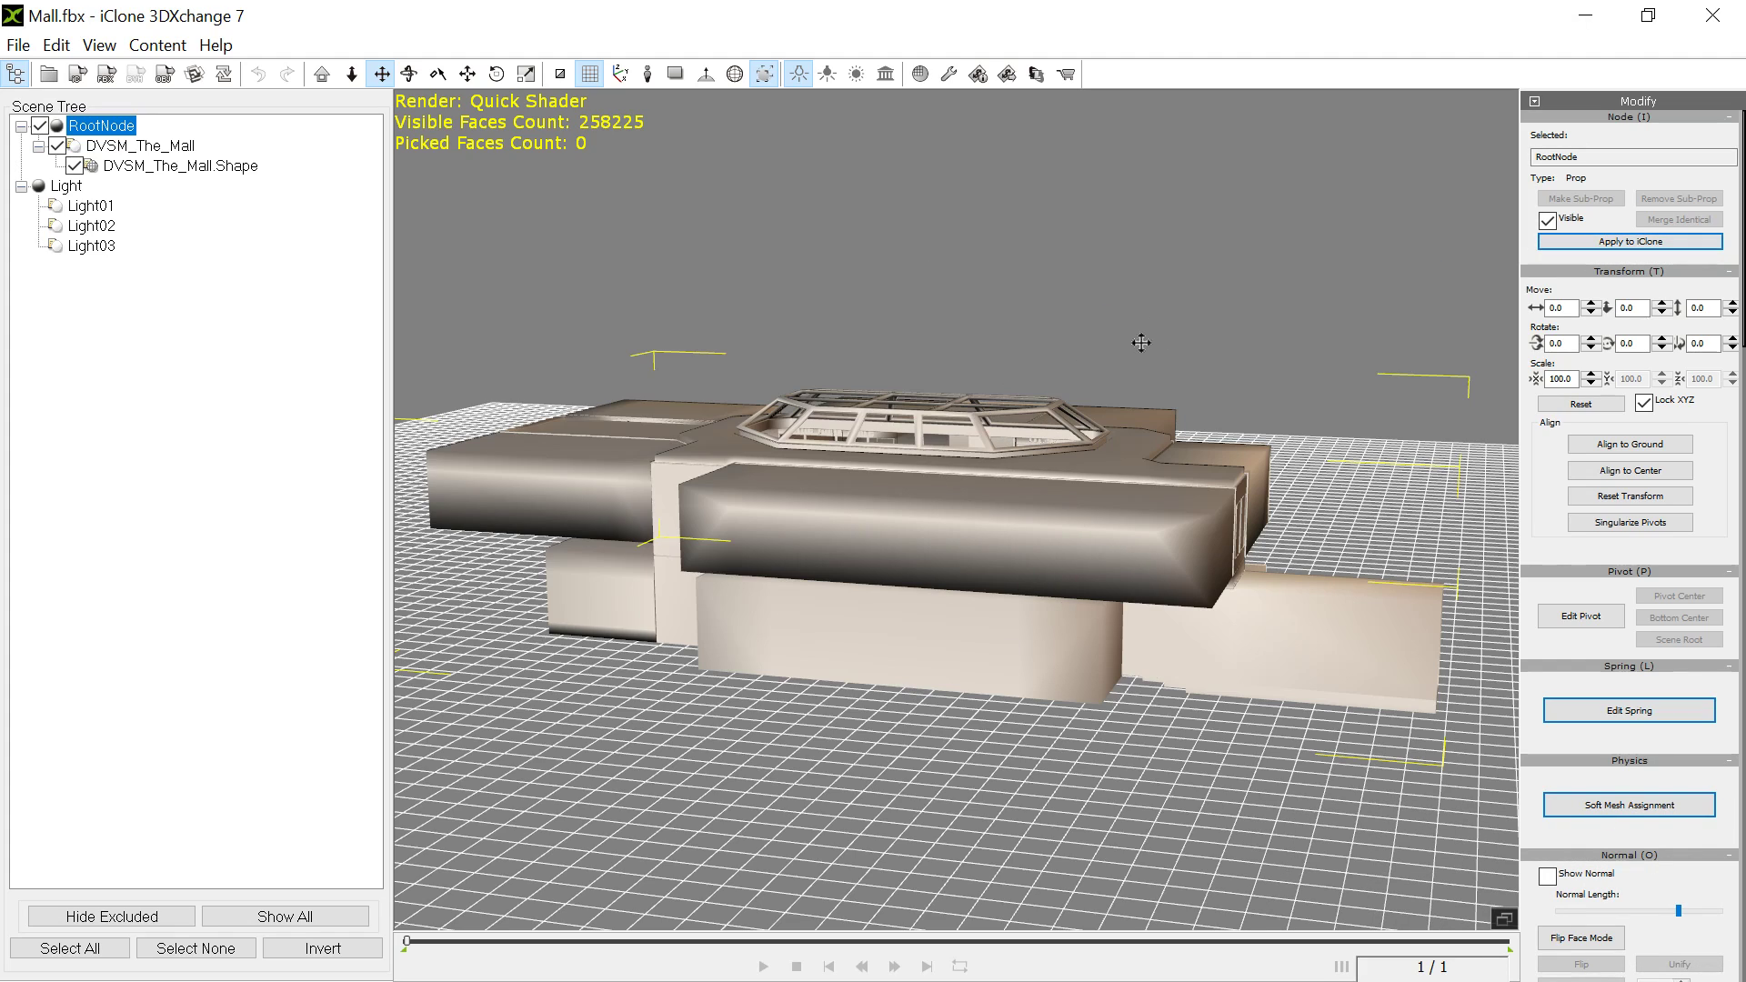
{"action": "key", "text": "F3"}
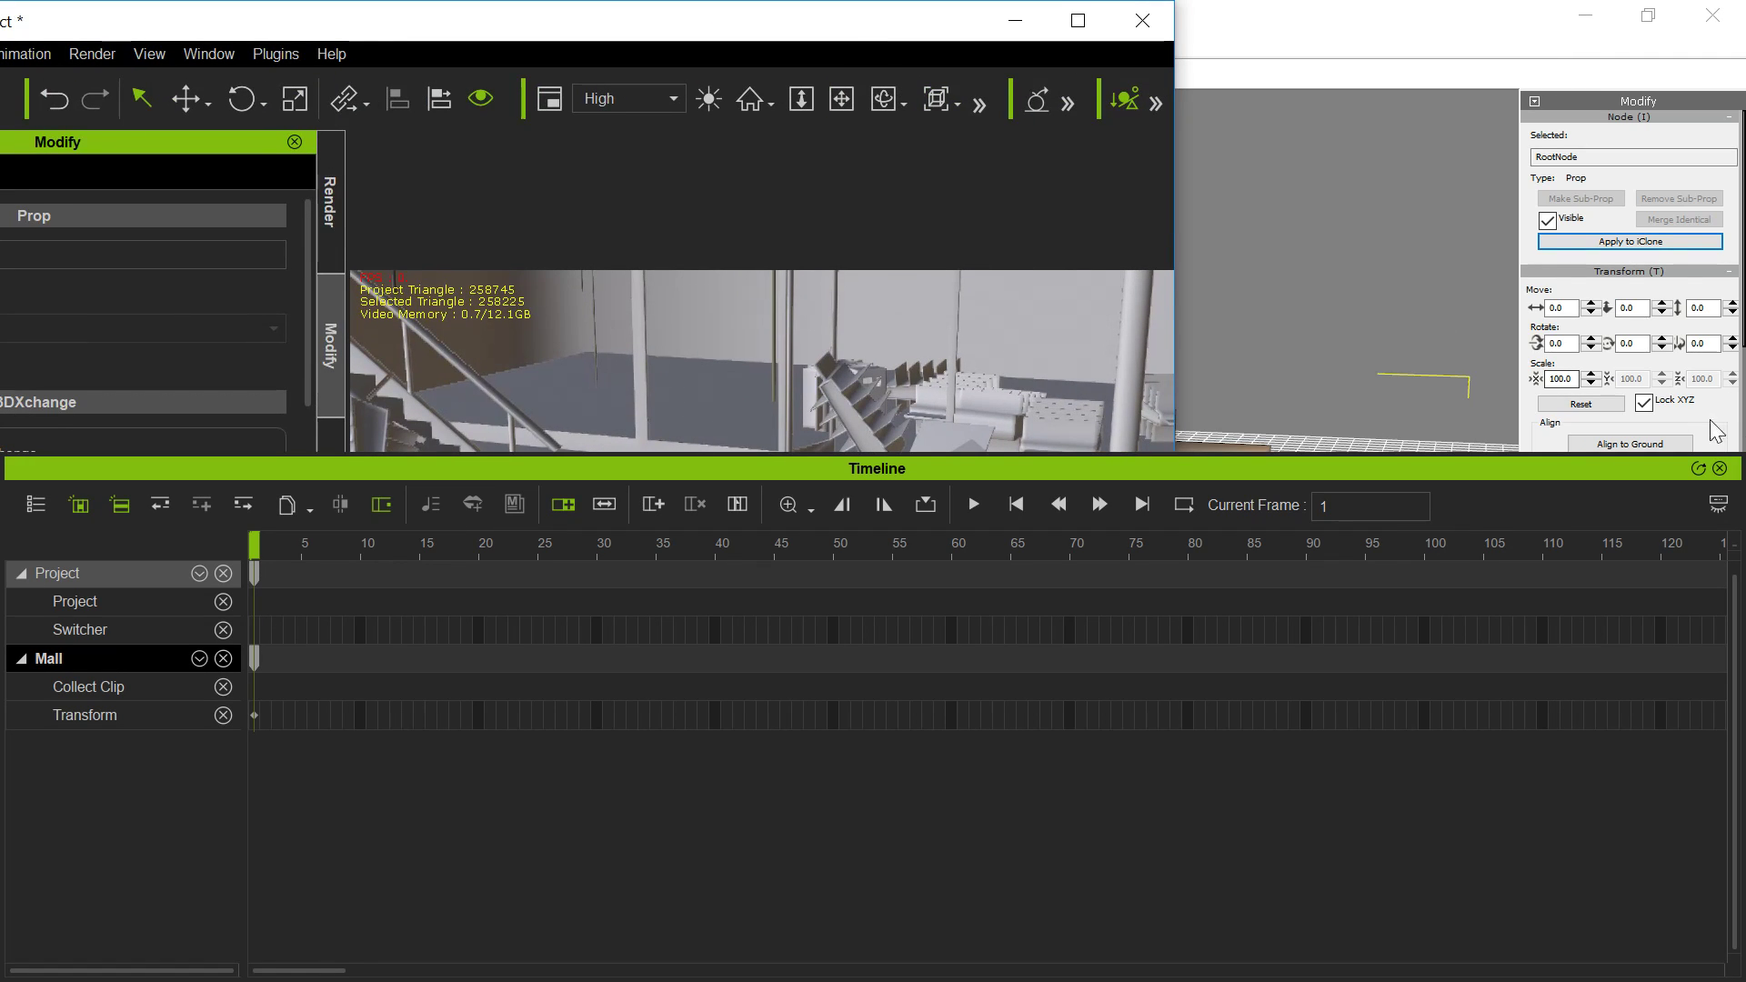
{"action": "left_click", "coordinate": [1718, 470]}
{"action": "left_click_drag", "start_coordinate": [615, 30], "coordinate": [966, 47]}
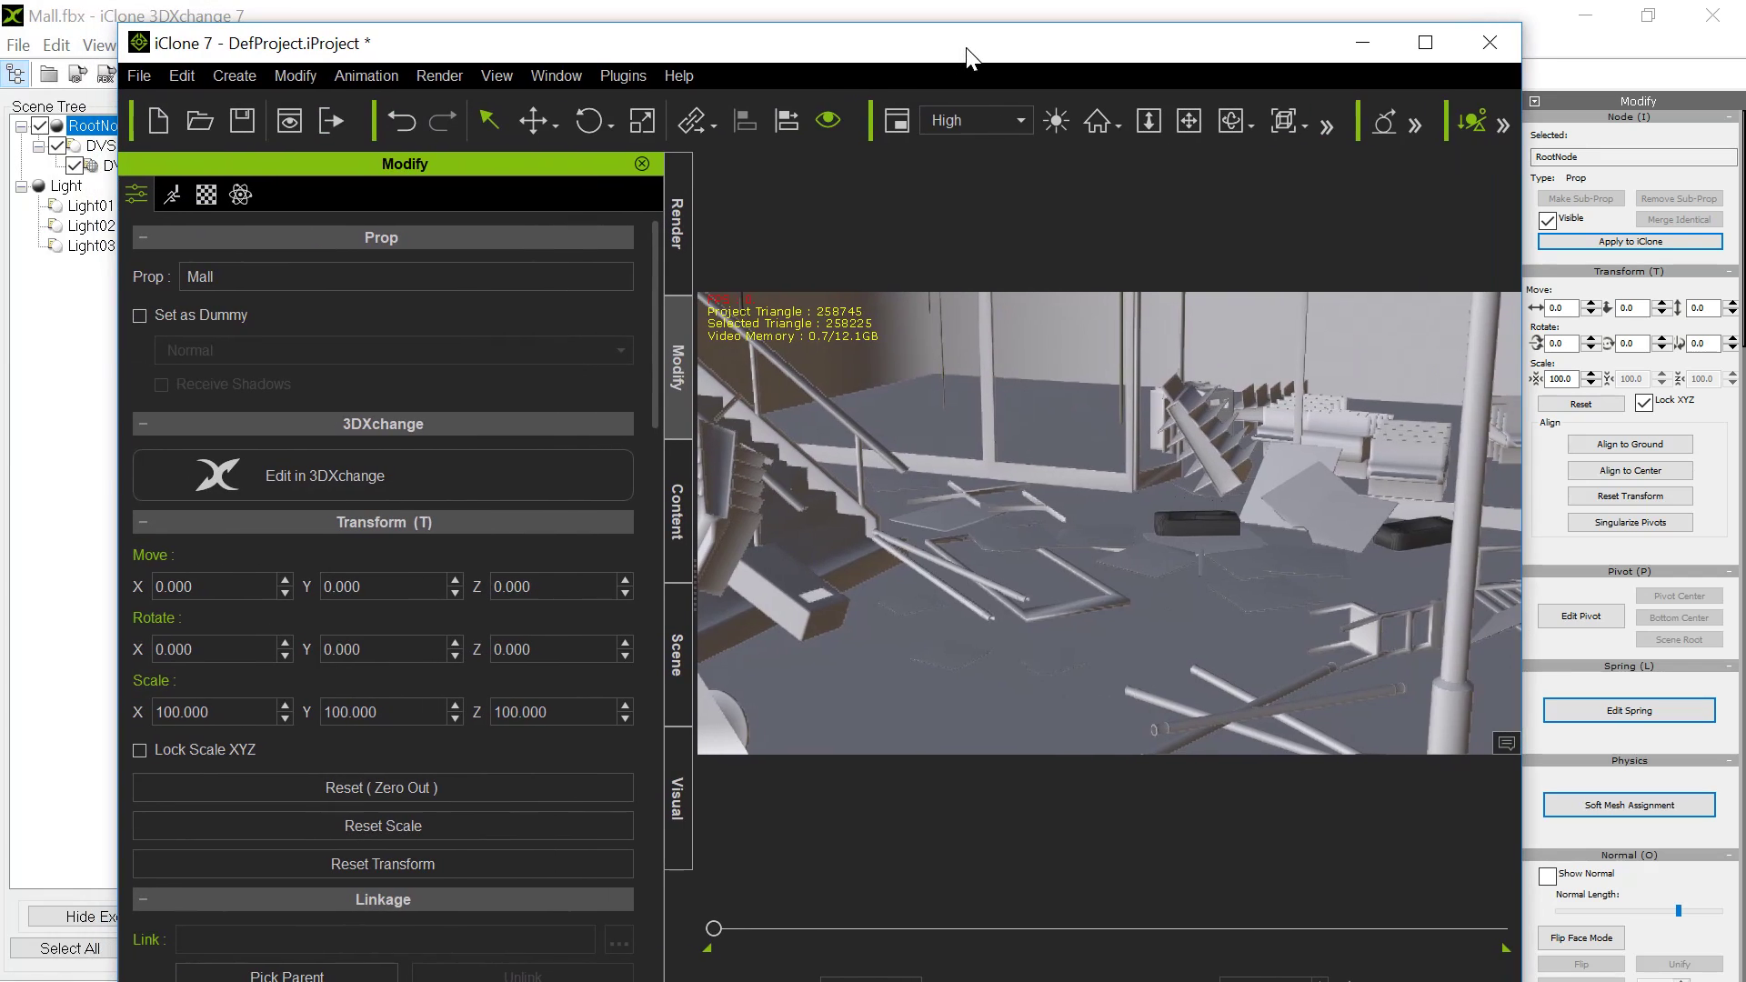
{"action": "left_click", "coordinate": [1405, 45]}
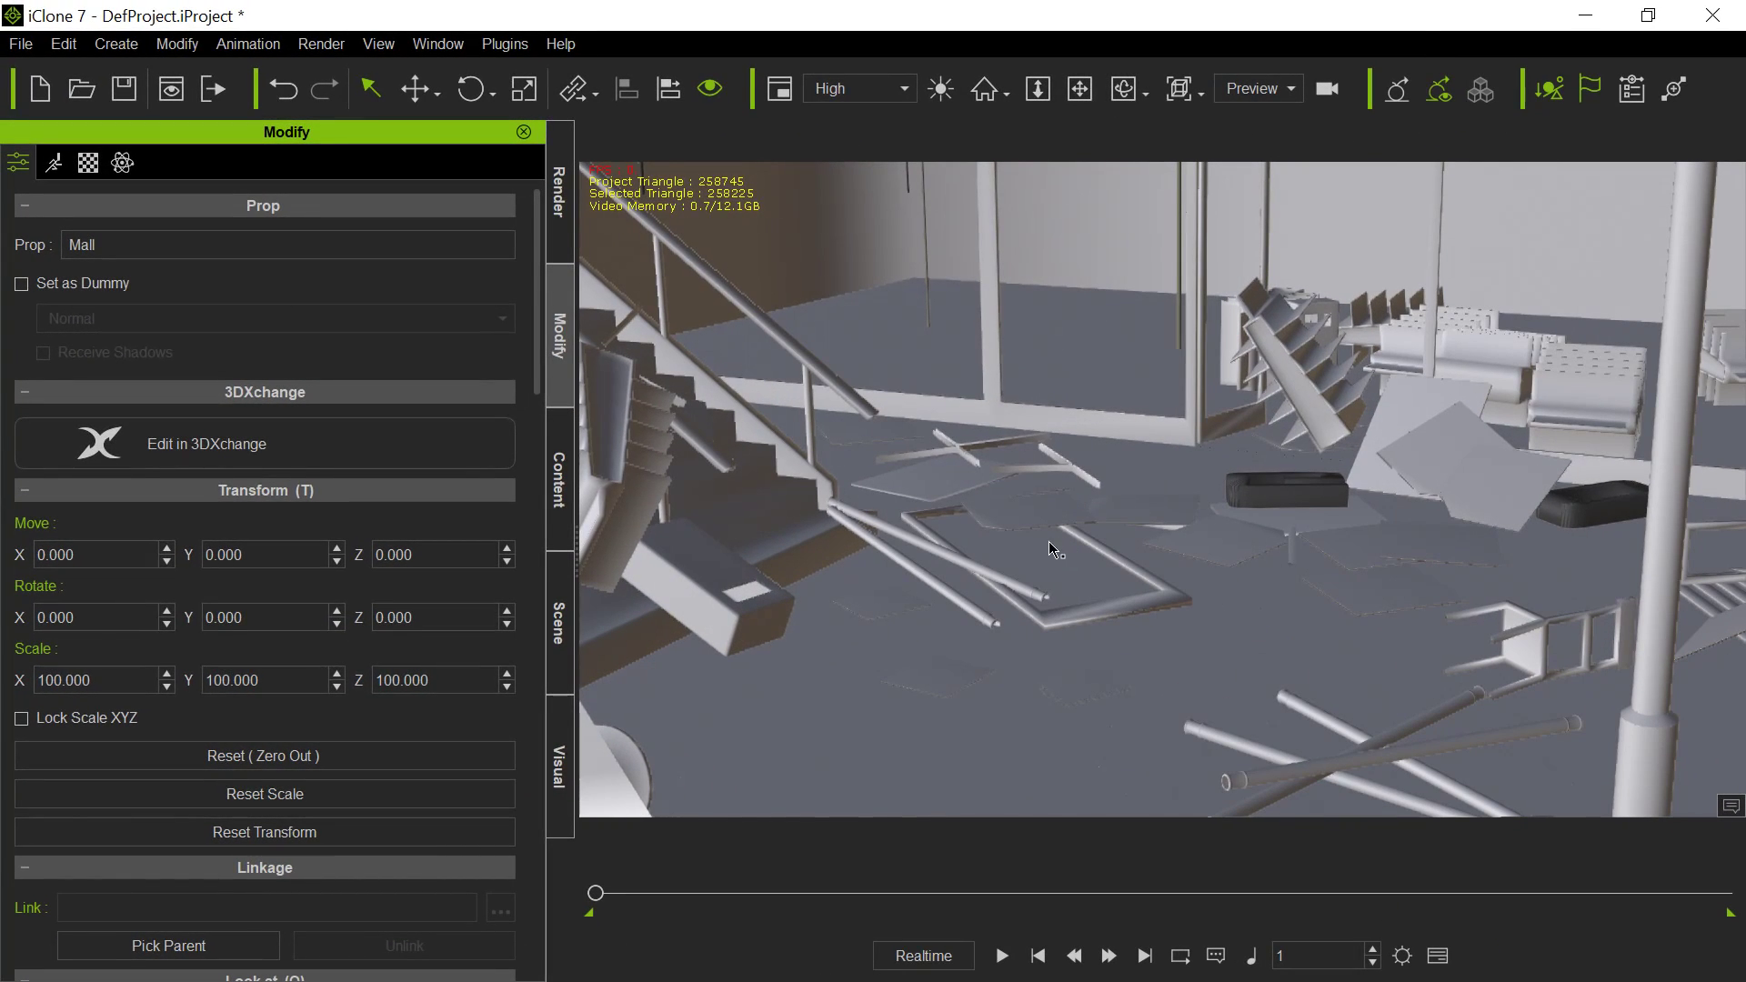
- Examine the mall interior, its material list with the texture load, save and auto-link options, and the Mall entry in the scene list
{"action": "scroll", "coordinate": [982, 405], "scroll_direction": "up", "scroll_amount": 5}
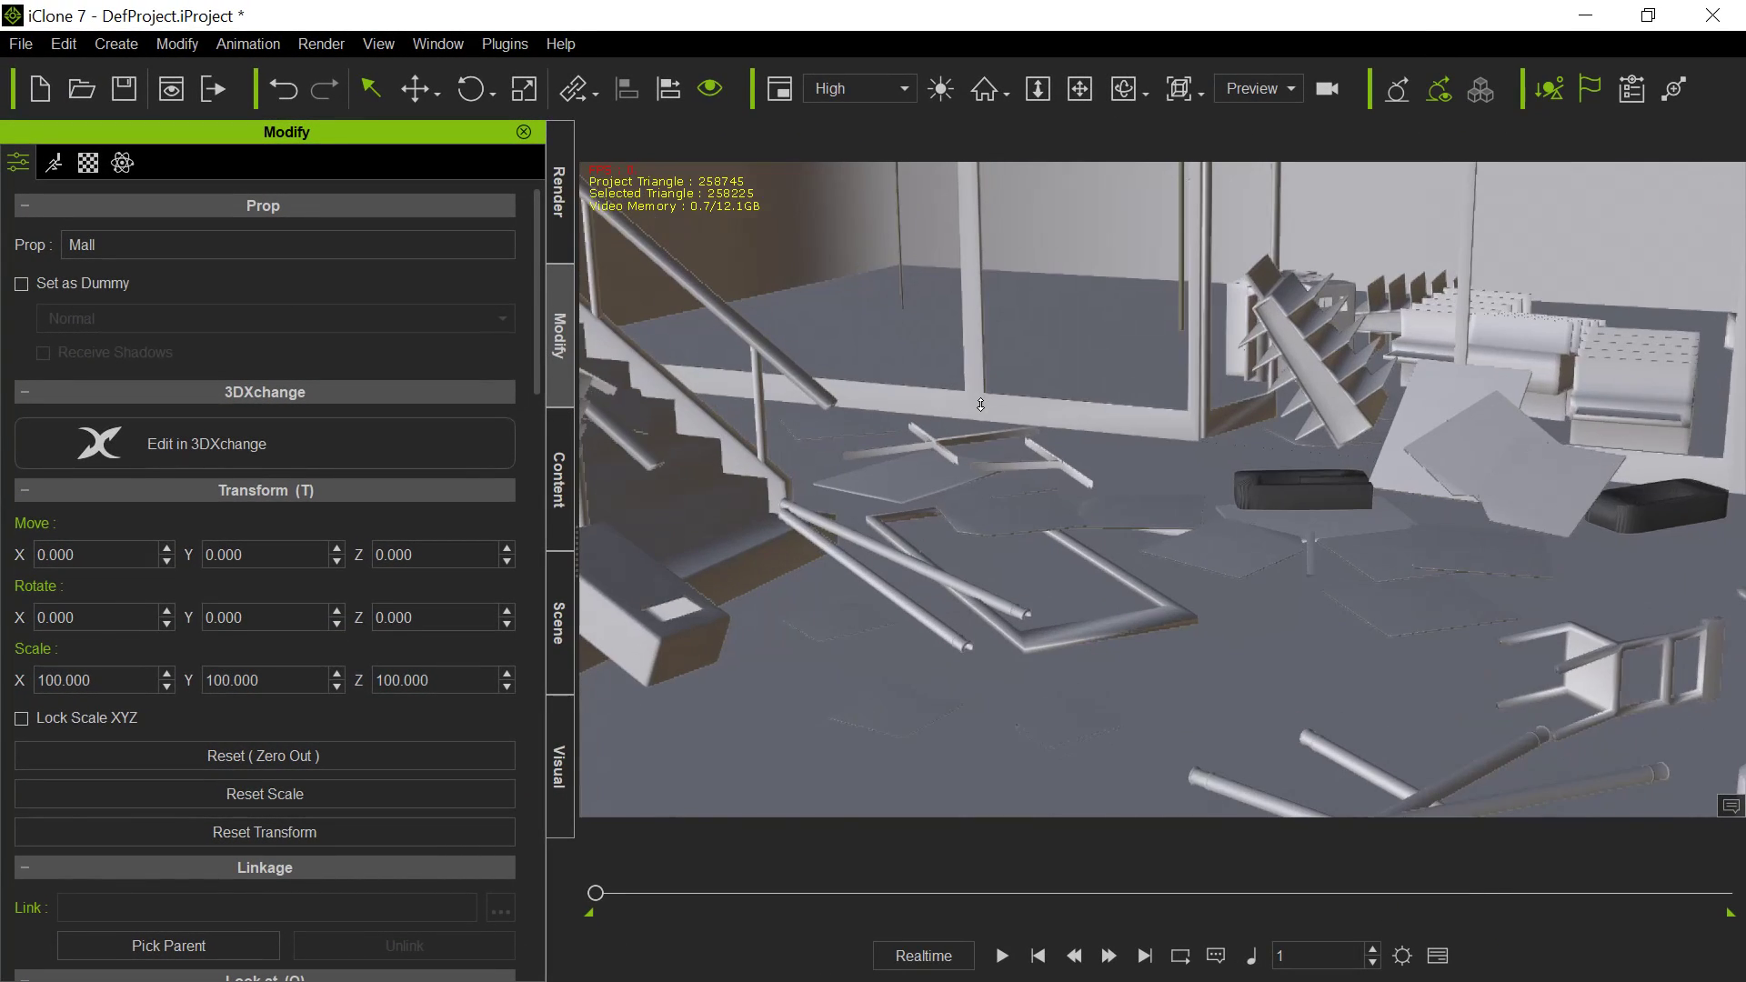
{"action": "scroll", "coordinate": [981, 405], "scroll_direction": "up", "scroll_amount": 3}
{"action": "scroll", "coordinate": [981, 405], "scroll_direction": "up", "scroll_amount": 2}
{"action": "middle_click_drag", "start_coordinate": [981, 404], "coordinate": [1163, 339]}
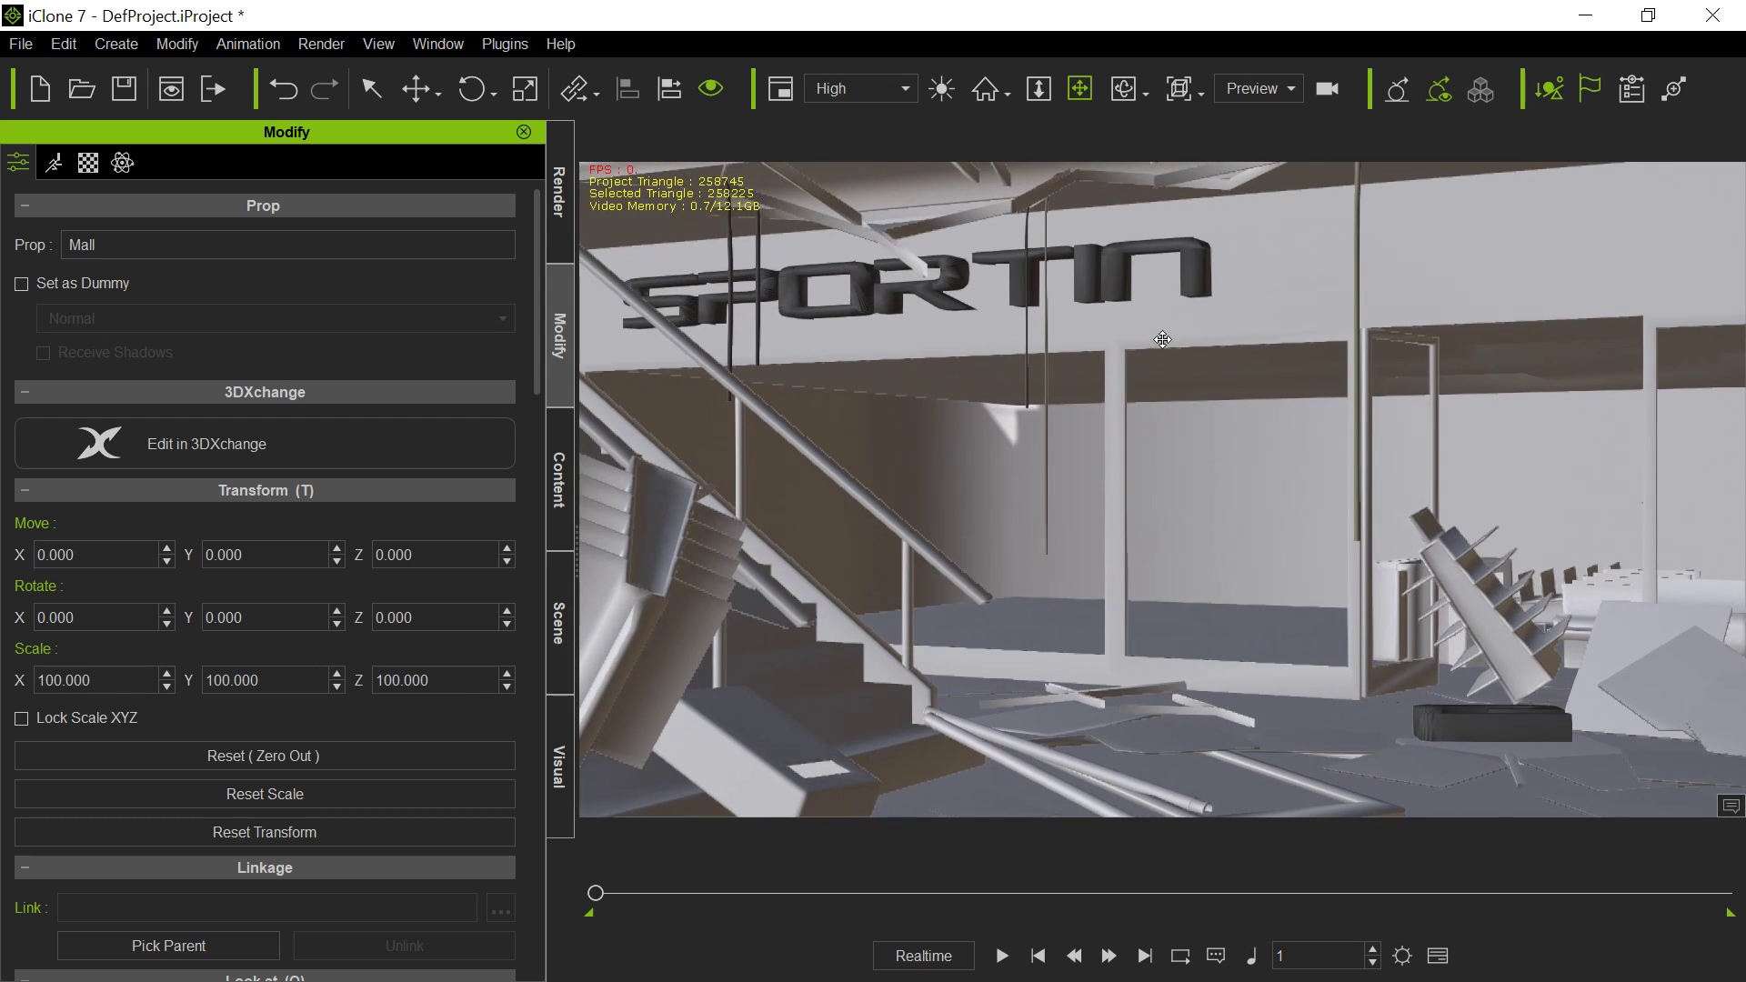
{"action": "left_click", "coordinate": [87, 163]}
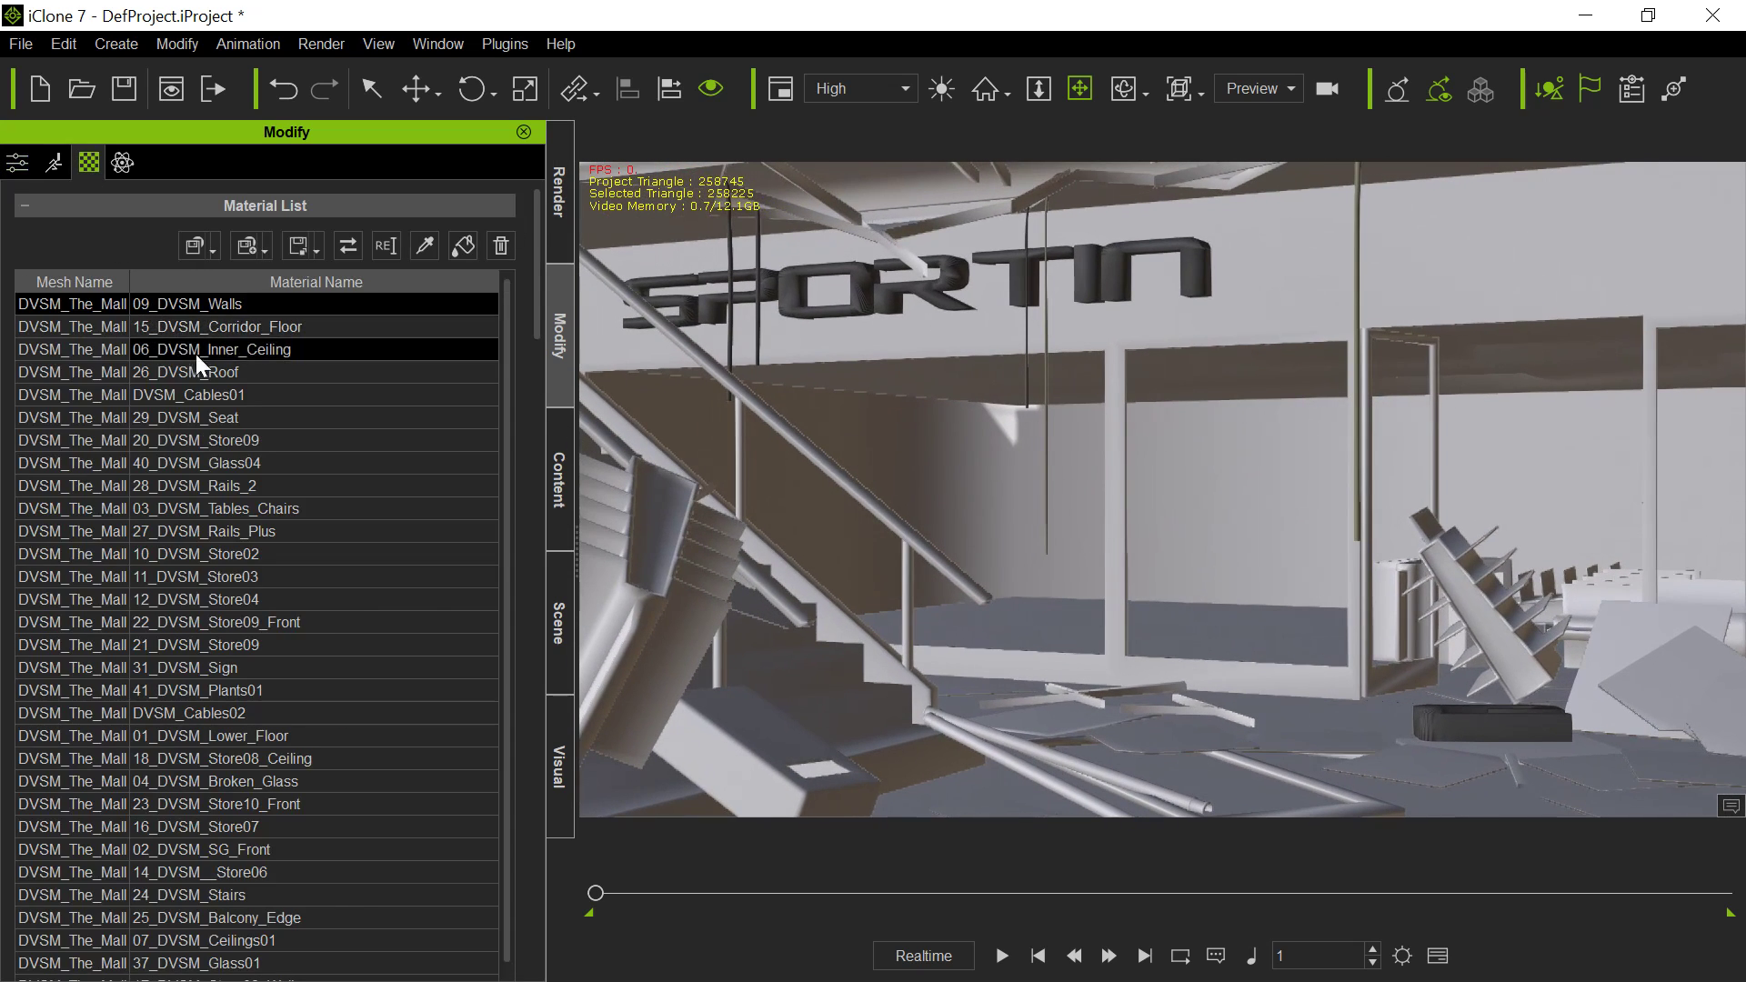
{"action": "left_click", "coordinate": [316, 254]}
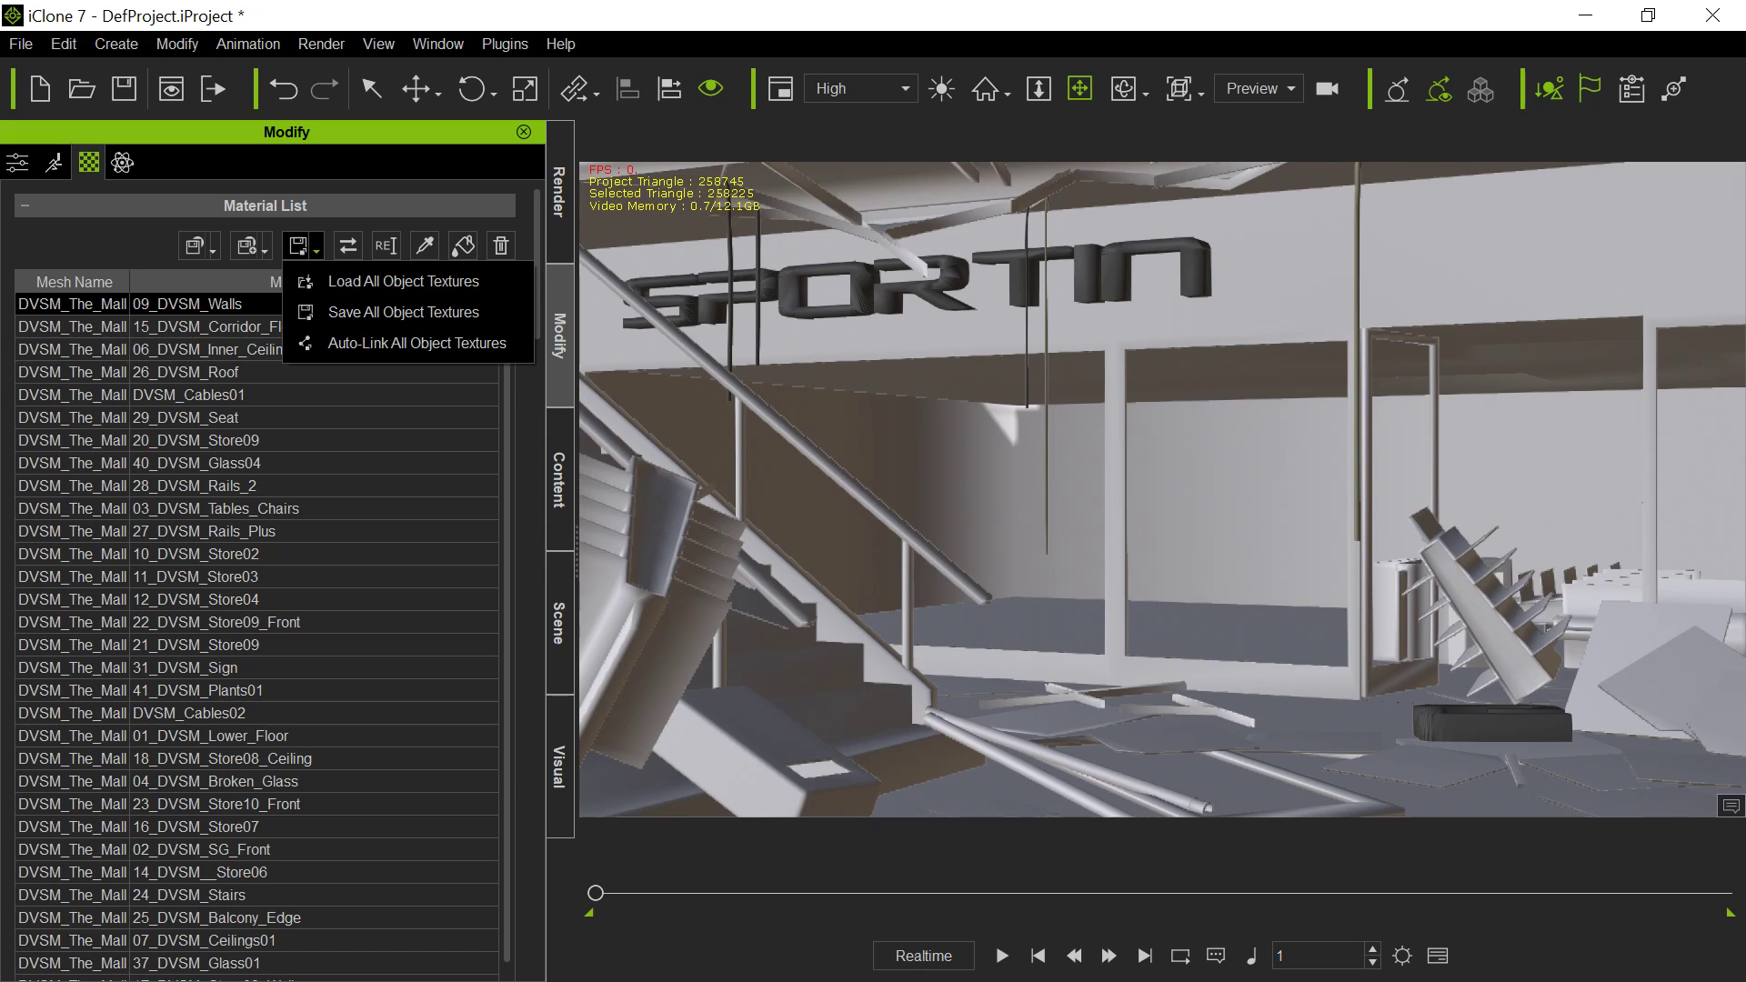
{"action": "left_click", "coordinate": [285, 122]}
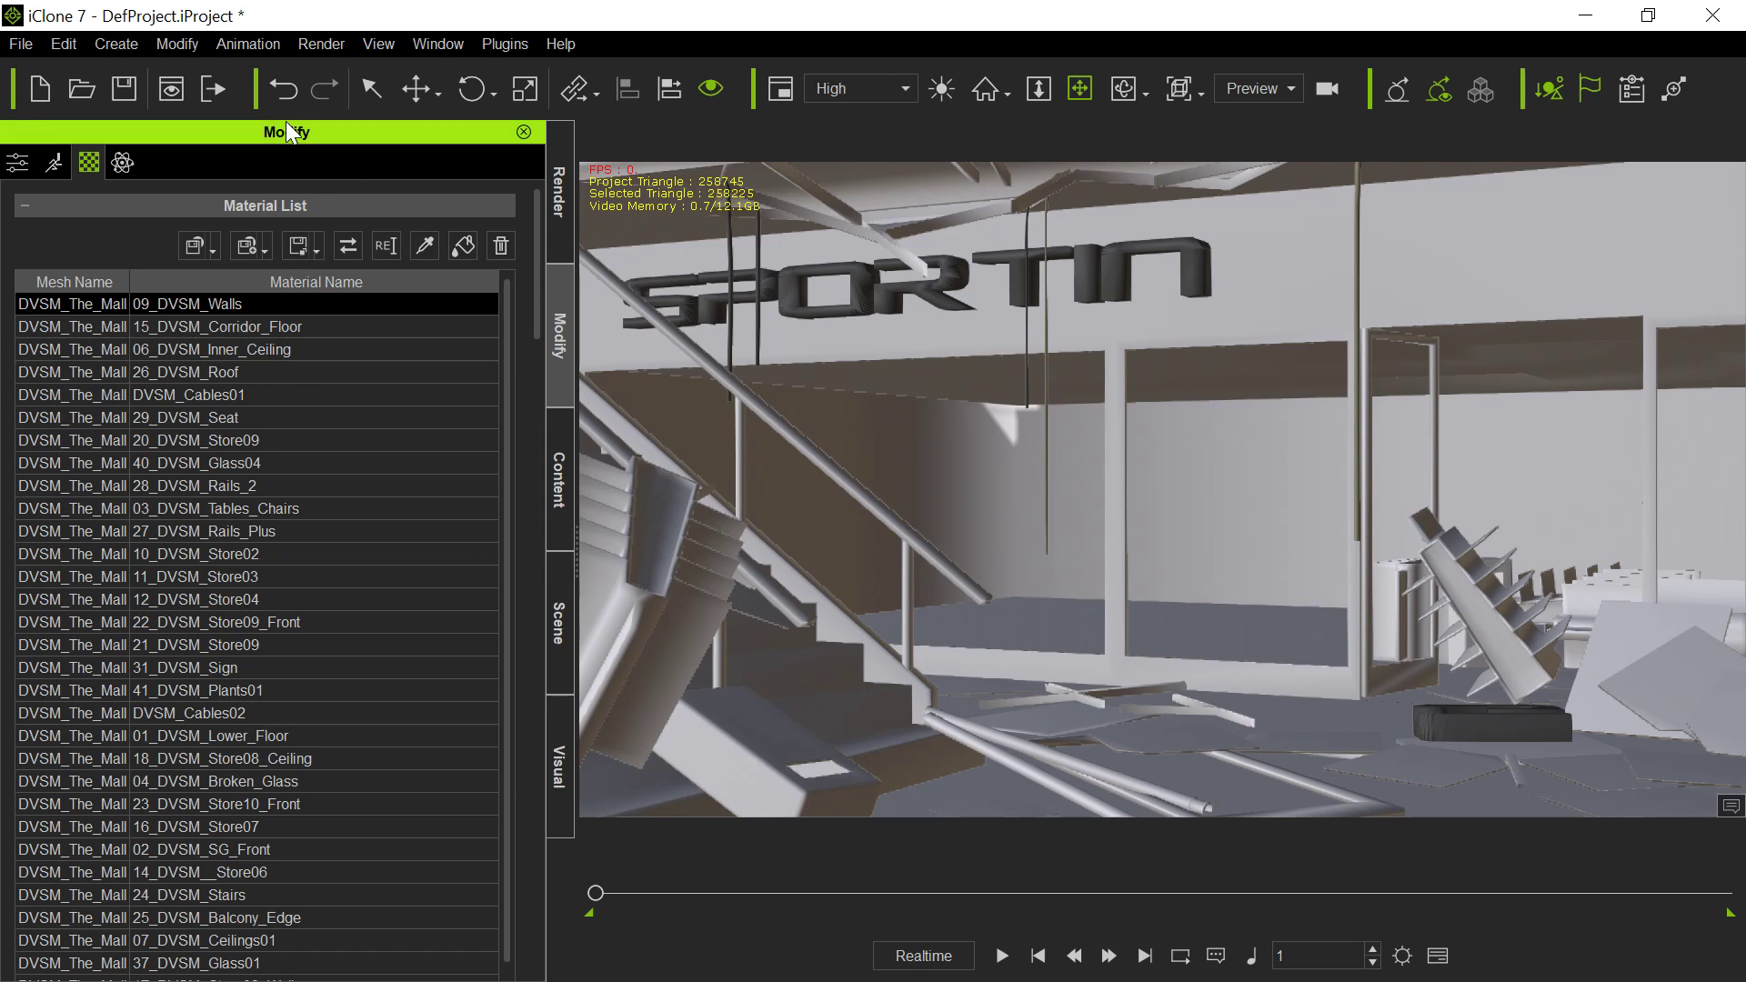
{"action": "left_click", "coordinate": [564, 499]}
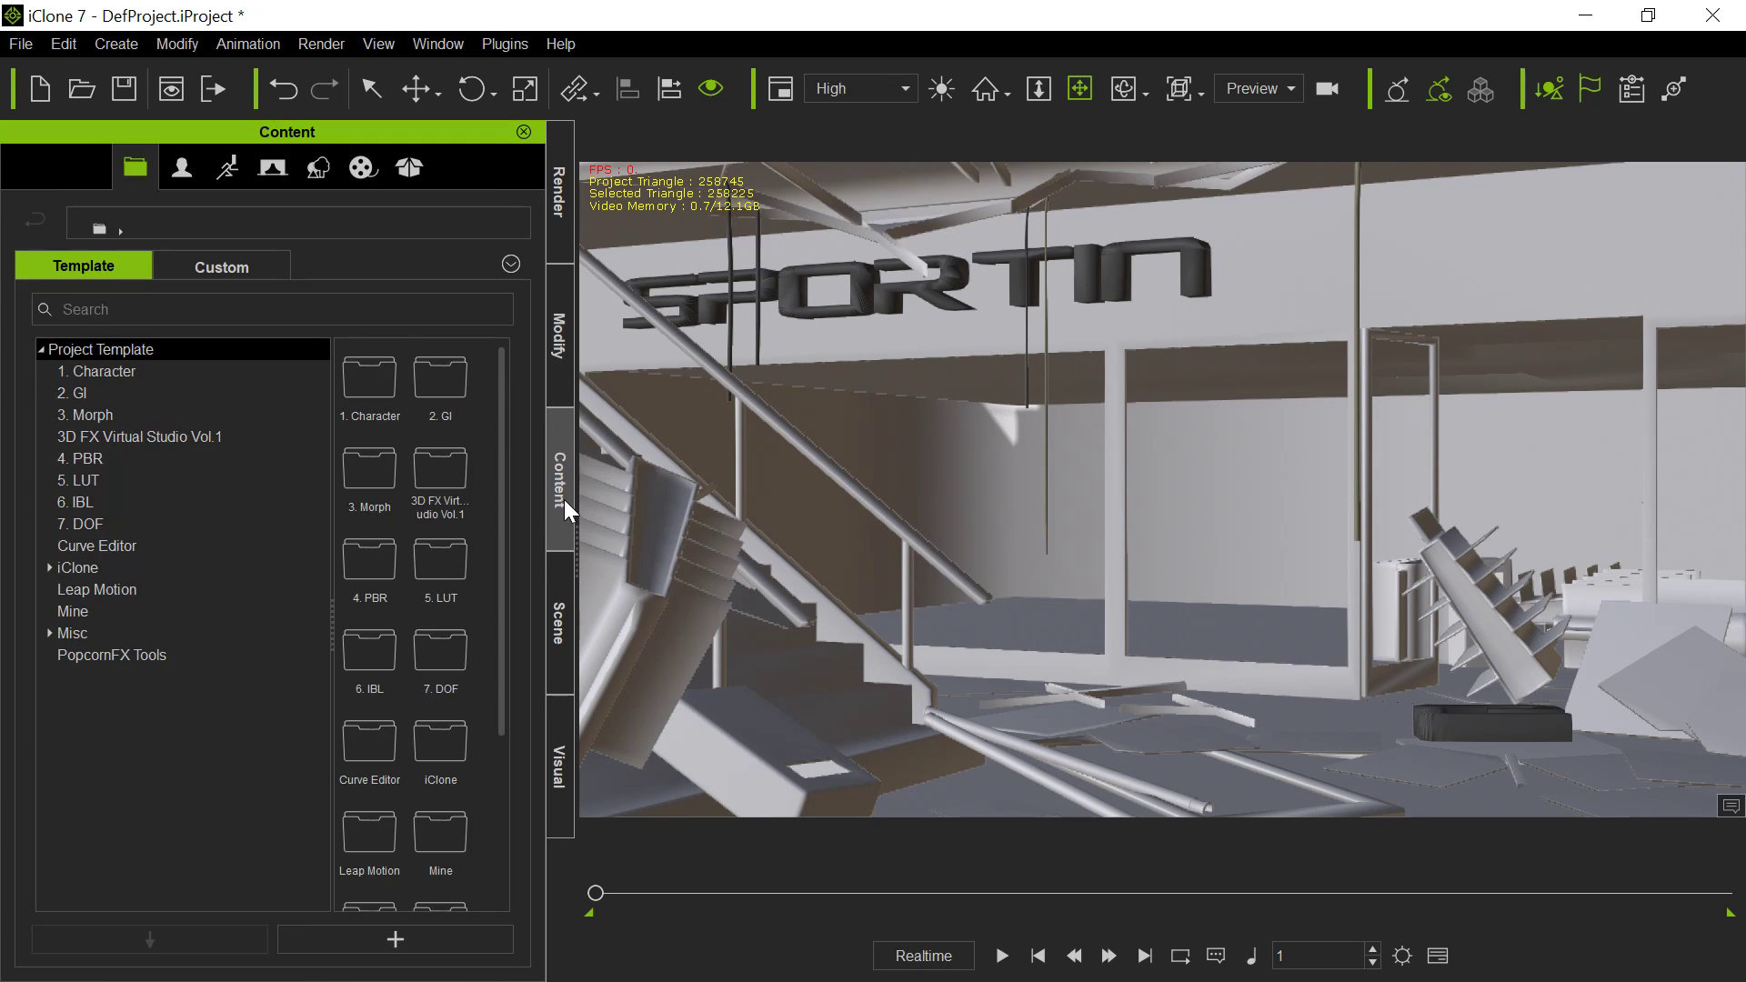
{"action": "left_click", "coordinate": [563, 591]}
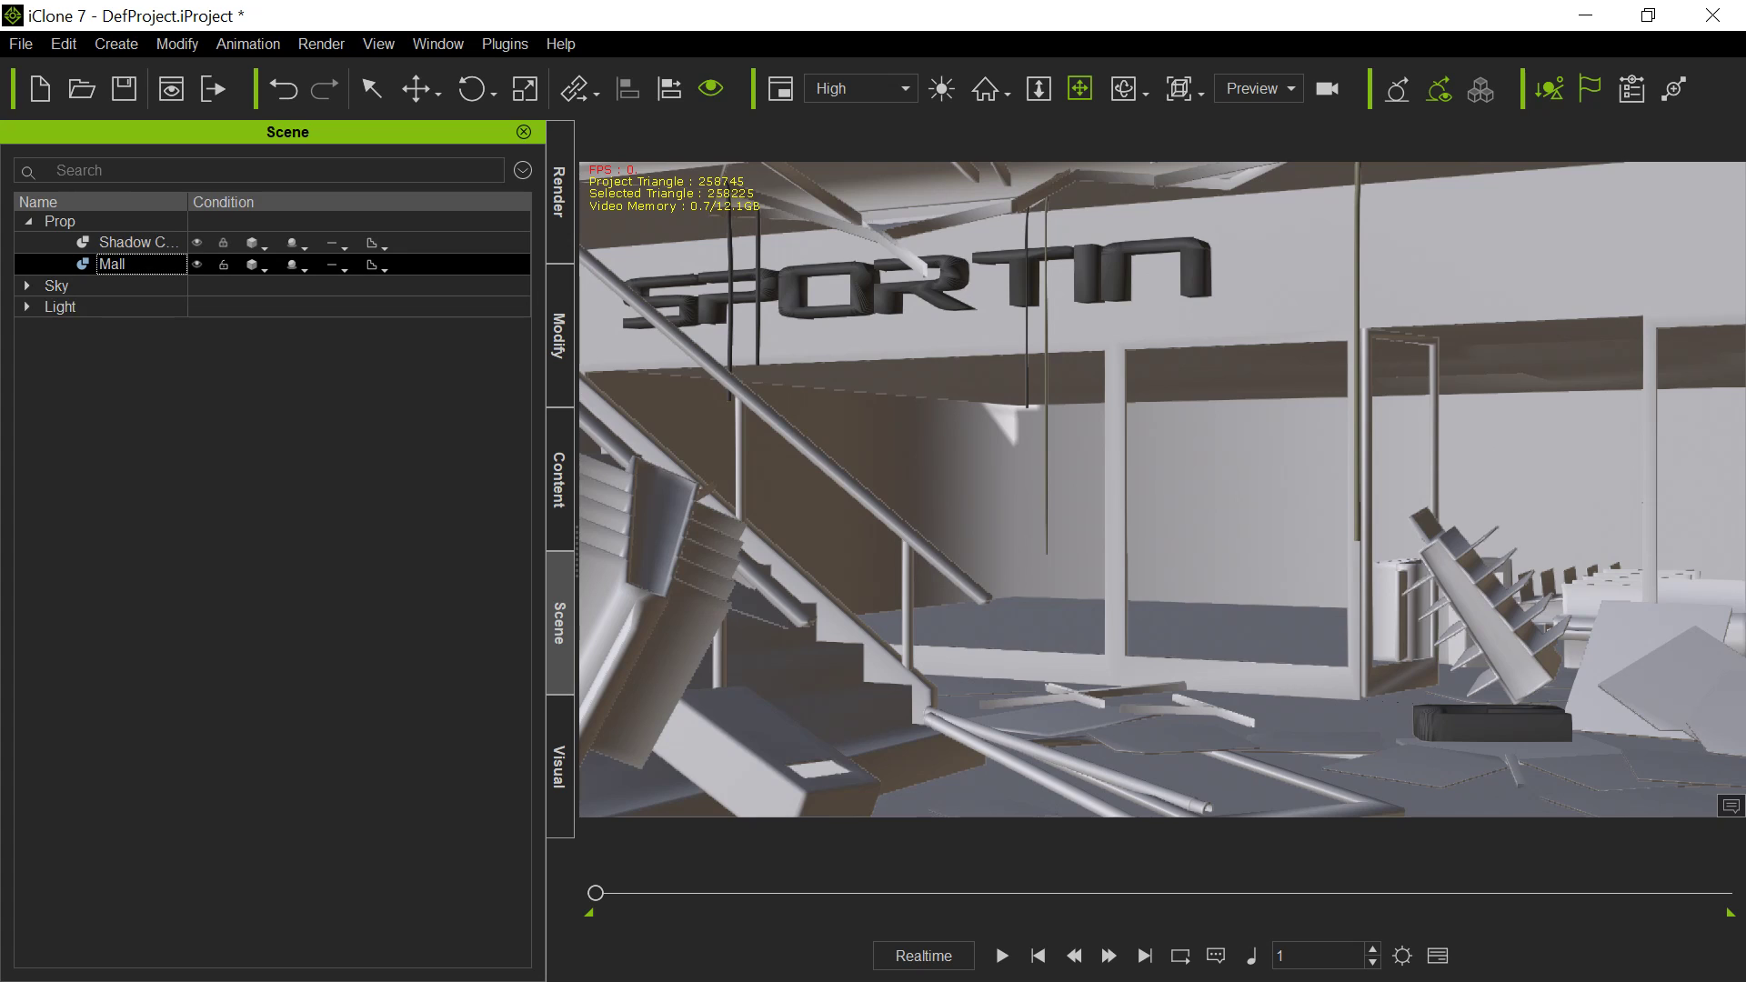
- Switch to File Explorer, open New Volume (V:), and rename the DVSM_The_Mall__root folder to mall__root
{"action": "key", "text": "super+e"}
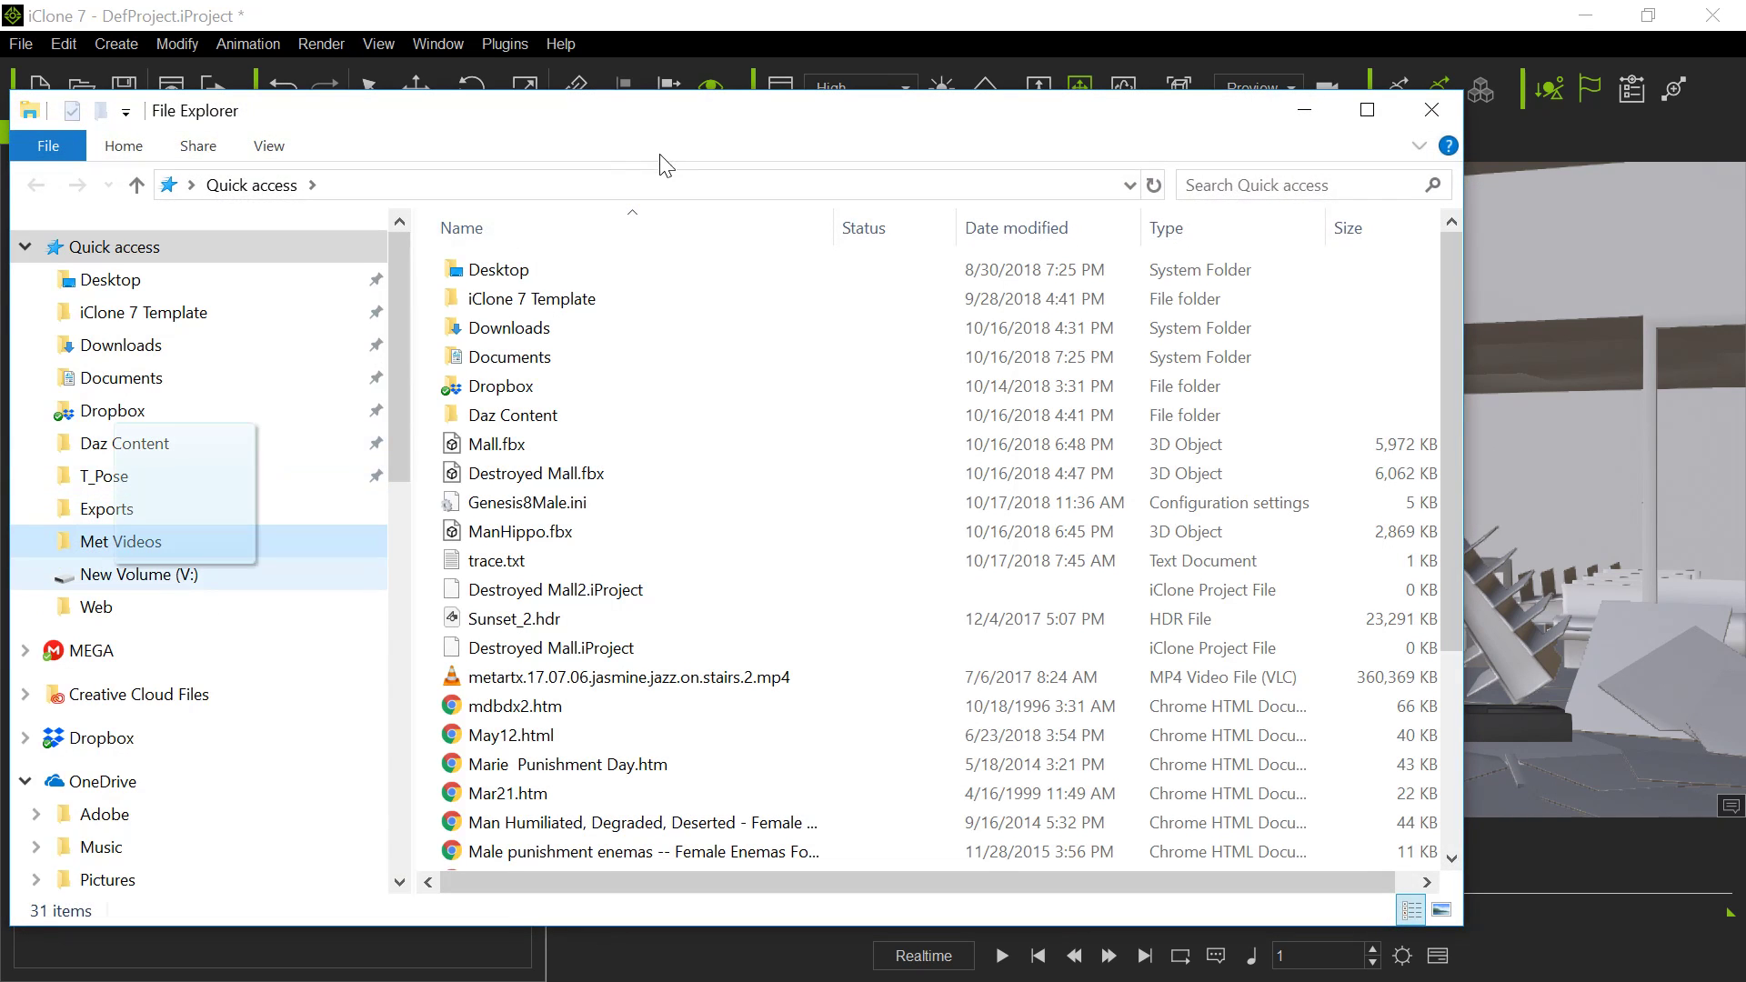
{"action": "left_click", "coordinate": [218, 590]}
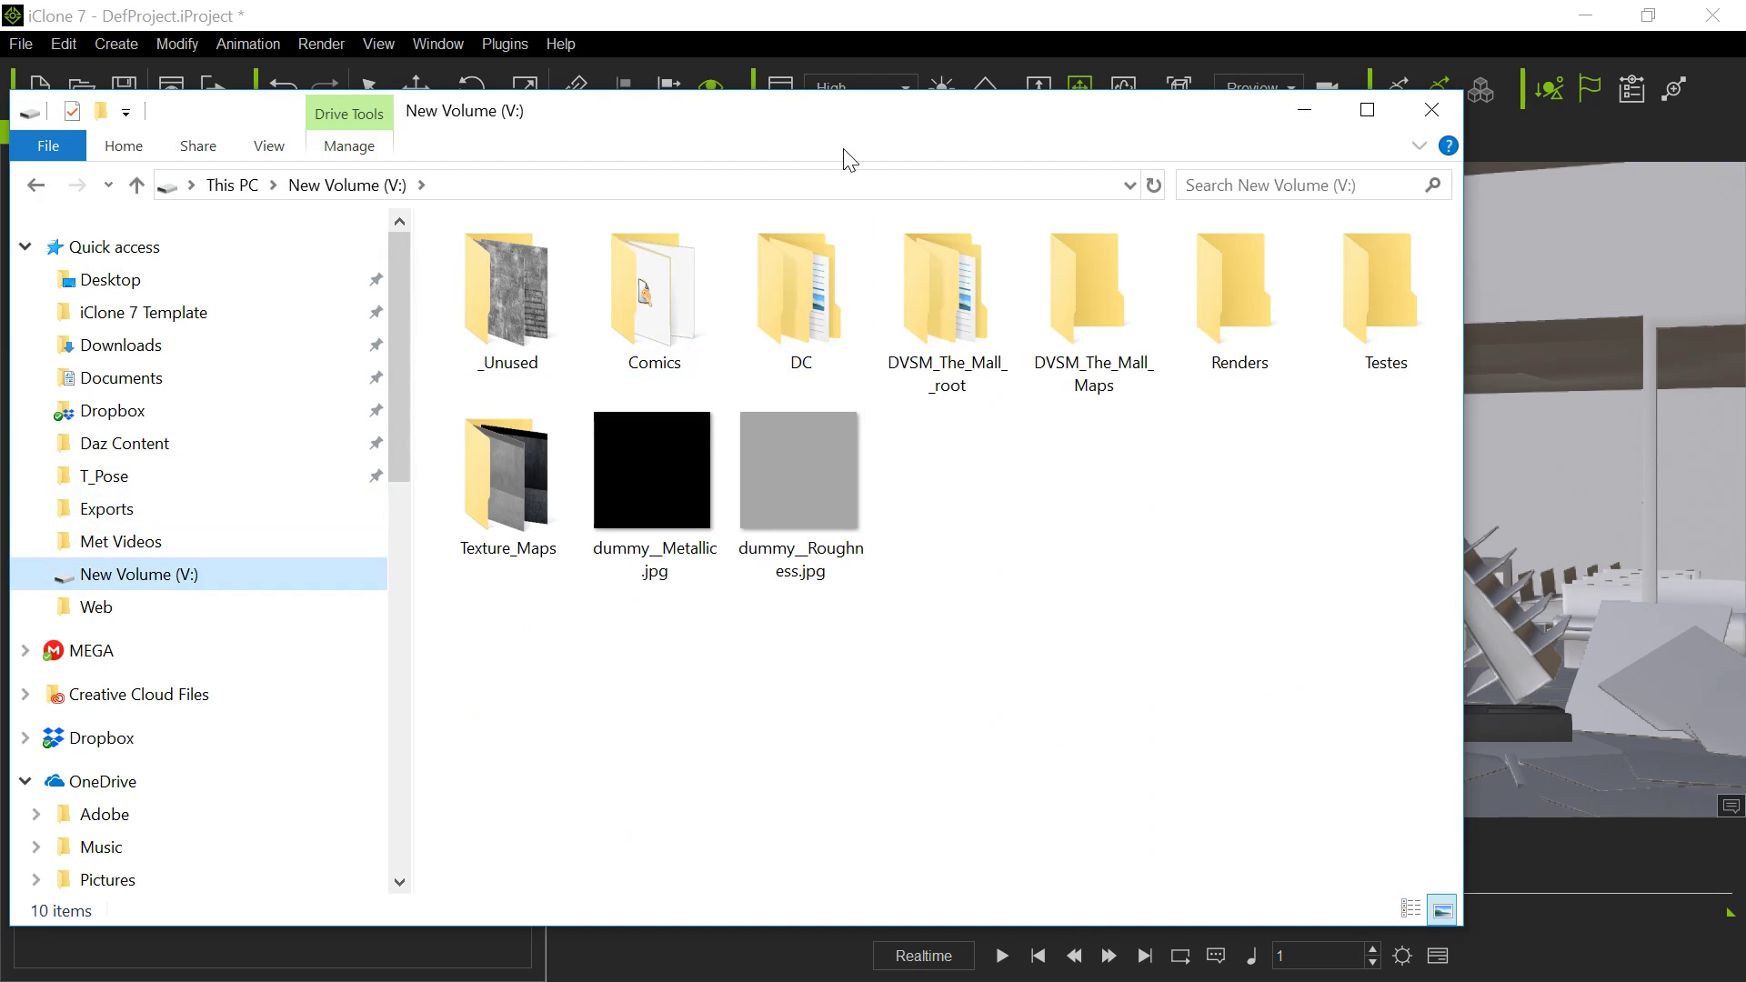
{"action": "left_click_drag", "start_coordinate": [769, 127], "coordinate": [566, 151]}
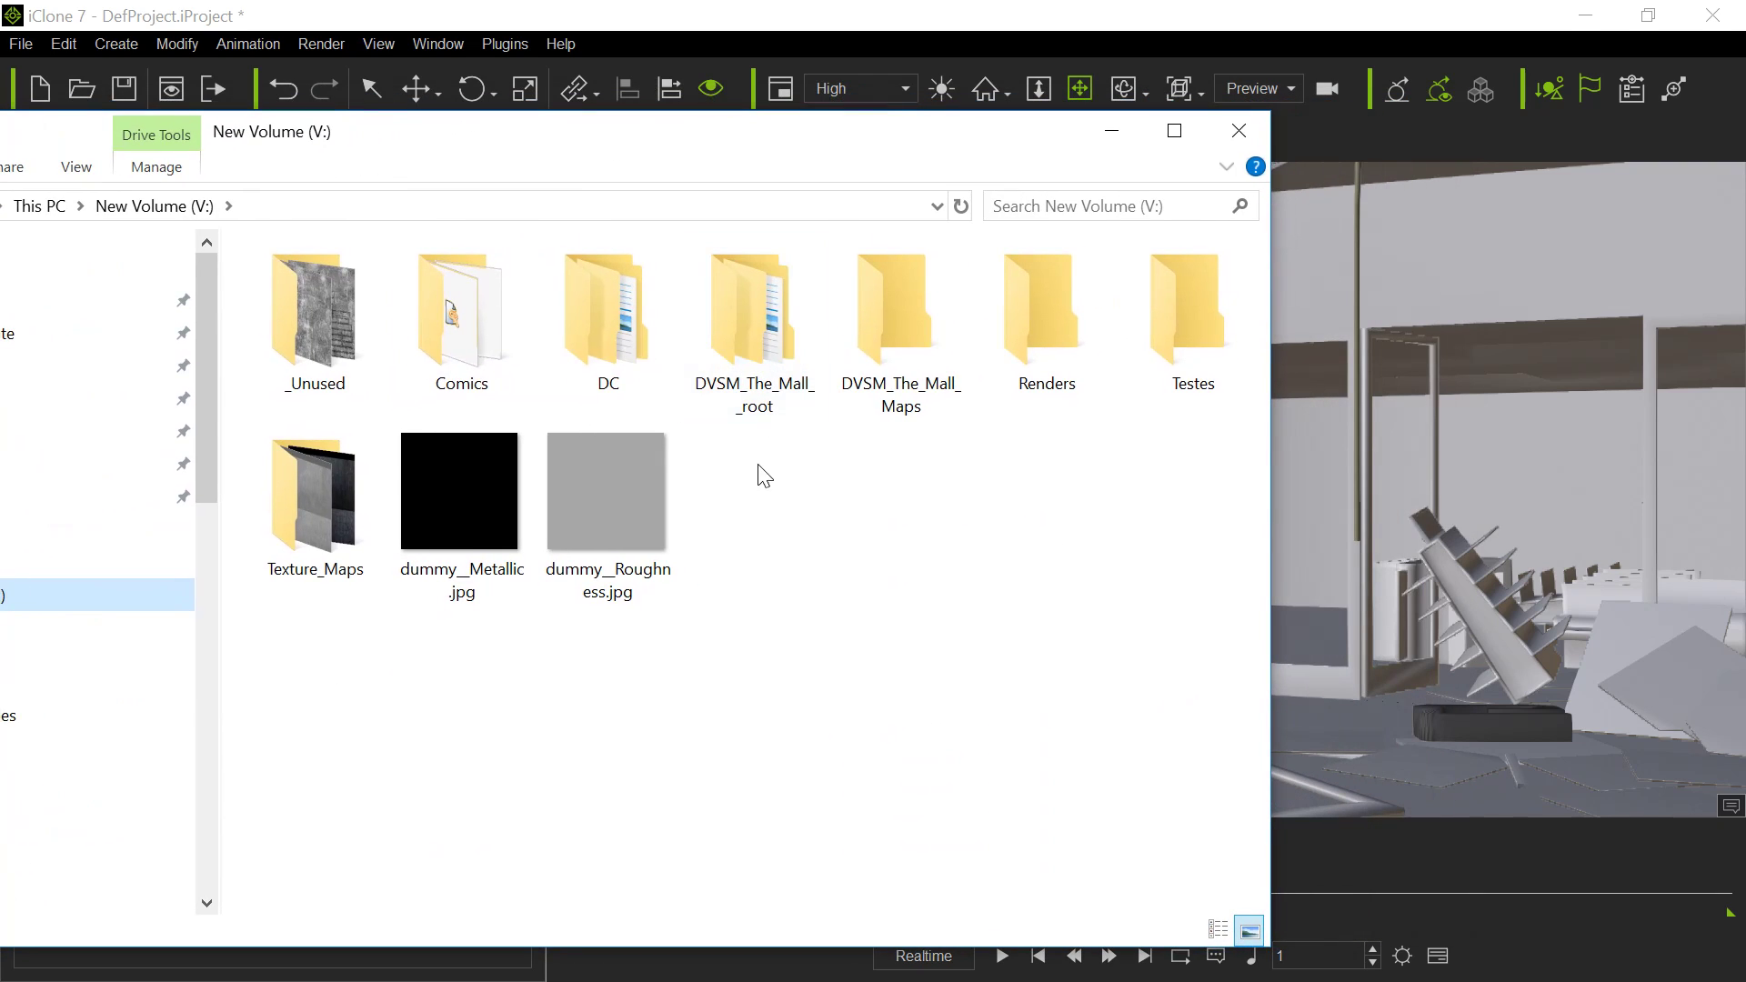
{"action": "left_click", "coordinate": [766, 402]}
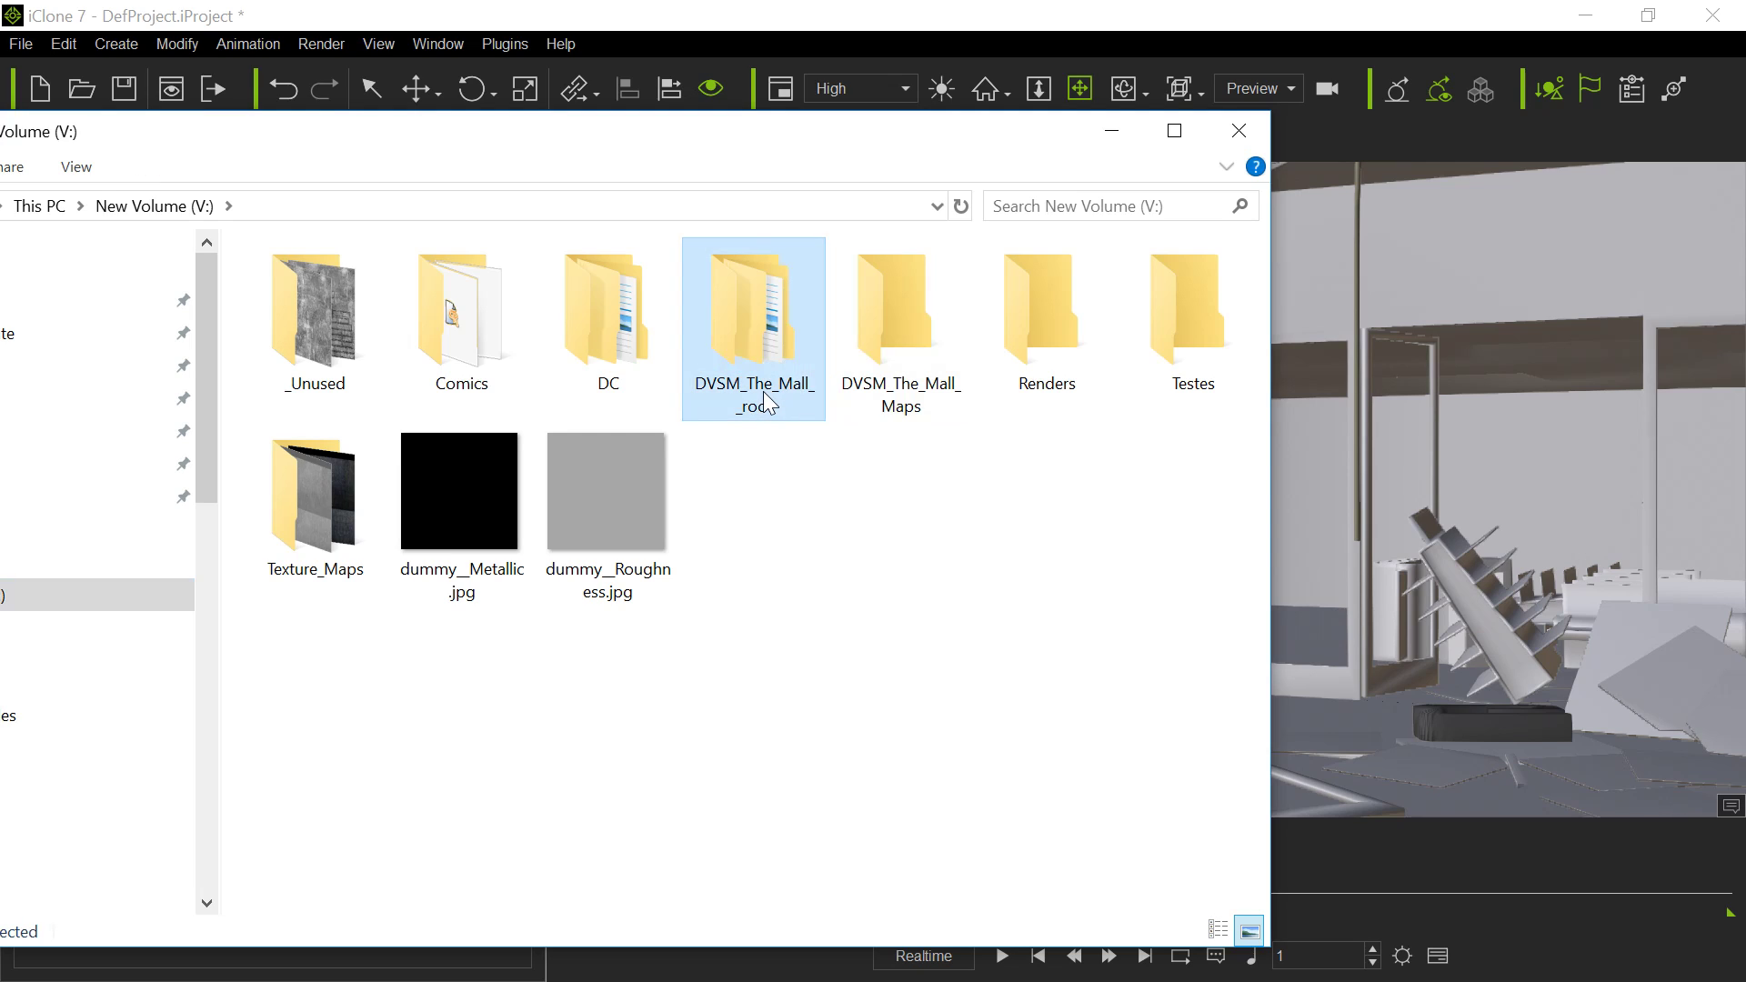
{"action": "left_click", "coordinate": [767, 402]}
{"action": "left_click", "coordinate": [763, 406]}
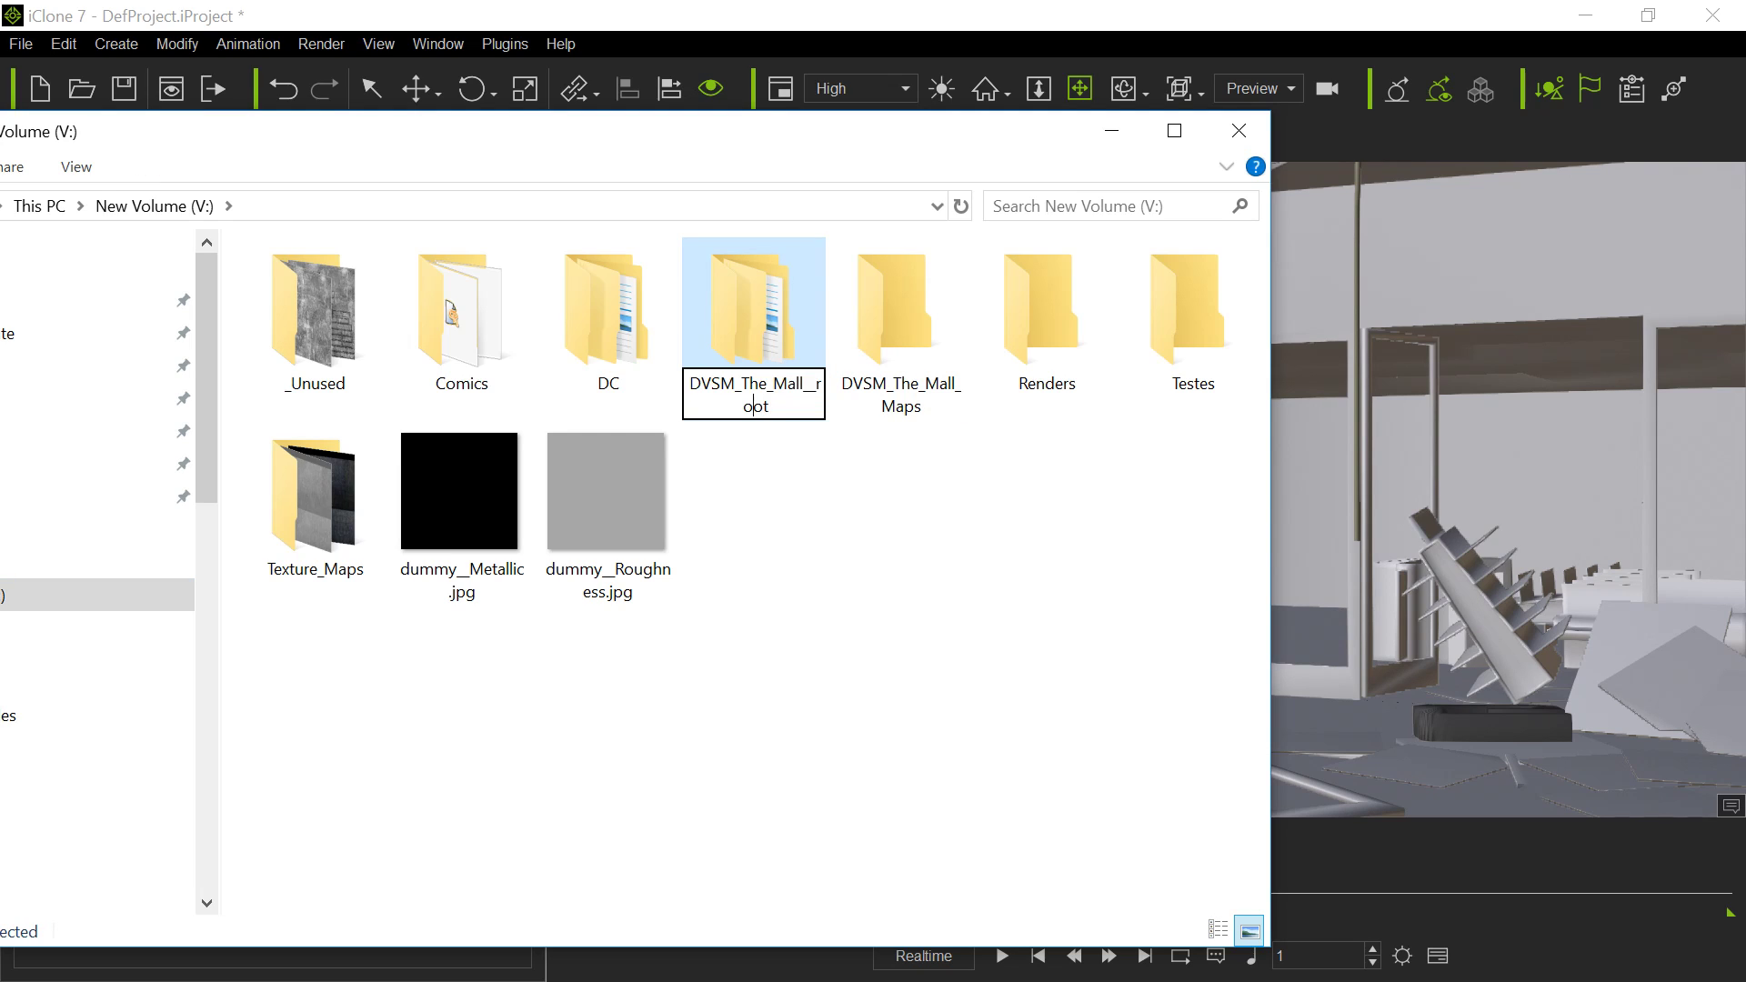
{"action": "key", "text": "BackSpace"}
{"action": "key", "text": "BackSpace"}
{"action": "key", "text": "BackSpace"}
{"action": "key", "text": "BackSpace"}
{"action": "key", "text": "BackSpace"}
{"action": "key", "text": "BackSpace"}
{"action": "key", "text": "BackSpace"}
{"action": "key", "text": "BackSpace"}
{"action": "key", "text": "BackSpace"}
{"action": "key", "text": "BackSpace"}
{"action": "key", "text": "BackSpace"}
{"action": "key", "text": "BackSpace"}
{"action": "key", "text": "BackSpace"}
{"action": "type", "text": "mall"}
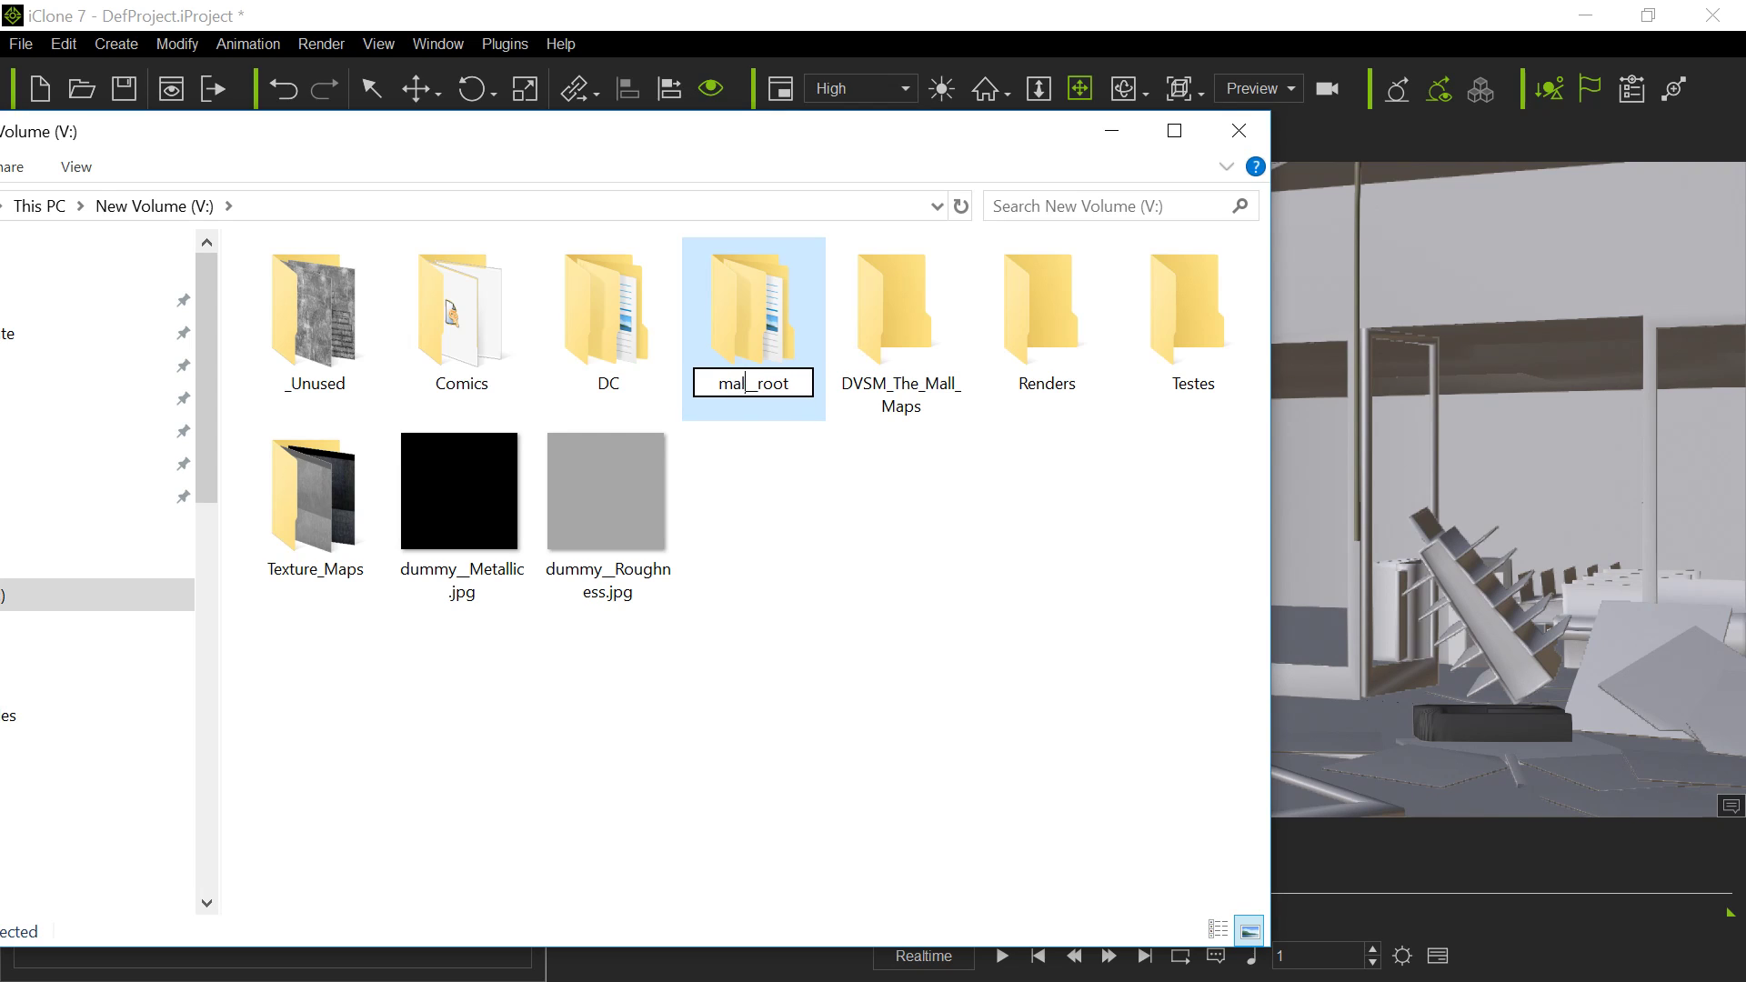
{"action": "key", "text": "Return"}
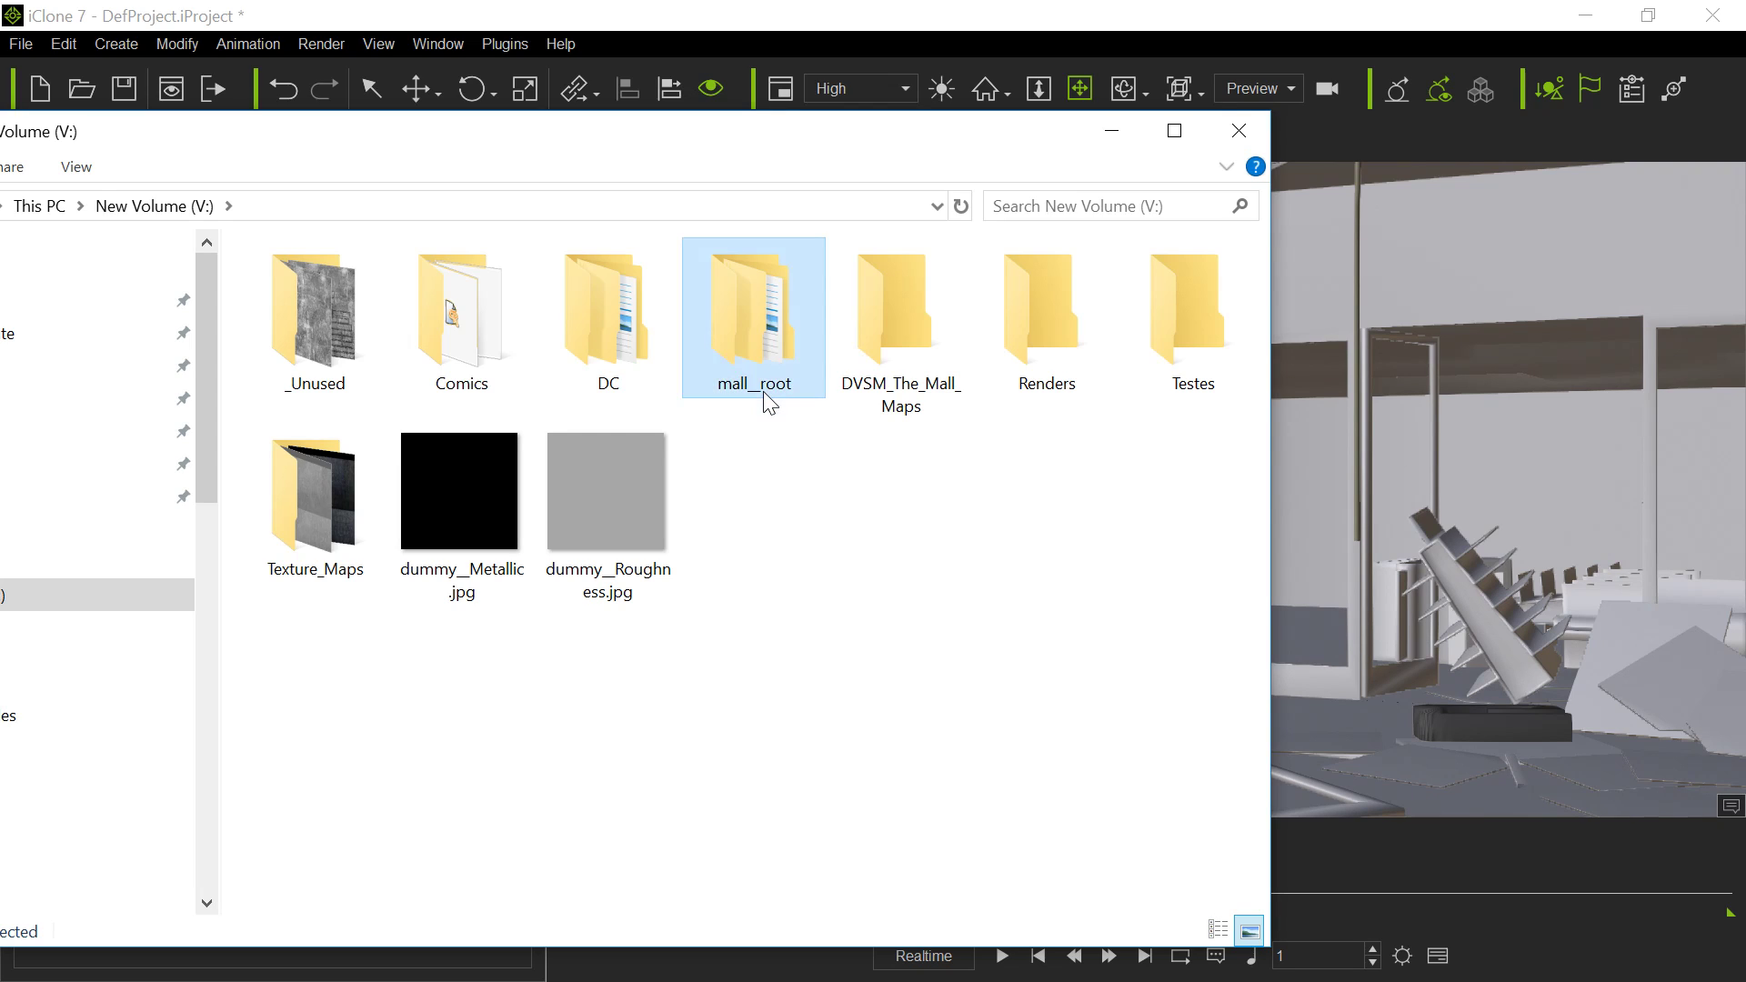
- Inside the mall__root folder, rename the DVSM_The_Mall__node subfolder to mall__node
{"action": "double_click", "coordinate": [782, 287]}
{"action": "left_click", "coordinate": [350, 307]}
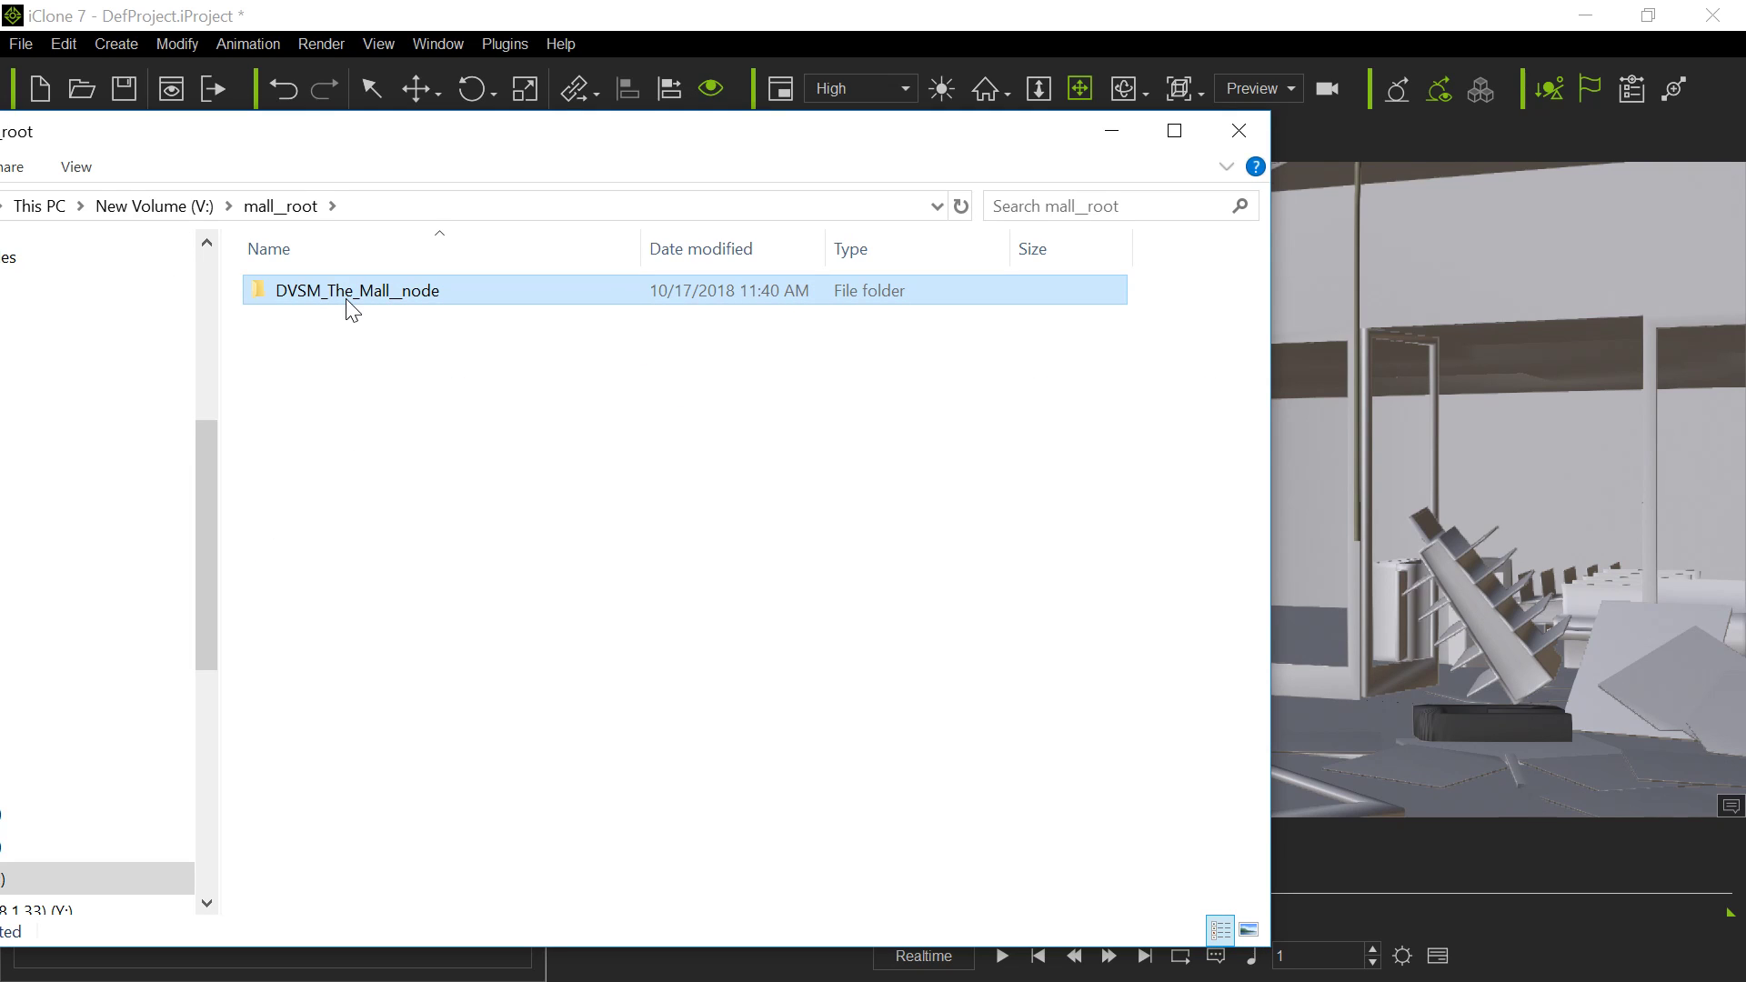
{"action": "double_click", "coordinate": [348, 295]}
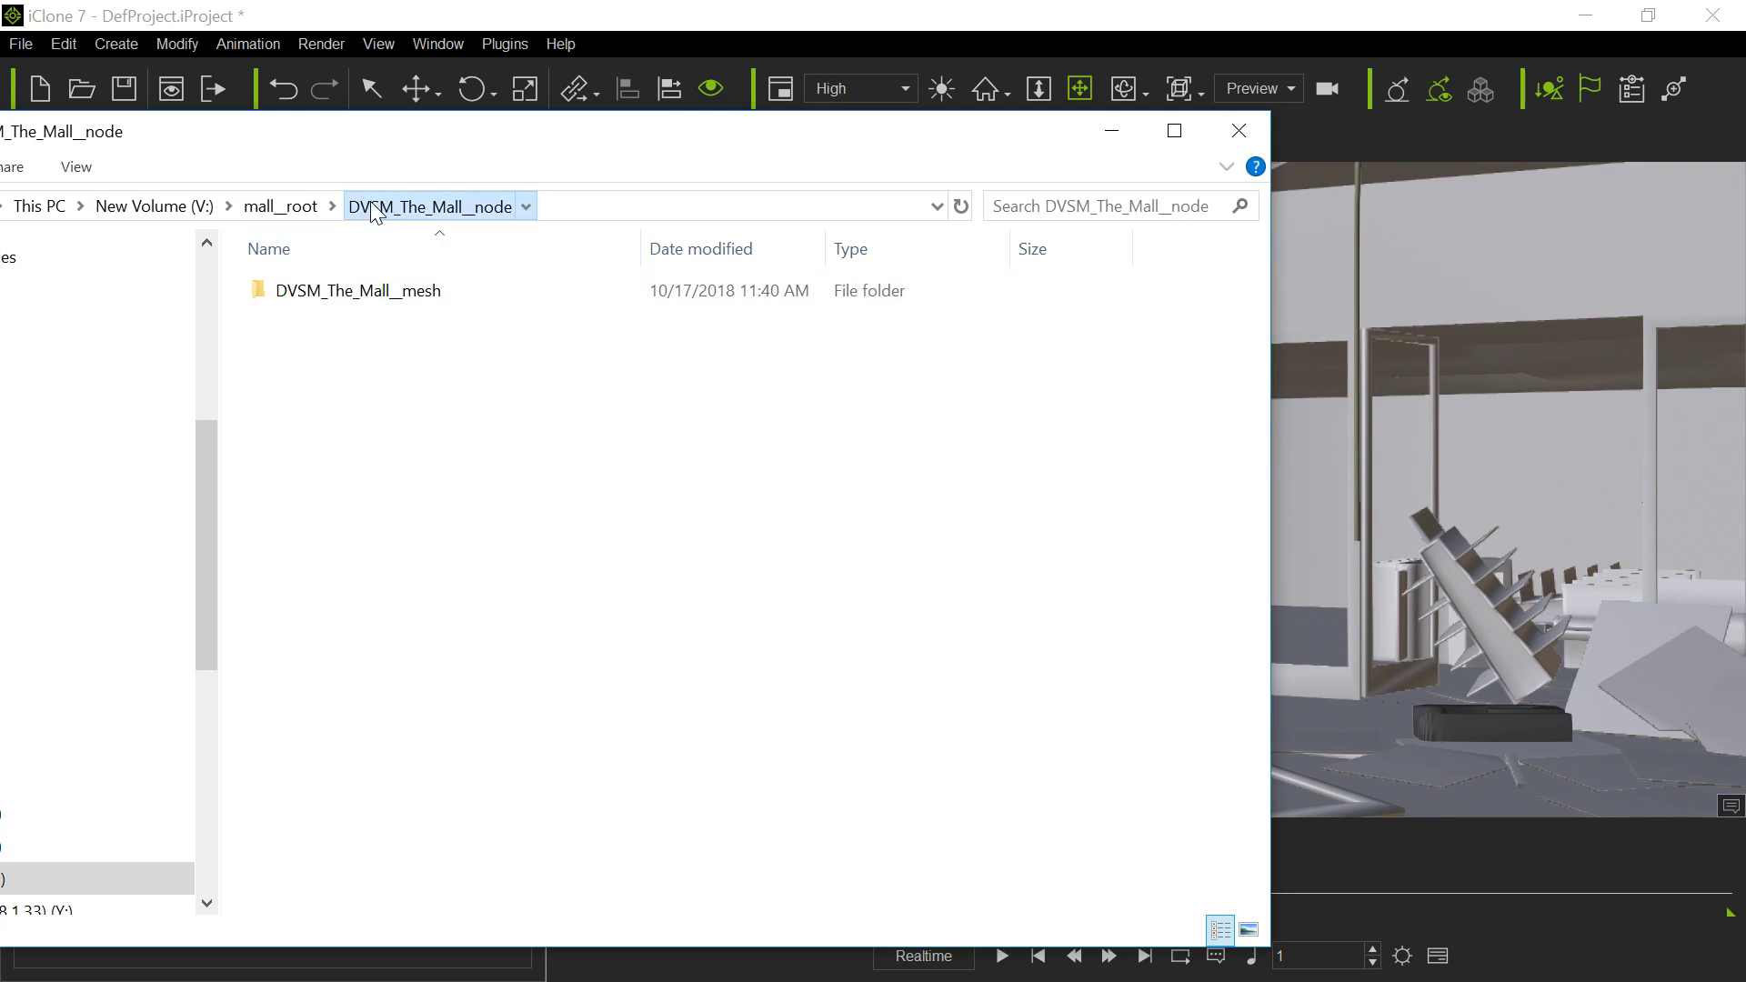
{"action": "left_click", "coordinate": [305, 211]}
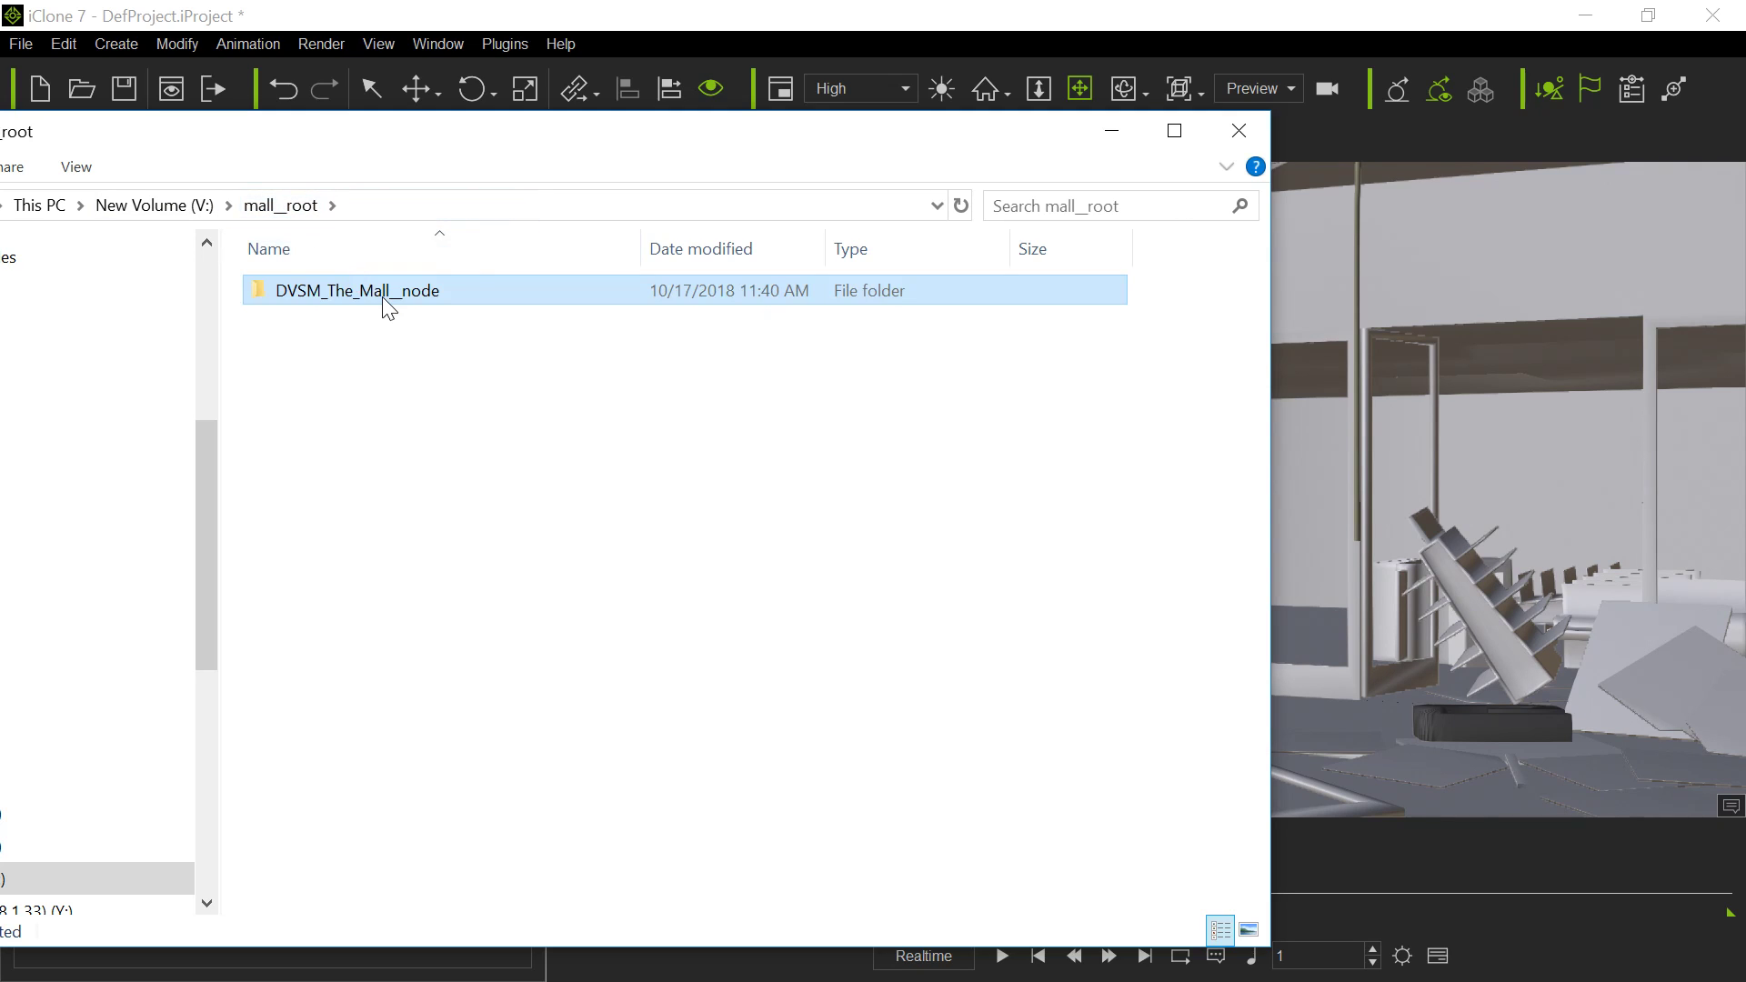
{"action": "left_click", "coordinate": [383, 300]}
{"action": "left_click", "coordinate": [385, 293]}
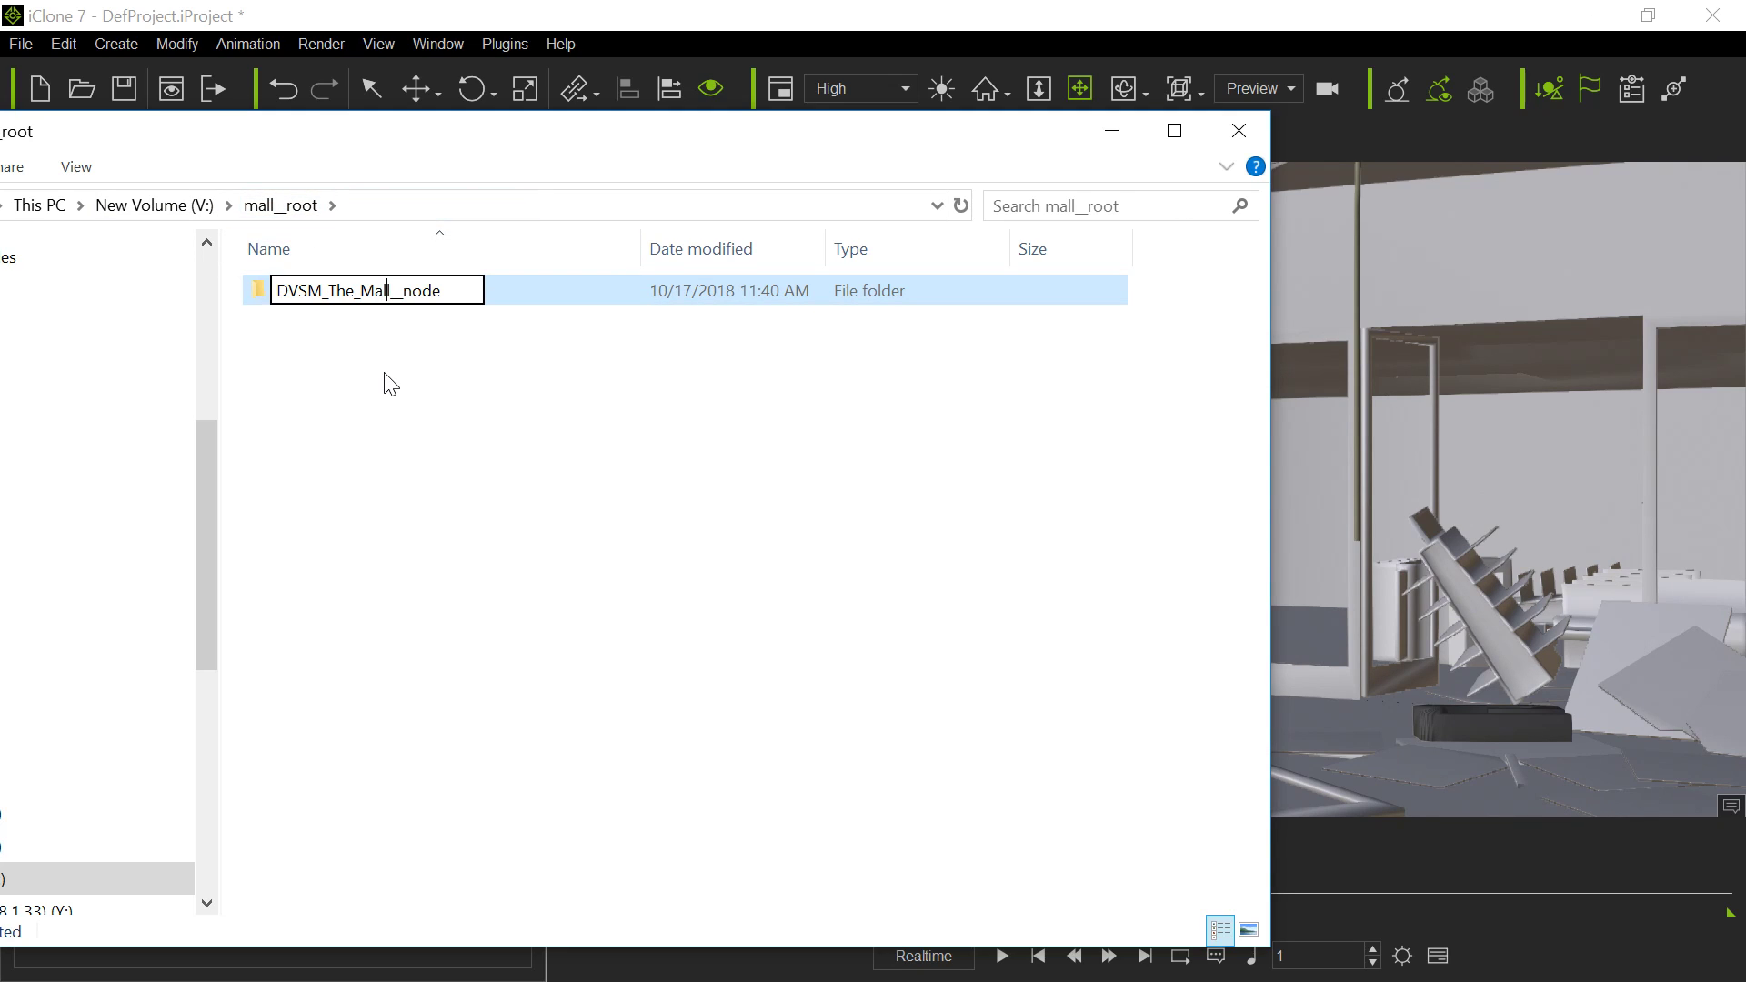
{"action": "key", "text": "BackSpace"}
{"action": "key", "text": "BackSpace"}
{"action": "key", "text": "BackSpace"}
{"action": "key", "text": "BackSpace"}
{"action": "key", "text": "BackSpace"}
{"action": "key", "text": "BackSpace"}
{"action": "key", "text": "BackSpace"}
{"action": "key", "text": "BackSpace"}
{"action": "key", "text": "BackSpace"}
{"action": "key", "text": "BackSpace"}
{"action": "key", "text": "BackSpace"}
{"action": "key", "text": "BackSpace"}
{"action": "key", "text": "BackSpace"}
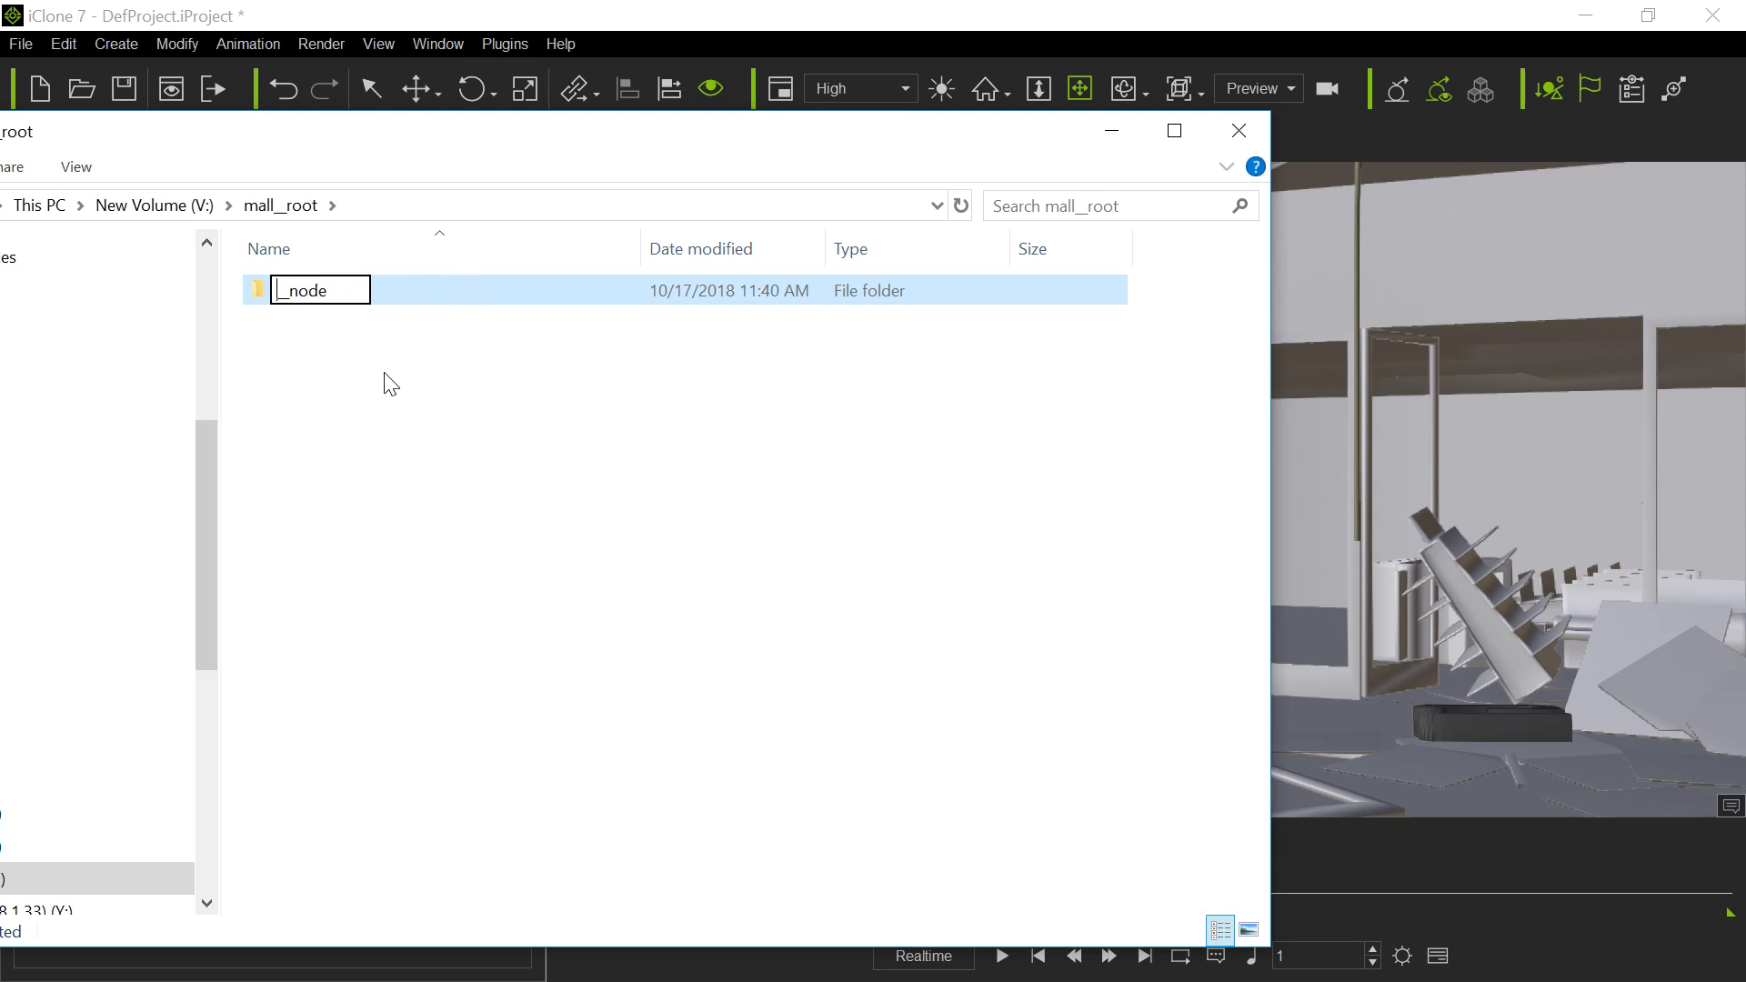
{"action": "type", "text": "mall"}
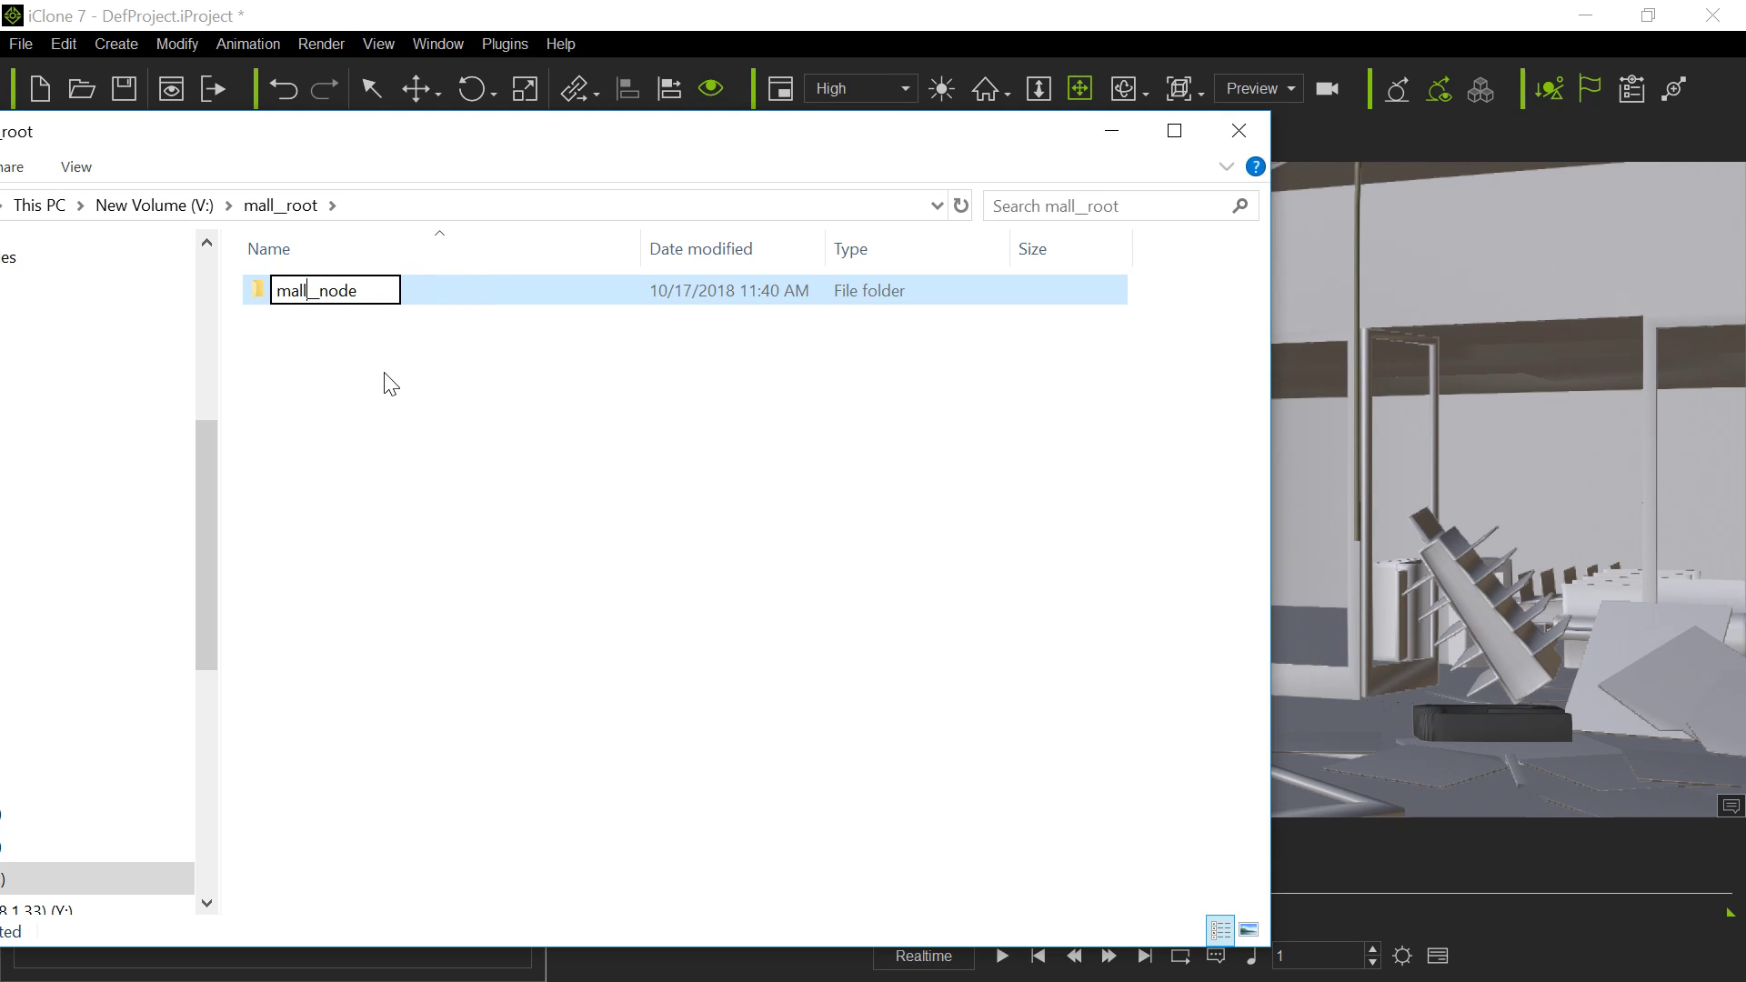
{"action": "key", "text": "Return"}
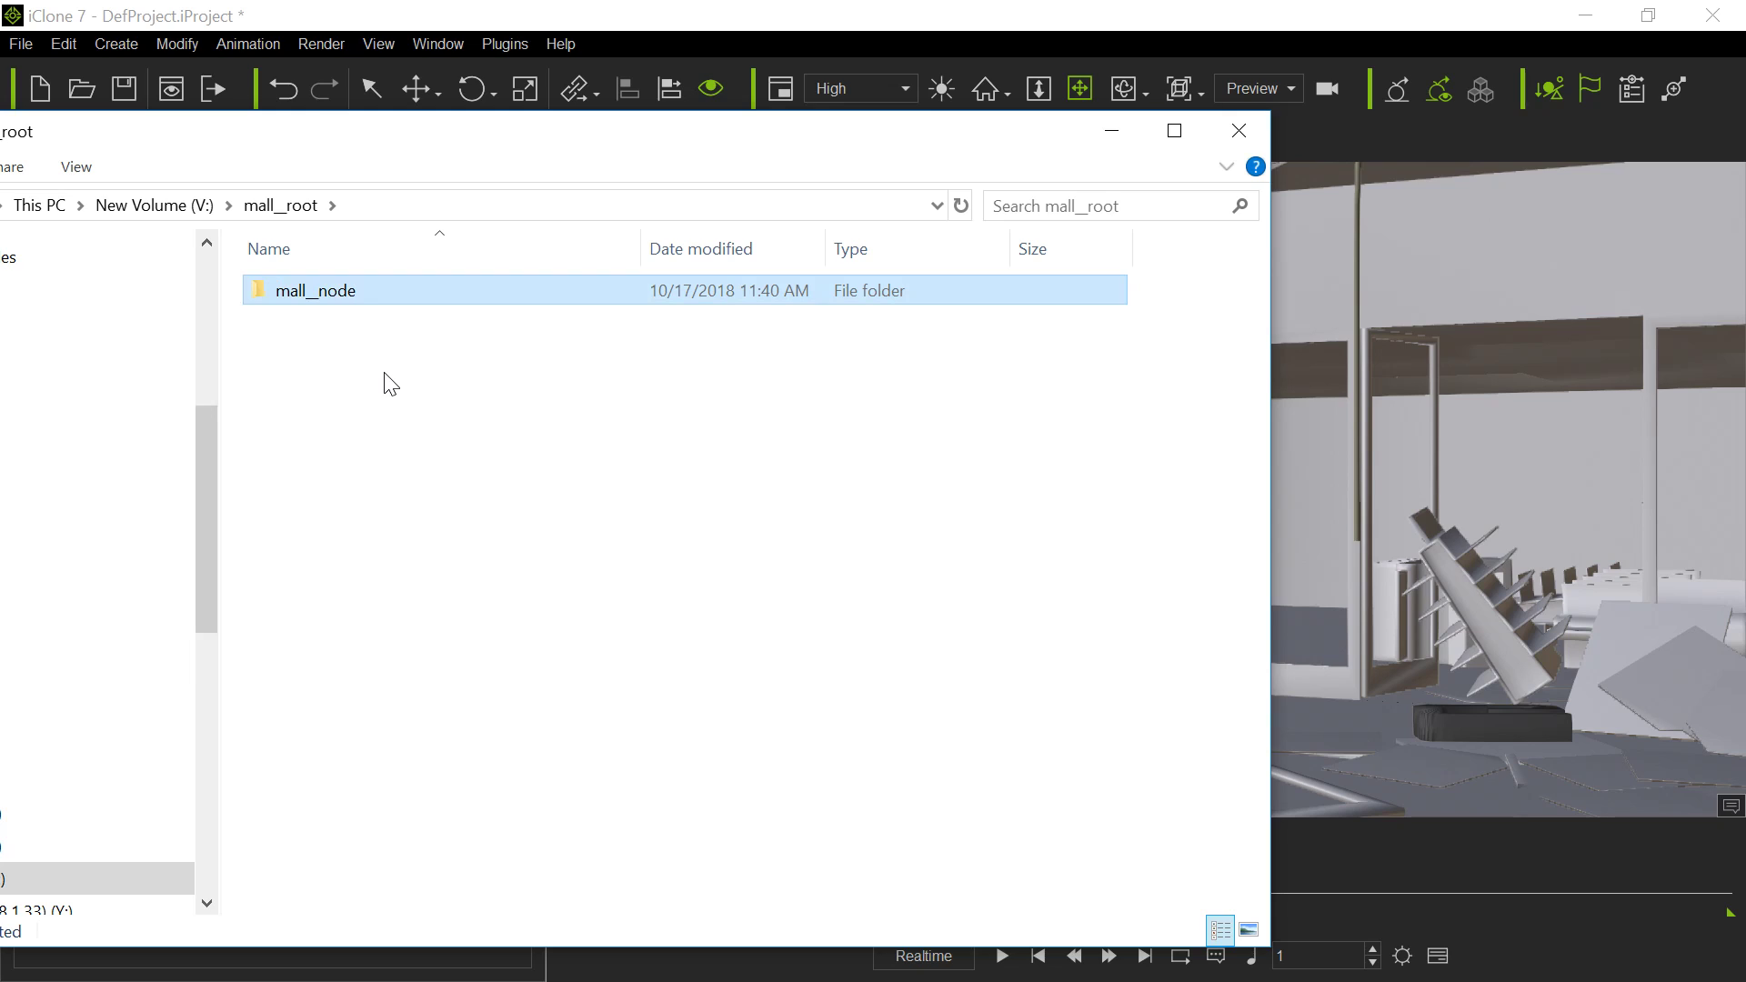